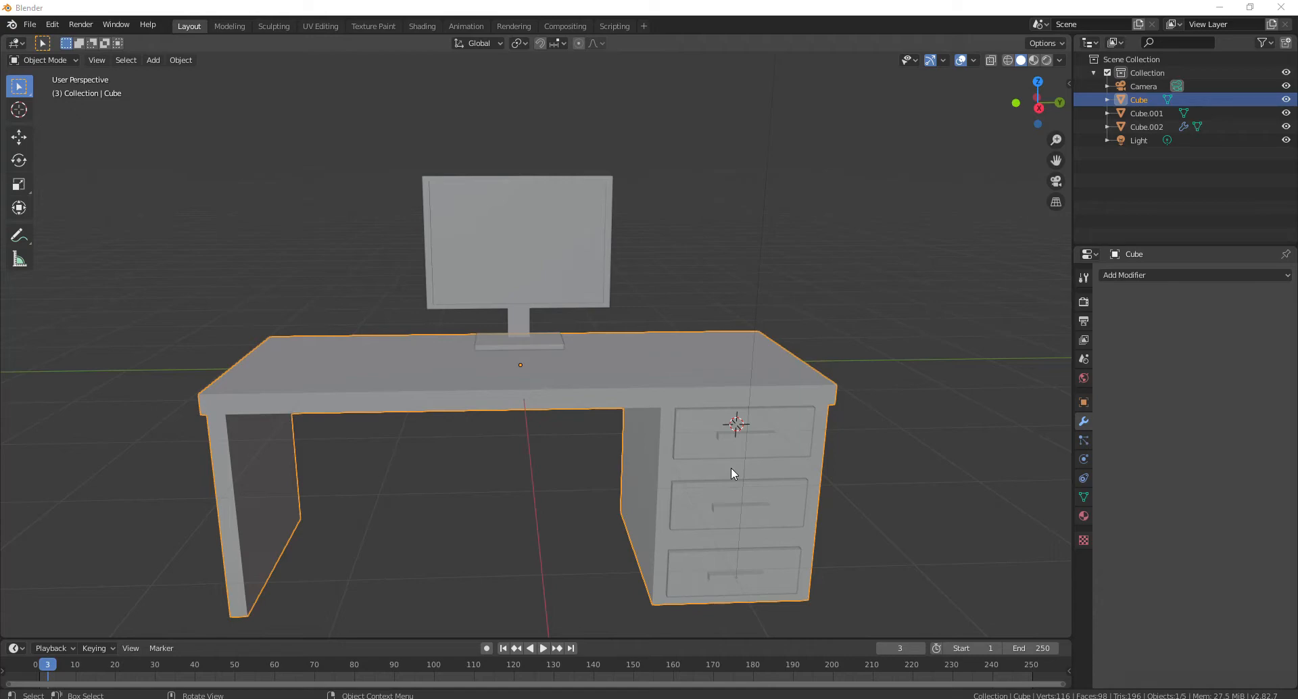
- Add a cylinder mesh and move it over the end of the desk opposite the drawers
{"action": "middle_click_drag", "start_coordinate": [640, 148], "coordinate": [561, 279]}
{"action": "scroll", "coordinate": [602, 343], "scroll_direction": "up", "scroll_amount": 3}
{"action": "left_click", "coordinate": [561, 279]}
{"action": "scroll", "coordinate": [561, 278], "scroll_direction": "down", "scroll_amount": 3}
{"action": "scroll", "coordinate": [561, 278], "scroll_direction": "up", "scroll_amount": 1}
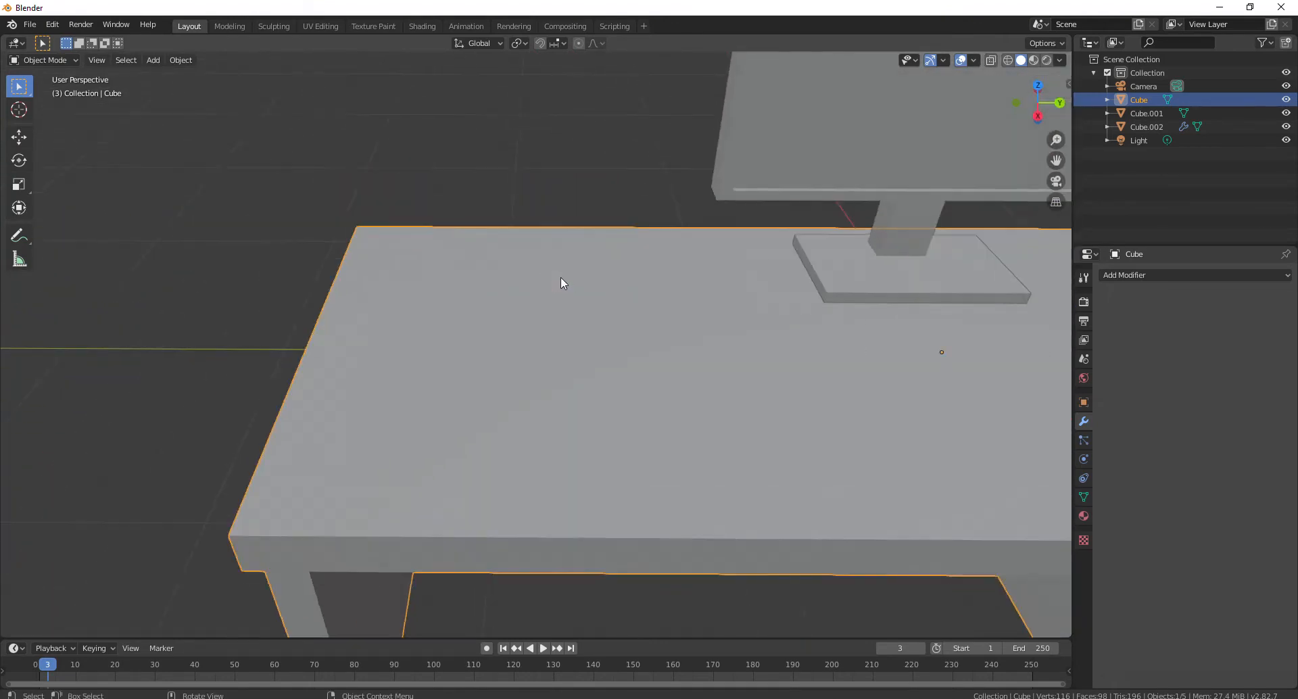
{"action": "key", "text": "shift+a"}
{"action": "mouse_move", "coordinate": [561, 278]}
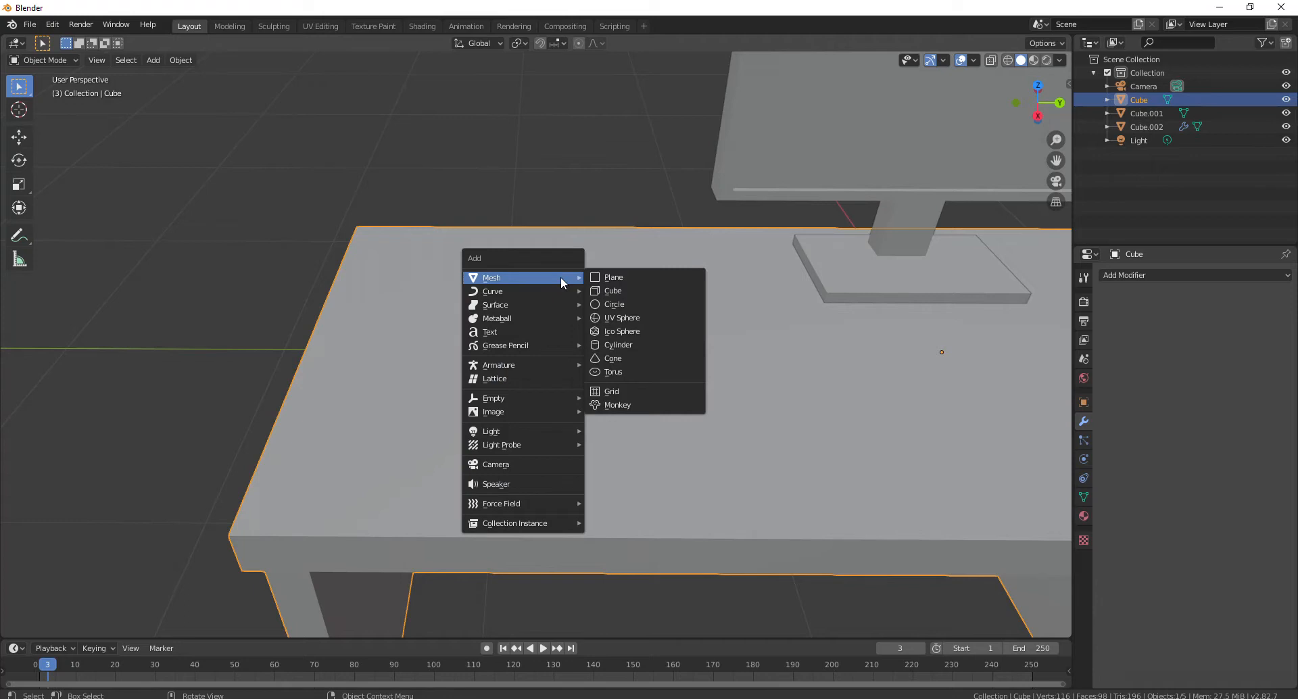
{"action": "left_click", "coordinate": [619, 345]}
{"action": "middle_click_drag", "start_coordinate": [630, 327], "coordinate": [416, 257]}
{"action": "scroll", "coordinate": [416, 257], "scroll_direction": "down", "scroll_amount": 3}
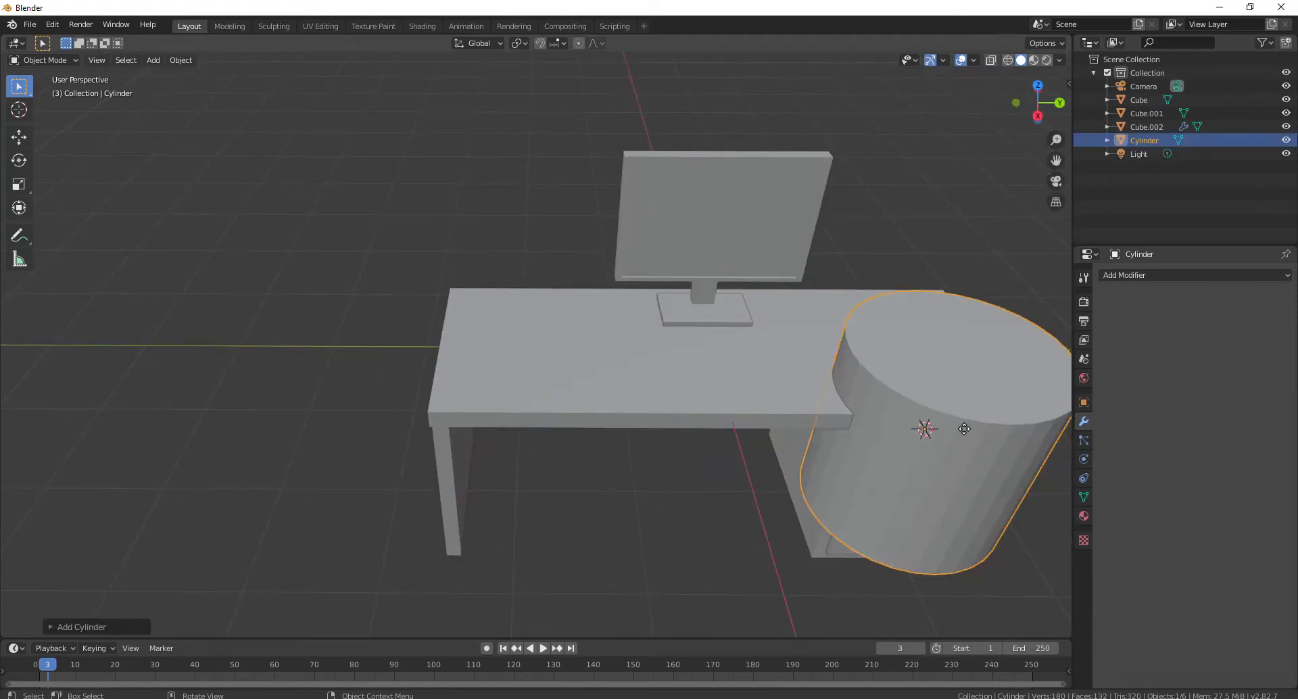
{"action": "key", "text": "g"}
{"action": "left_click", "coordinate": [595, 285]}
- Scale the cylinder down to a small object and lower it about 0.42 m along Z toward the desktop
{"action": "key", "text": "s"}
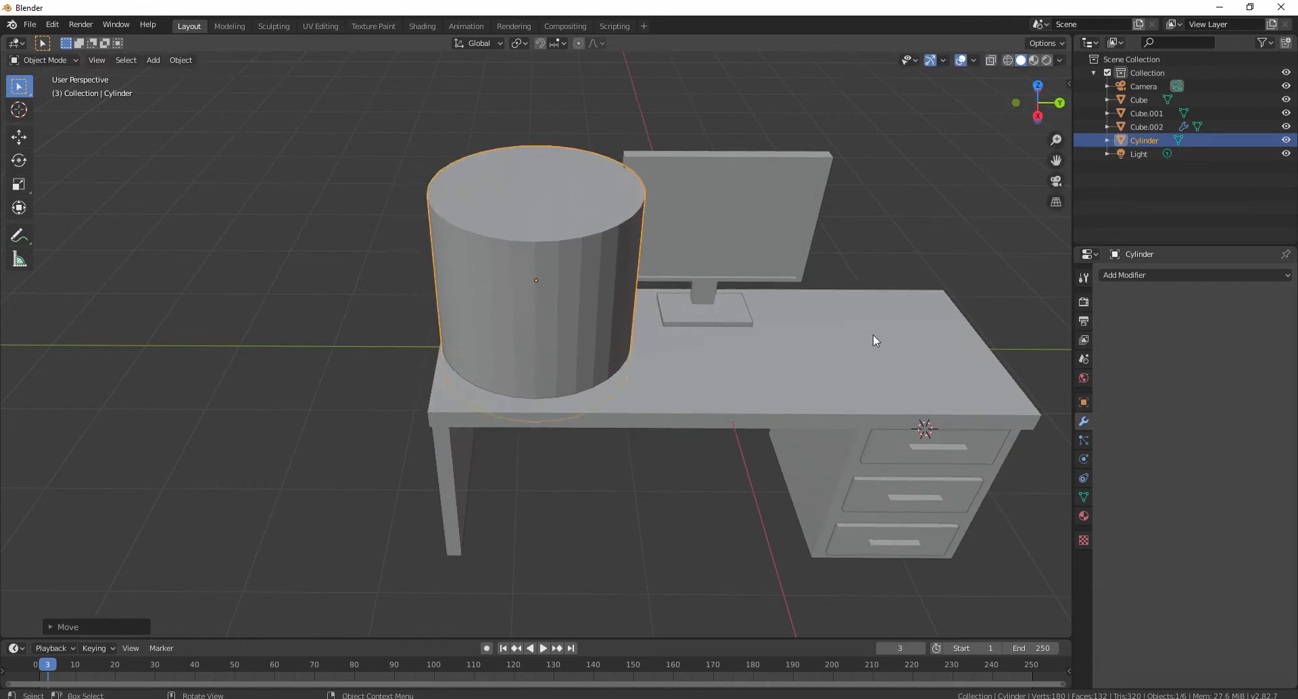
{"action": "left_click", "coordinate": [623, 324]}
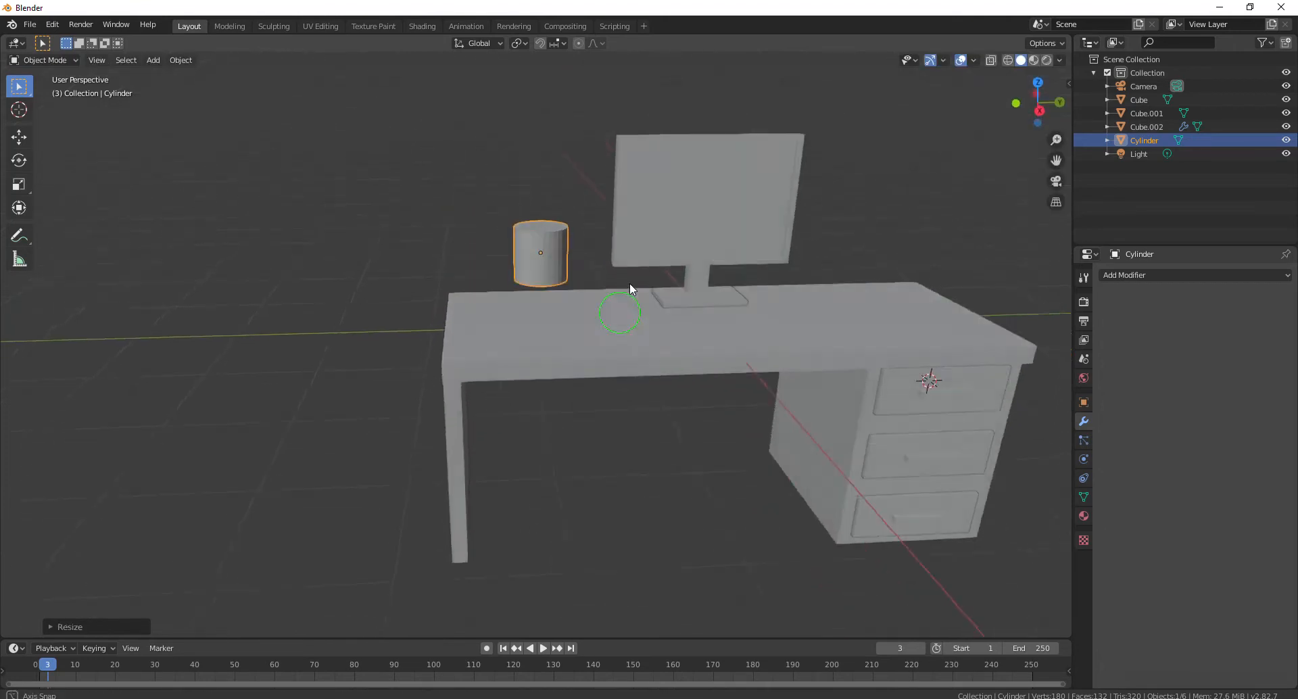
{"action": "scroll", "coordinate": [630, 283], "scroll_direction": "up", "scroll_amount": 4}
{"action": "scroll", "coordinate": [630, 283], "scroll_direction": "down", "scroll_amount": 1}
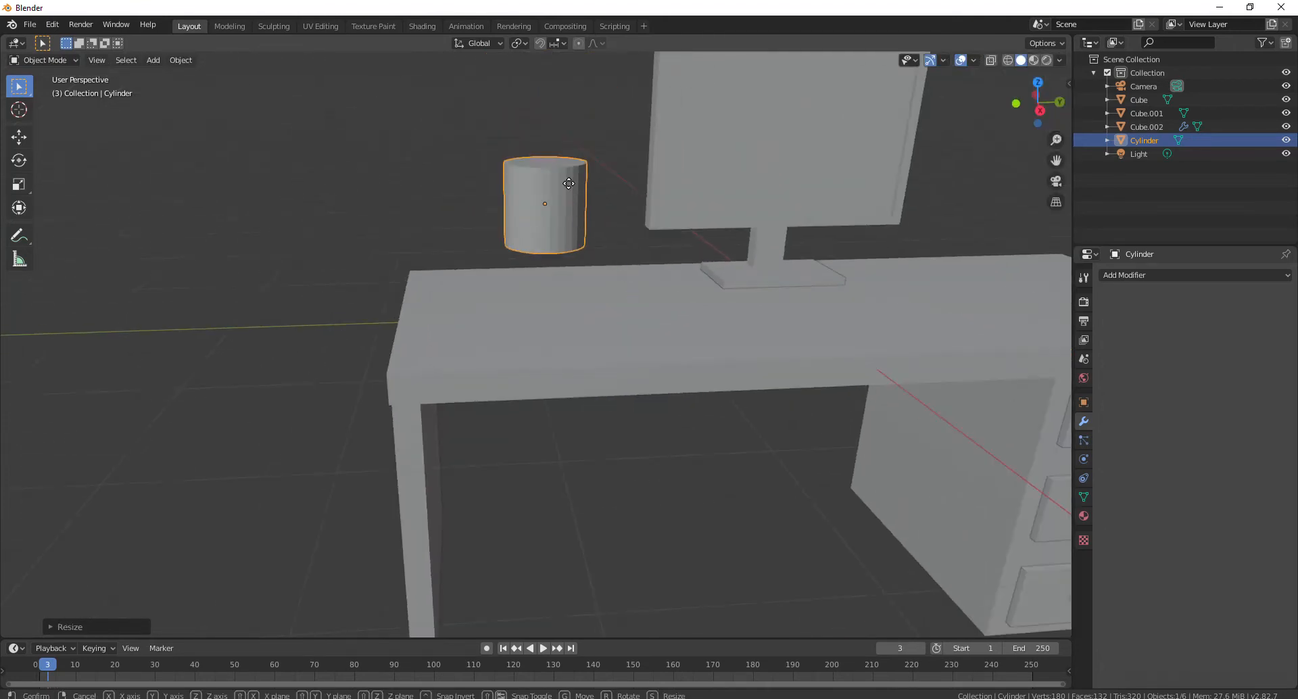
{"action": "key", "text": "g"}
{"action": "key", "text": "z"}
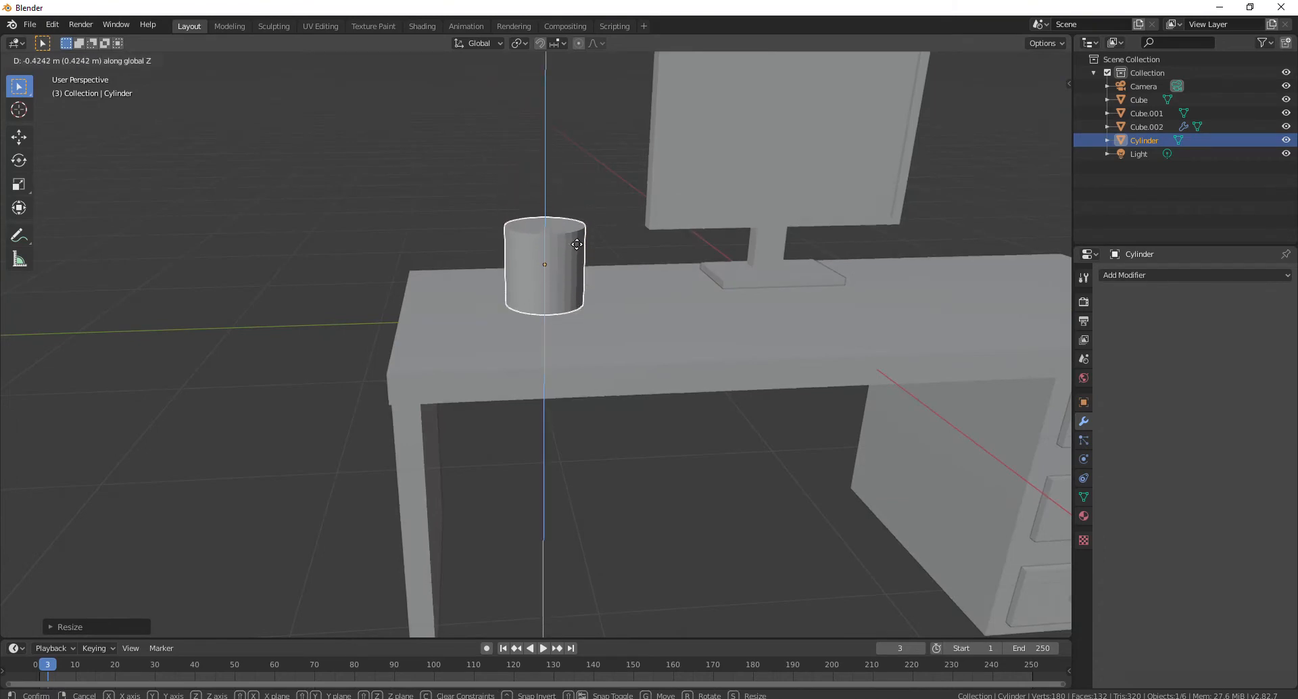
{"action": "left_click", "coordinate": [582, 244]}
- Shrink the cylinder slightly more and lower it about 0.07 m along Z onto the desktop
{"action": "key", "text": "s"}
{"action": "left_click", "coordinate": [700, 271]}
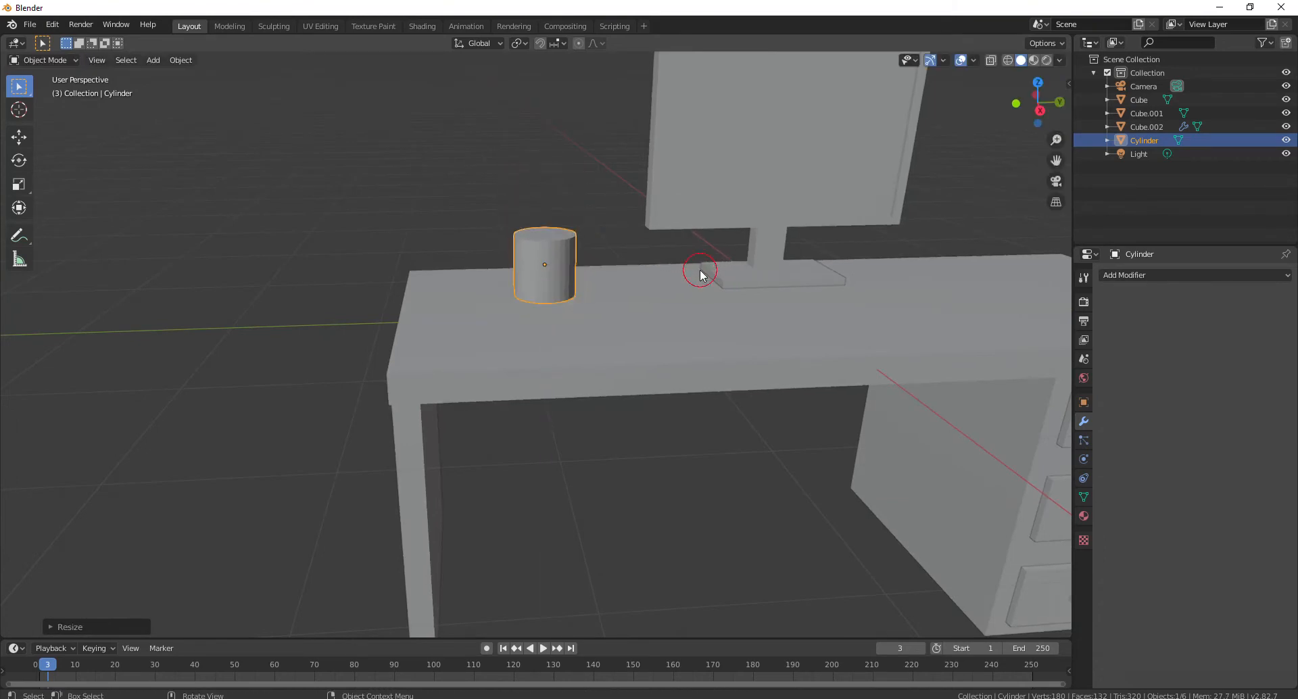
{"action": "key", "text": "g"}
{"action": "key", "text": "z"}
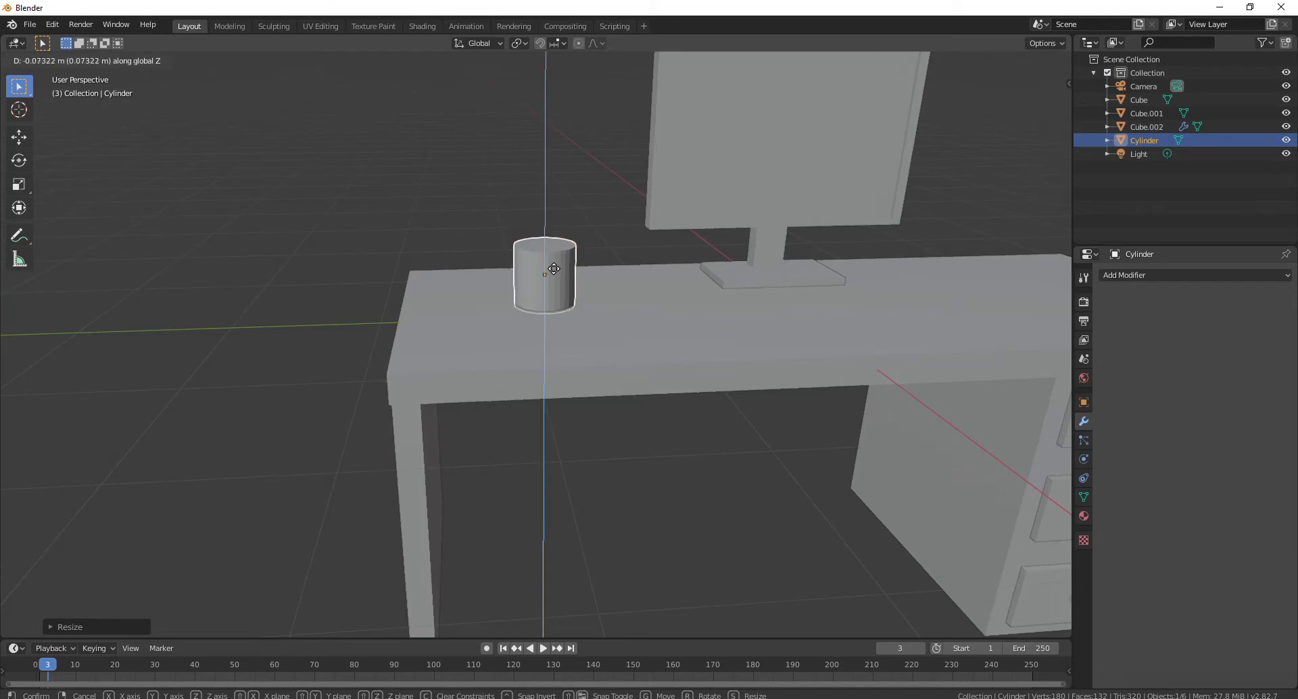
{"action": "left_click", "coordinate": [582, 261]}
- Scale the cylinder's top face up to about 1.33 and raise it along Z to shape a tall tapered cup
{"action": "scroll", "coordinate": [564, 303], "scroll_direction": "up", "scroll_amount": 6}
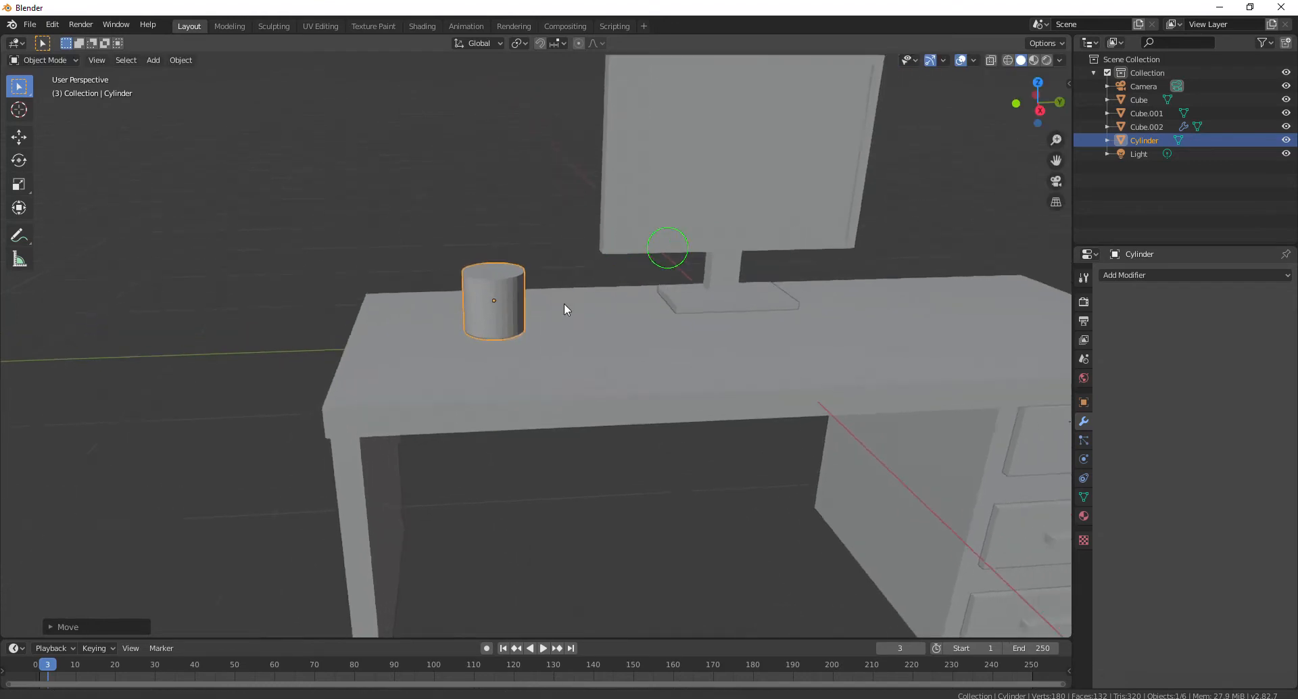
{"action": "scroll", "coordinate": [655, 326], "scroll_direction": "up", "scroll_amount": 3}
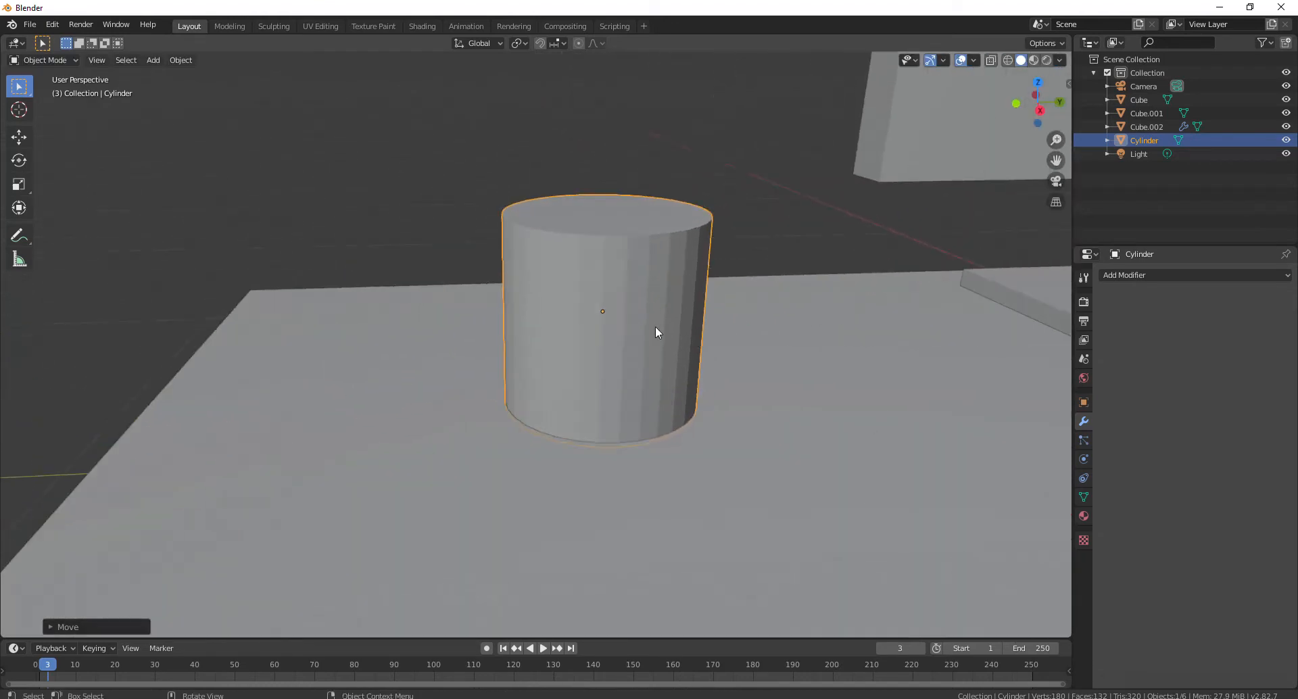
{"action": "middle_click_drag", "start_coordinate": [655, 326], "coordinate": [518, 335], "text": "shift"}
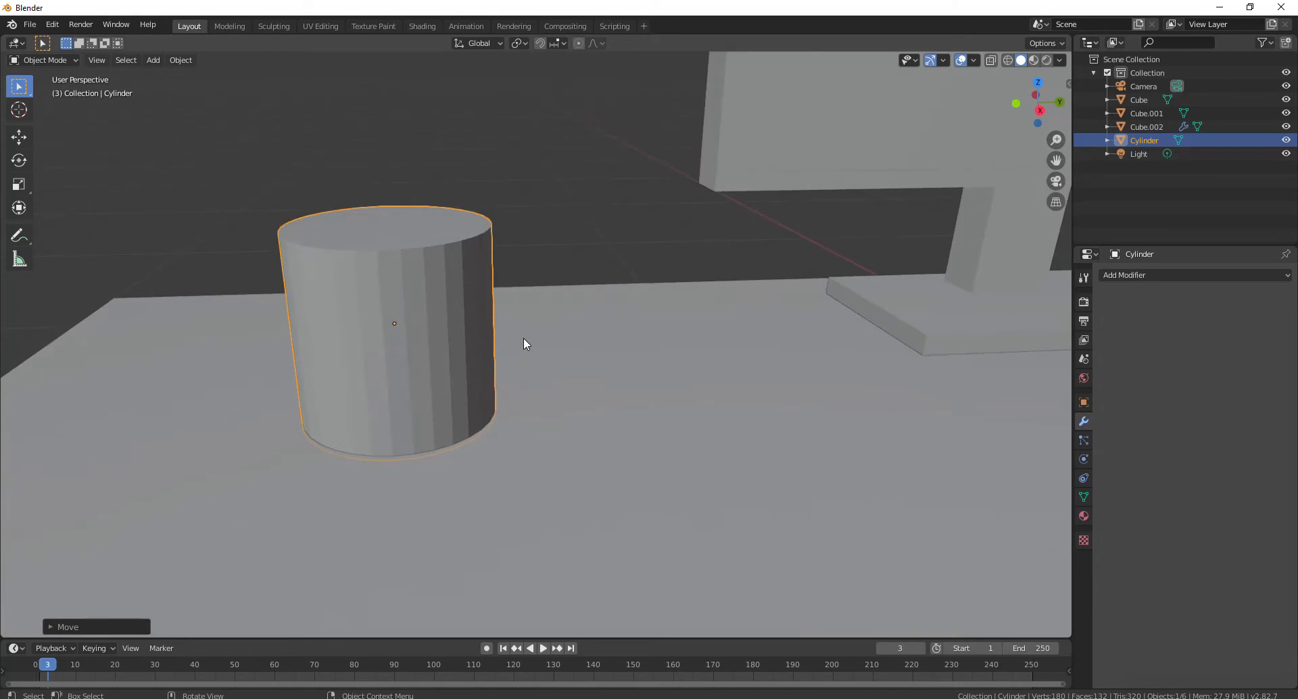
{"action": "key", "text": "Tab"}
{"action": "left_click", "coordinate": [411, 248]}
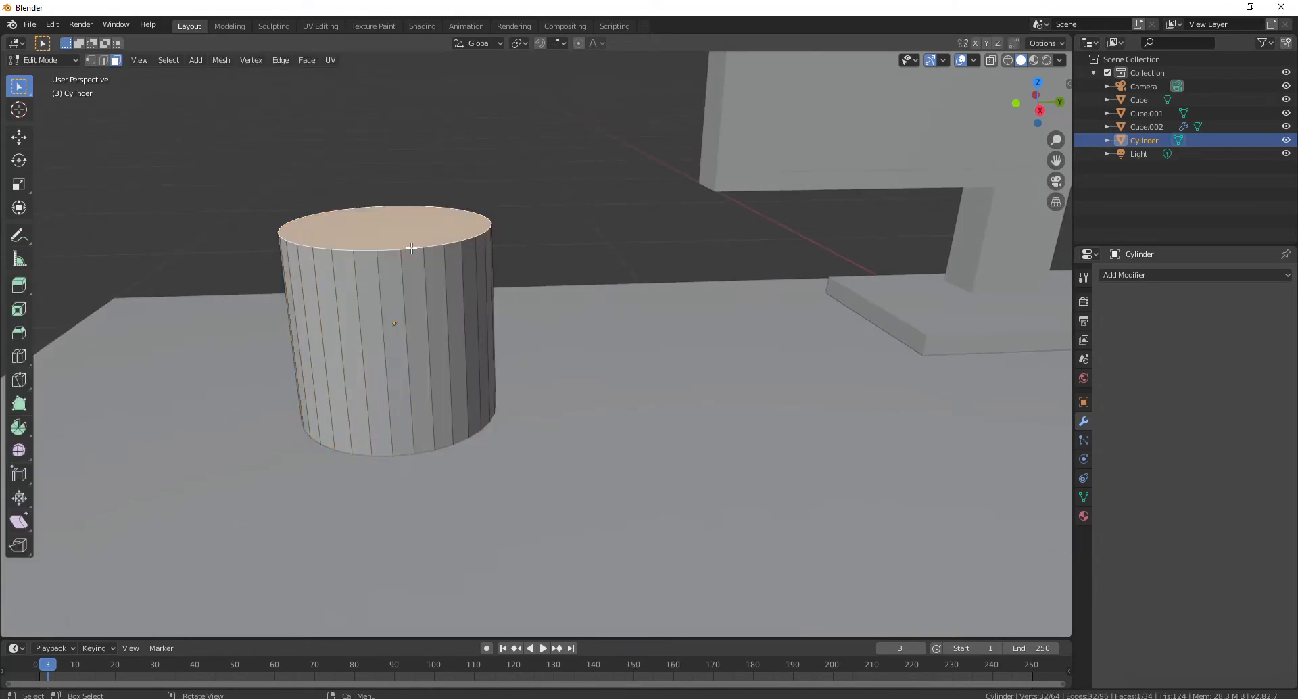
{"action": "key", "text": "s"}
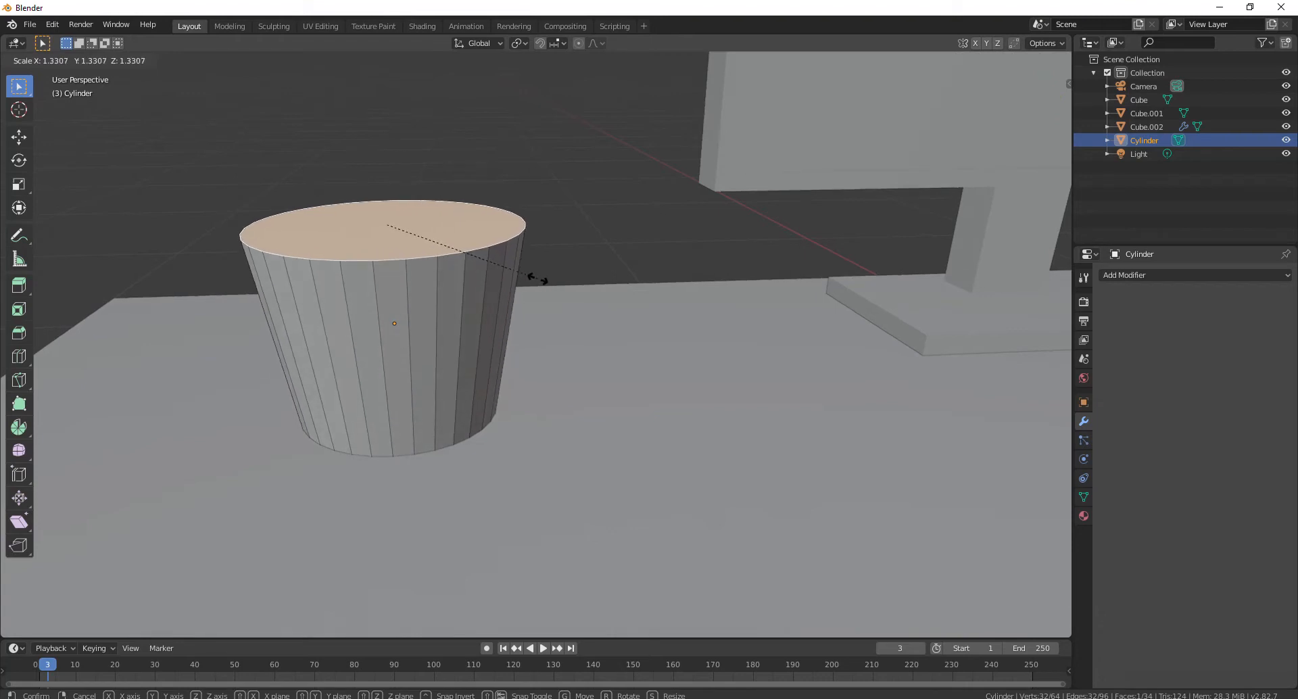
{"action": "left_click", "coordinate": [538, 278]}
{"action": "key", "text": "g"}
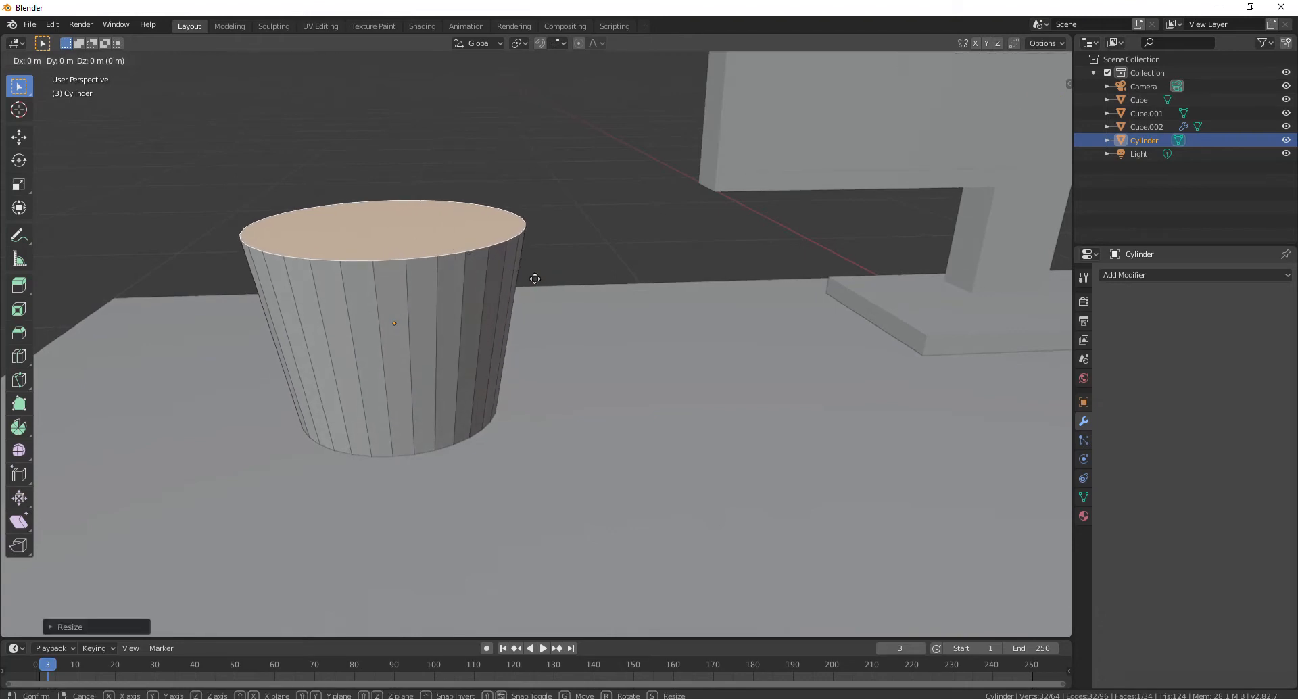
{"action": "key", "text": "z"}
{"action": "left_click", "coordinate": [528, 188]}
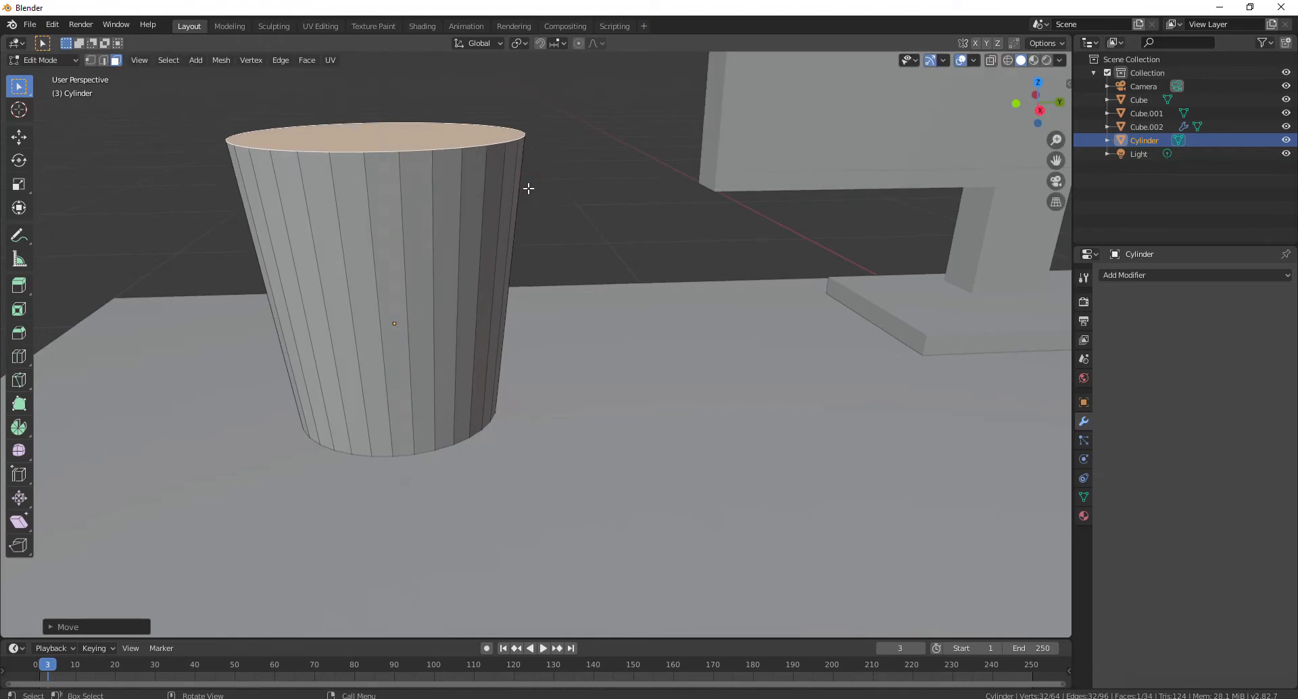
- Delete the cup's top face to open it up
{"action": "scroll", "coordinate": [530, 232], "scroll_direction": "down", "scroll_amount": 7}
{"action": "scroll", "coordinate": [528, 241], "scroll_direction": "up", "scroll_amount": 3}
{"action": "scroll", "coordinate": [509, 268], "scroll_direction": "up", "scroll_amount": 1}
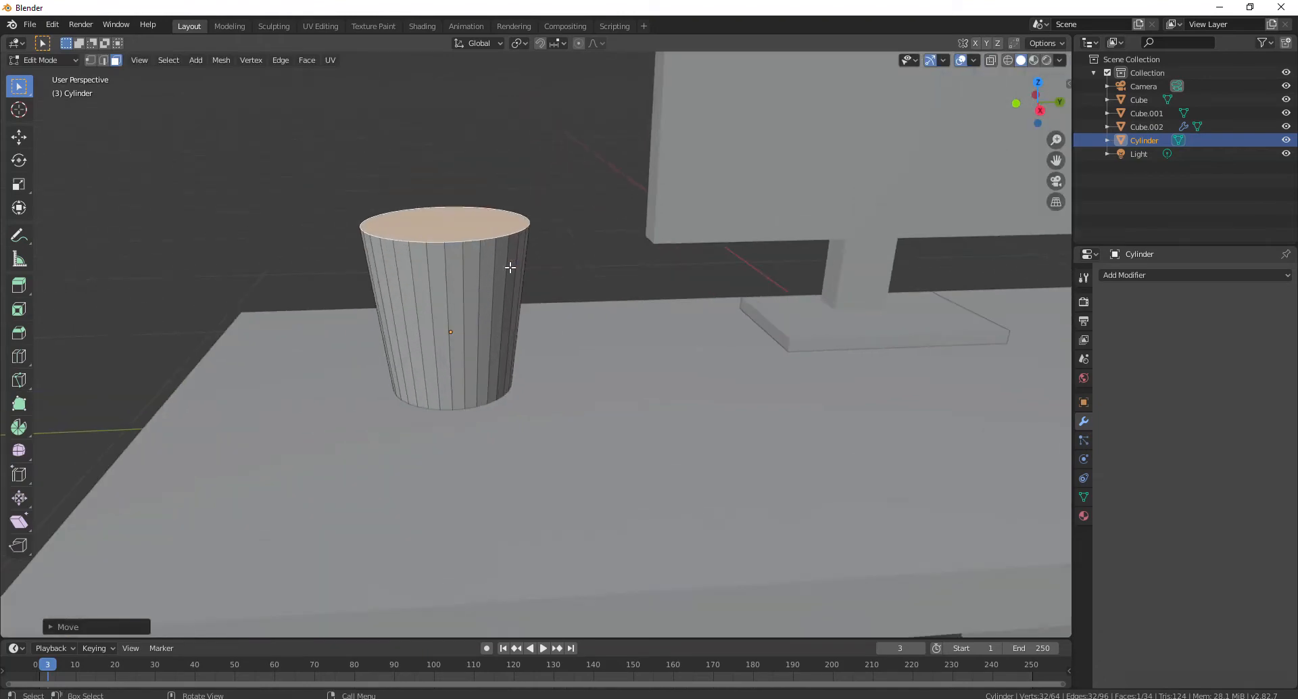
{"action": "key", "text": "x"}
{"action": "left_click", "coordinate": [507, 293]}
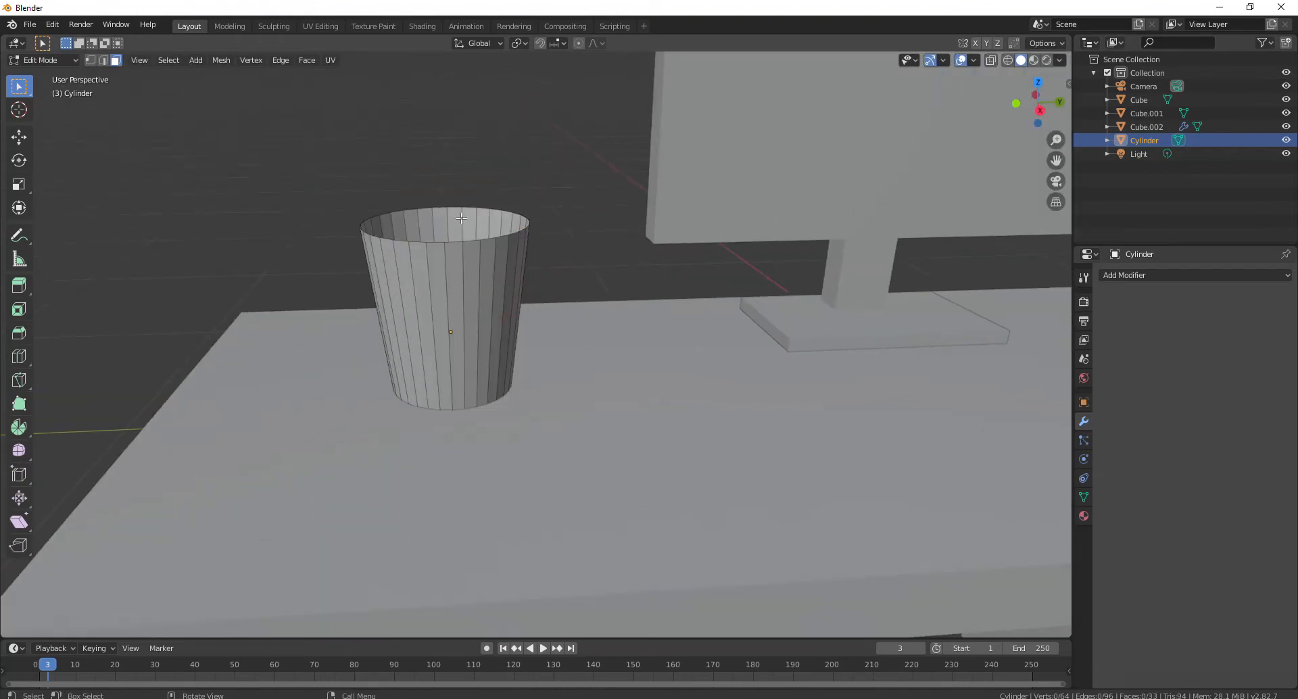
- Apply smooth shading to the cup in Object Mode
{"action": "mouse_move", "coordinate": [467, 314]}
{"action": "middle_mouse_down"}
{"action": "mouse_move", "coordinate": [522, 420]}
{"action": "mouse_move", "coordinate": [456, 307]}
{"action": "mouse_move", "coordinate": [487, 316]}
{"action": "middle_mouse_up"}
{"action": "key", "text": "Tab"}
{"action": "right_click", "coordinate": [486, 317]}
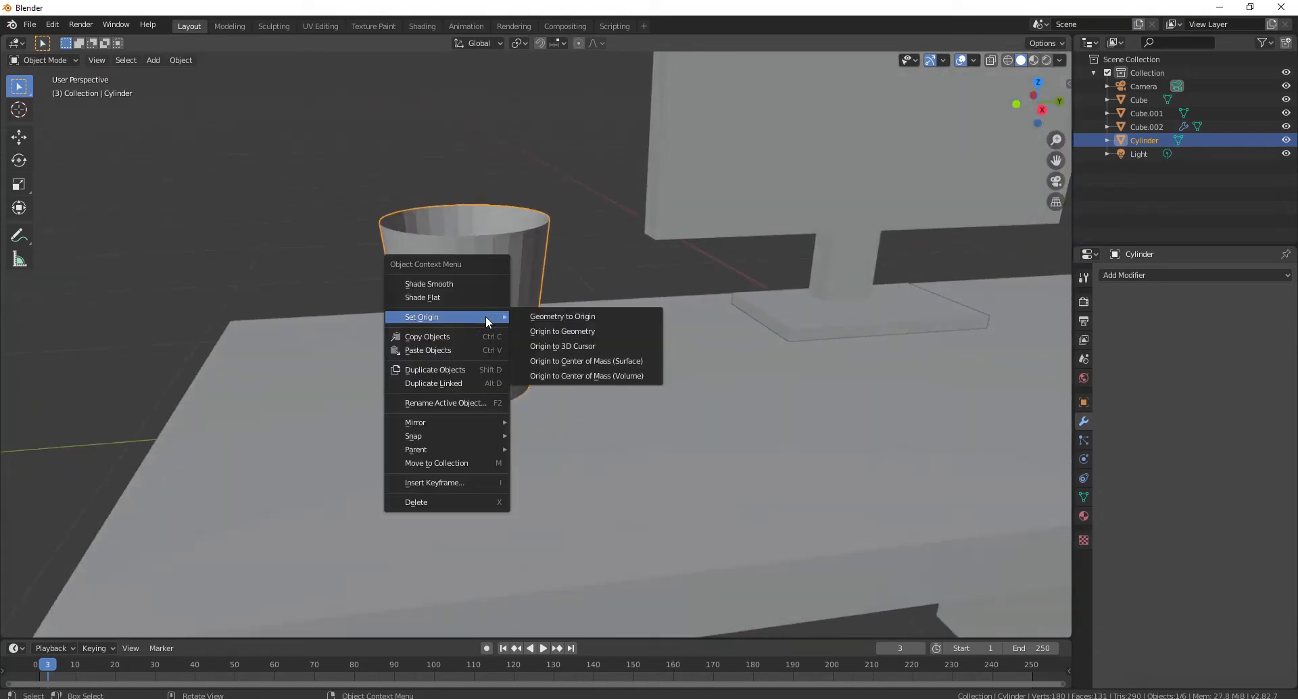
{"action": "left_click", "coordinate": [477, 283]}
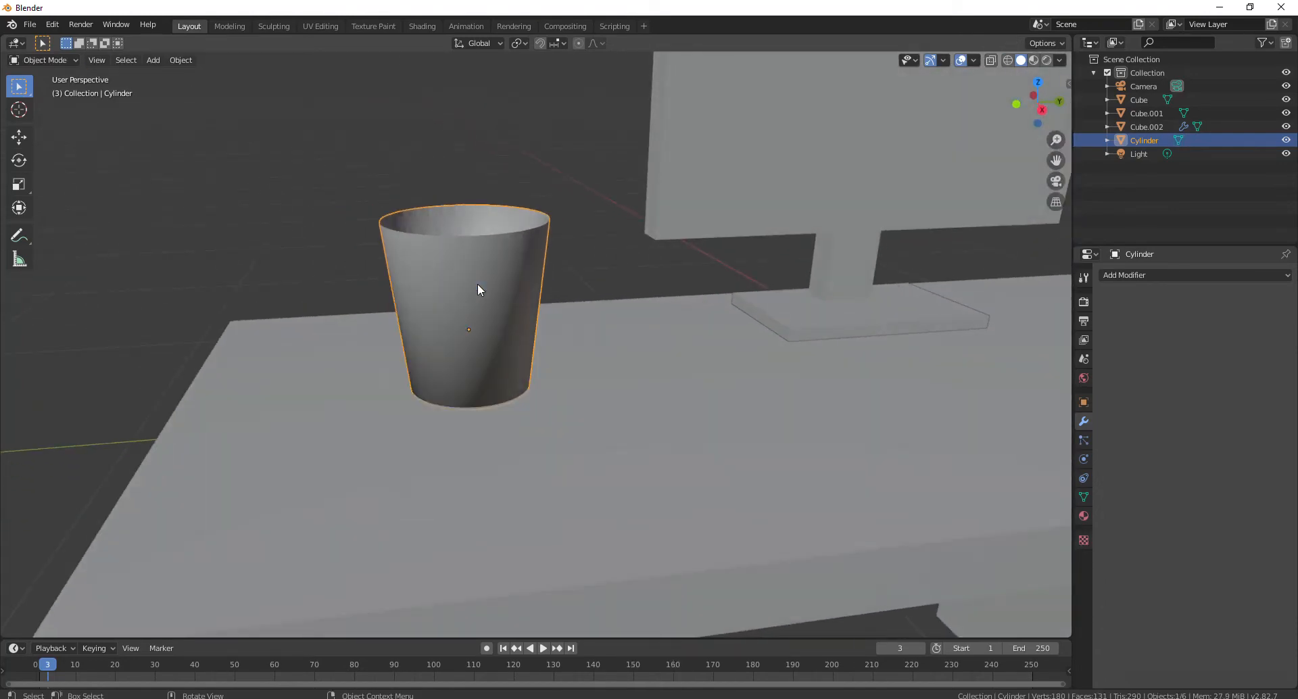
- Add a Solidify modifier to the cup and set its thickness to 0.11 m
{"action": "middle_click_drag", "start_coordinate": [477, 284], "coordinate": [551, 309]}
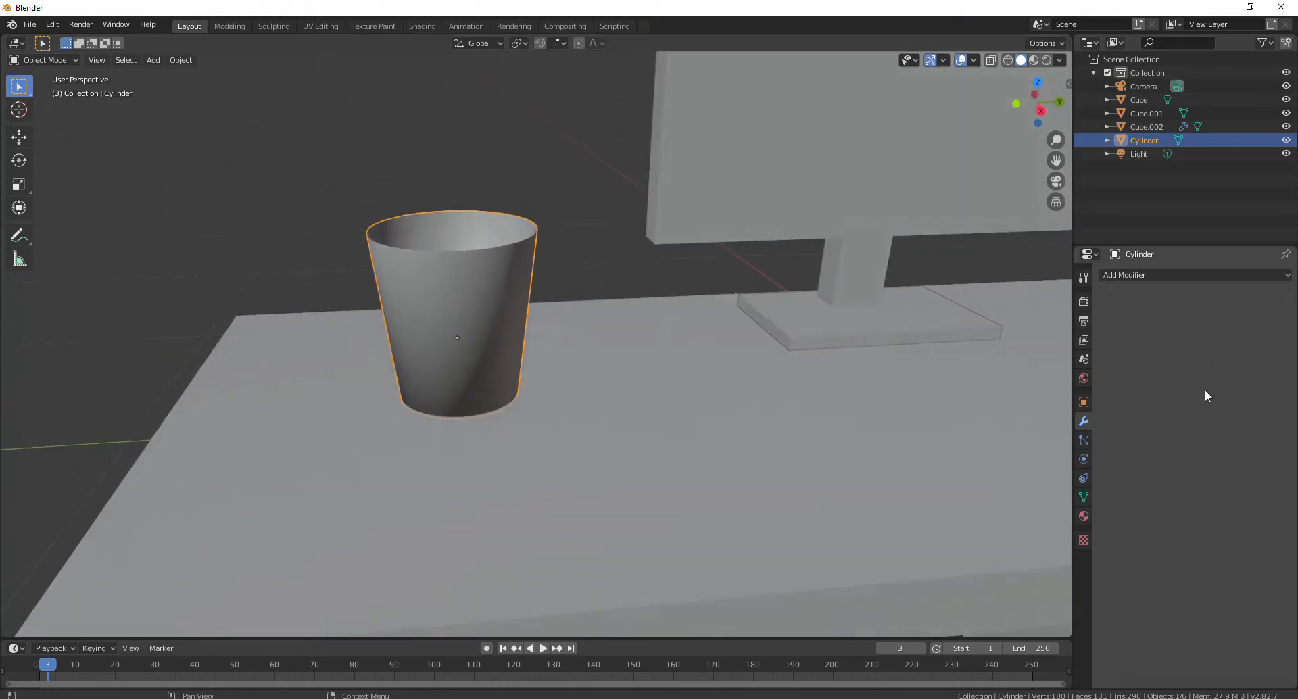
{"action": "left_click", "coordinate": [1171, 277]}
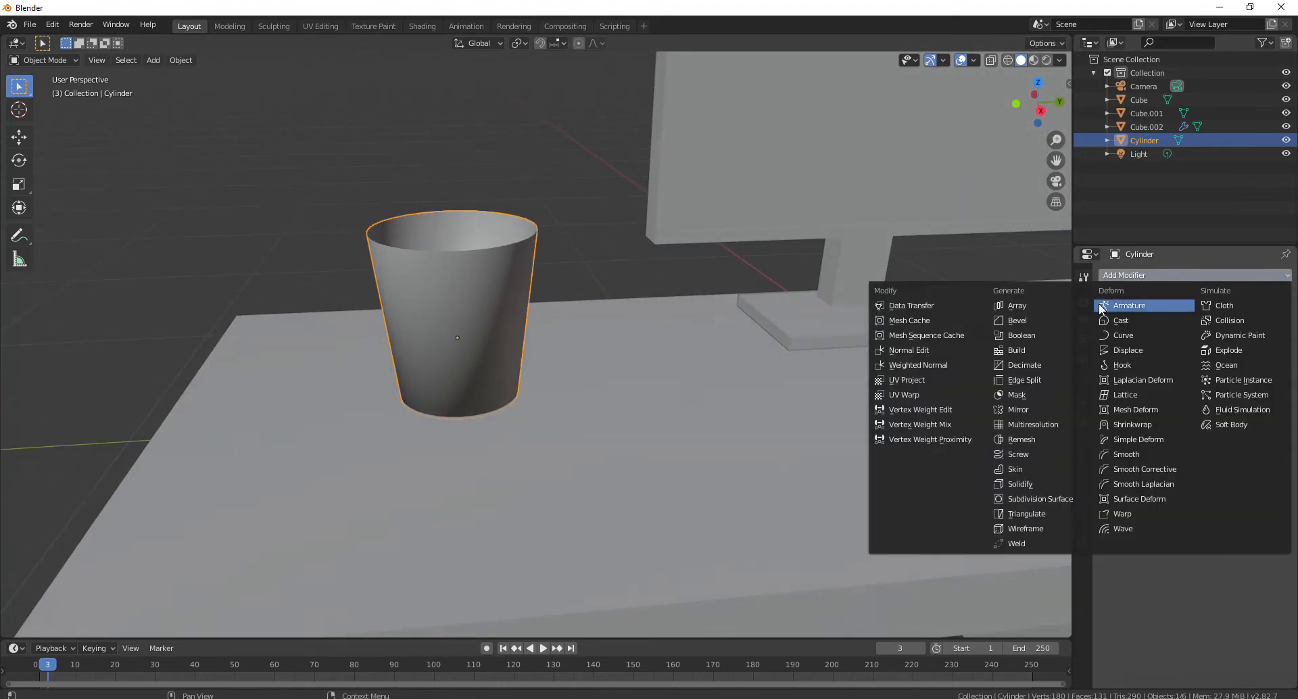
{"action": "left_click", "coordinate": [1032, 484]}
{"action": "scroll", "coordinate": [725, 336], "scroll_direction": "up", "scroll_amount": 3}
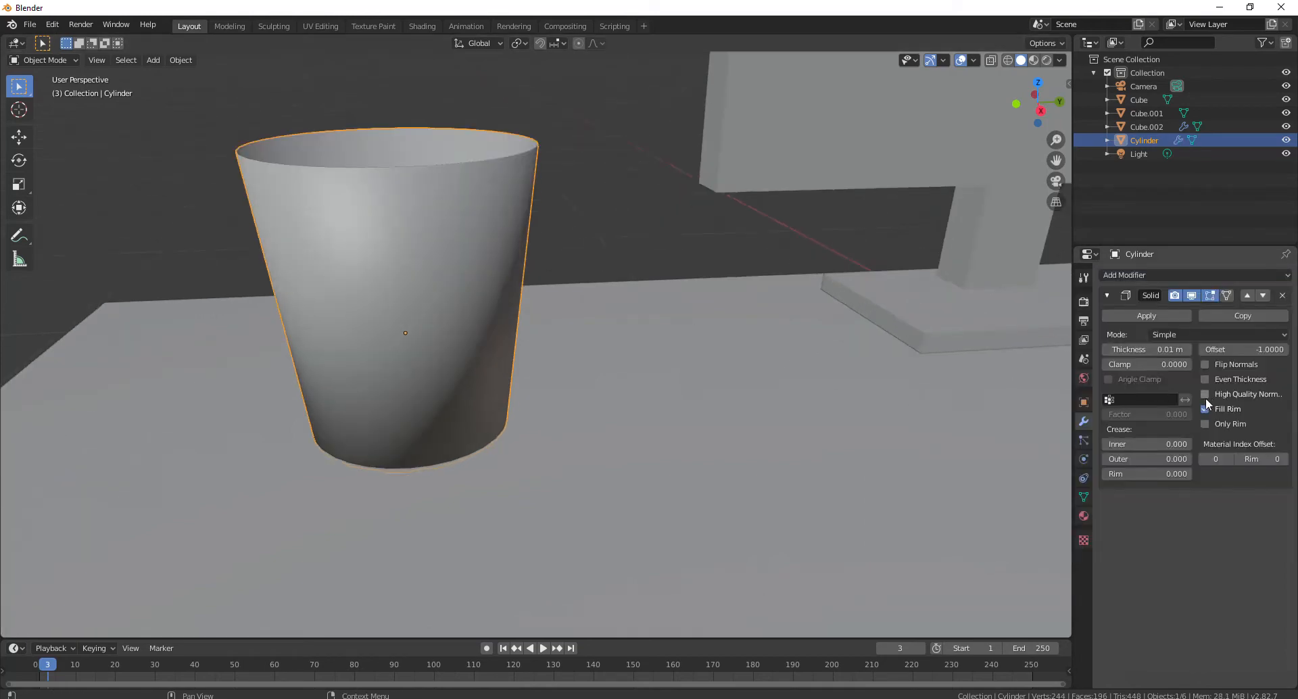
{"action": "left_click_drag", "start_coordinate": [1149, 350], "coordinate": [1180, 350]}
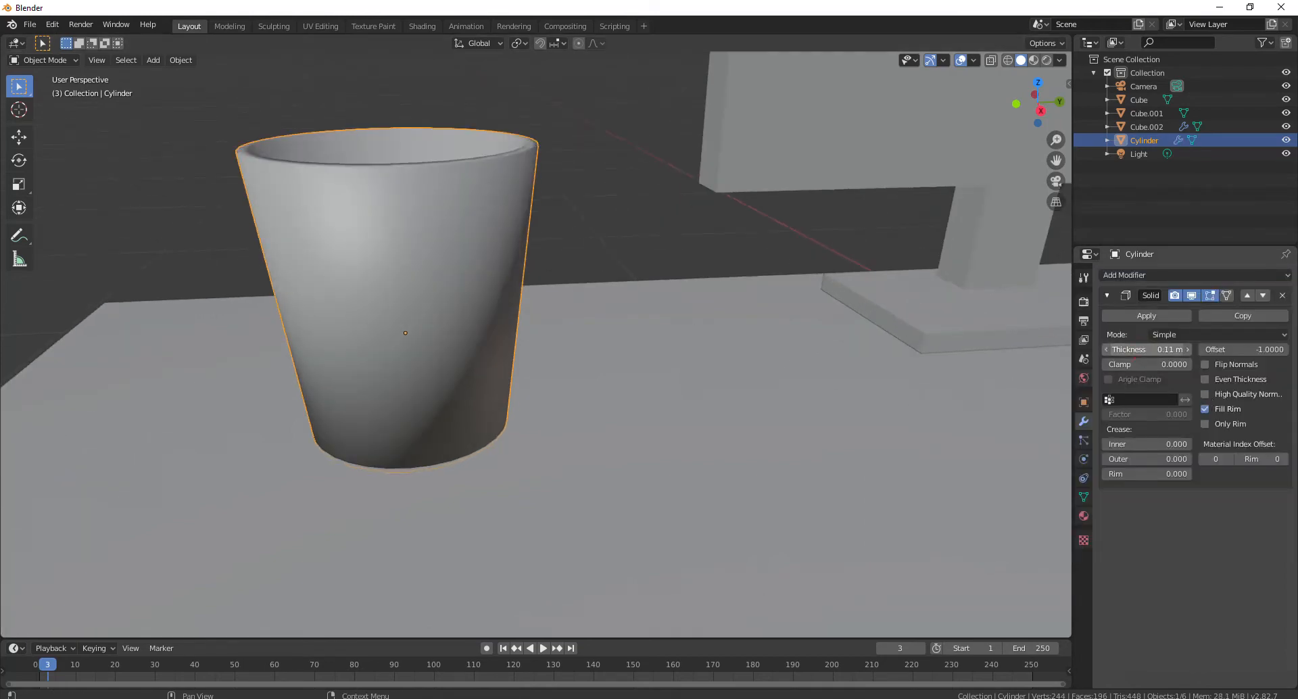
- Add a loop cut around the cup's wall and slide it down close to the base edge
{"action": "middle_click_drag", "start_coordinate": [568, 302], "coordinate": [562, 326]}
{"action": "key", "text": "Tab"}
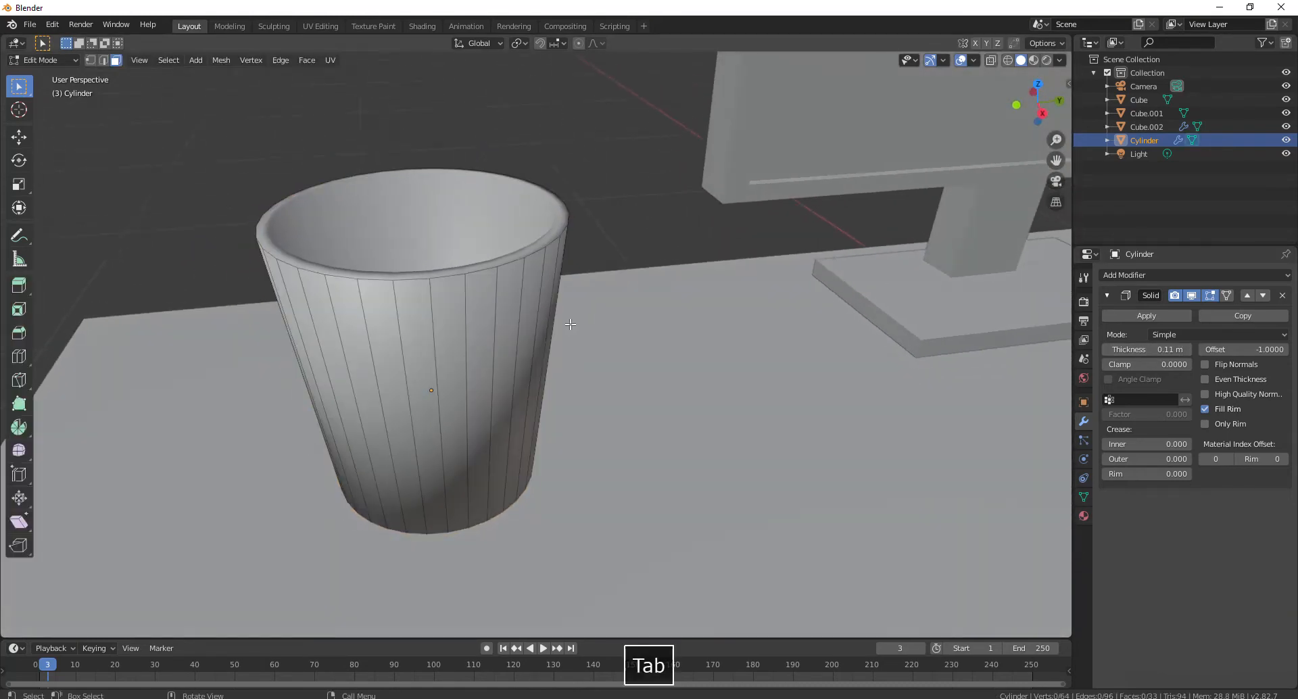
{"action": "key", "text": "ctrl+r"}
{"action": "left_click", "coordinate": [513, 387]}
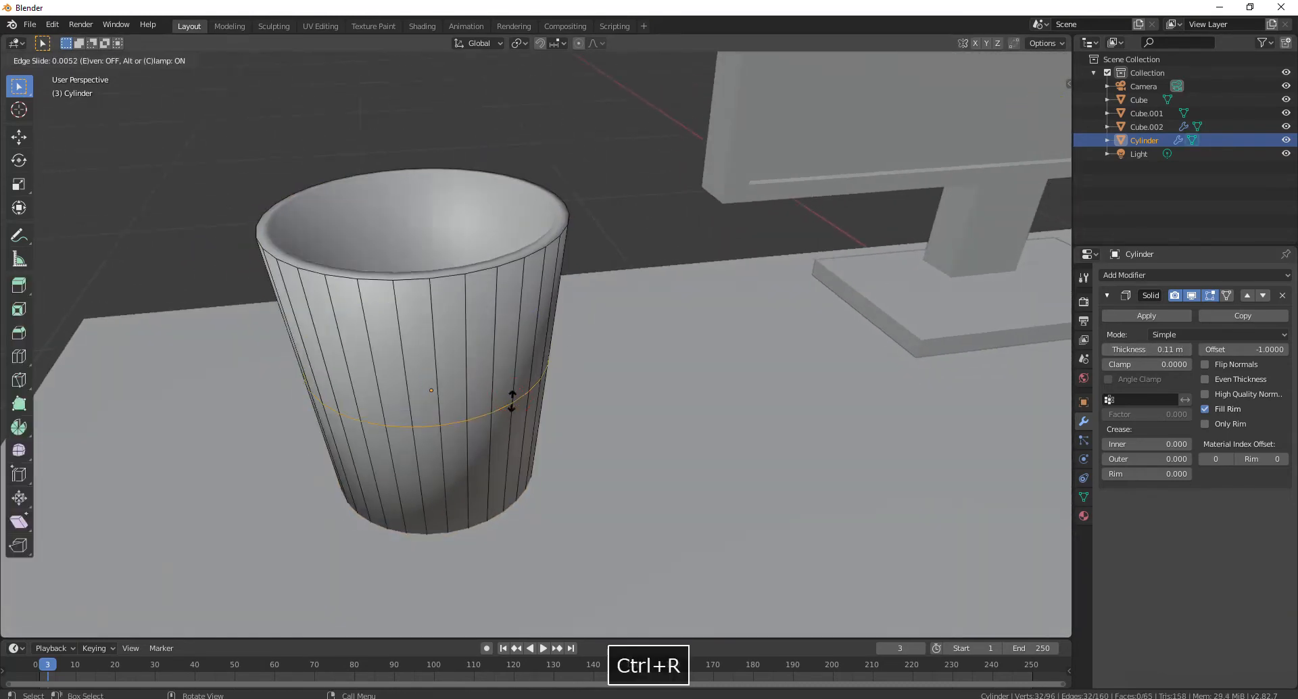
{"action": "left_click", "coordinate": [509, 506]}
{"action": "key", "text": "Tab"}
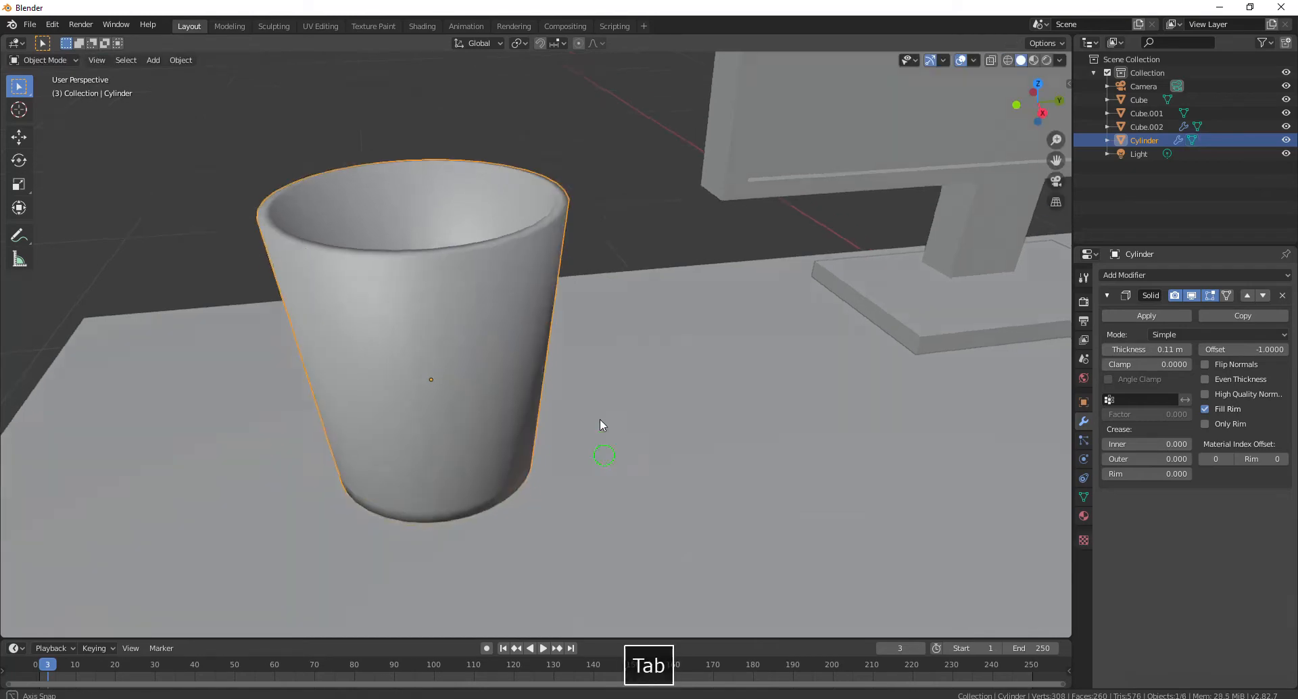
- Scale the cup down to suit the desk and lower it about 0.08 m along Z onto the desktop
{"action": "middle_click_drag", "start_coordinate": [599, 419], "coordinate": [699, 384]}
{"action": "scroll", "coordinate": [608, 408], "scroll_direction": "down", "scroll_amount": 5}
{"action": "scroll", "coordinate": [691, 372], "scroll_direction": "down", "scroll_amount": 6}
{"action": "scroll", "coordinate": [562, 227], "scroll_direction": "up", "scroll_amount": 6}
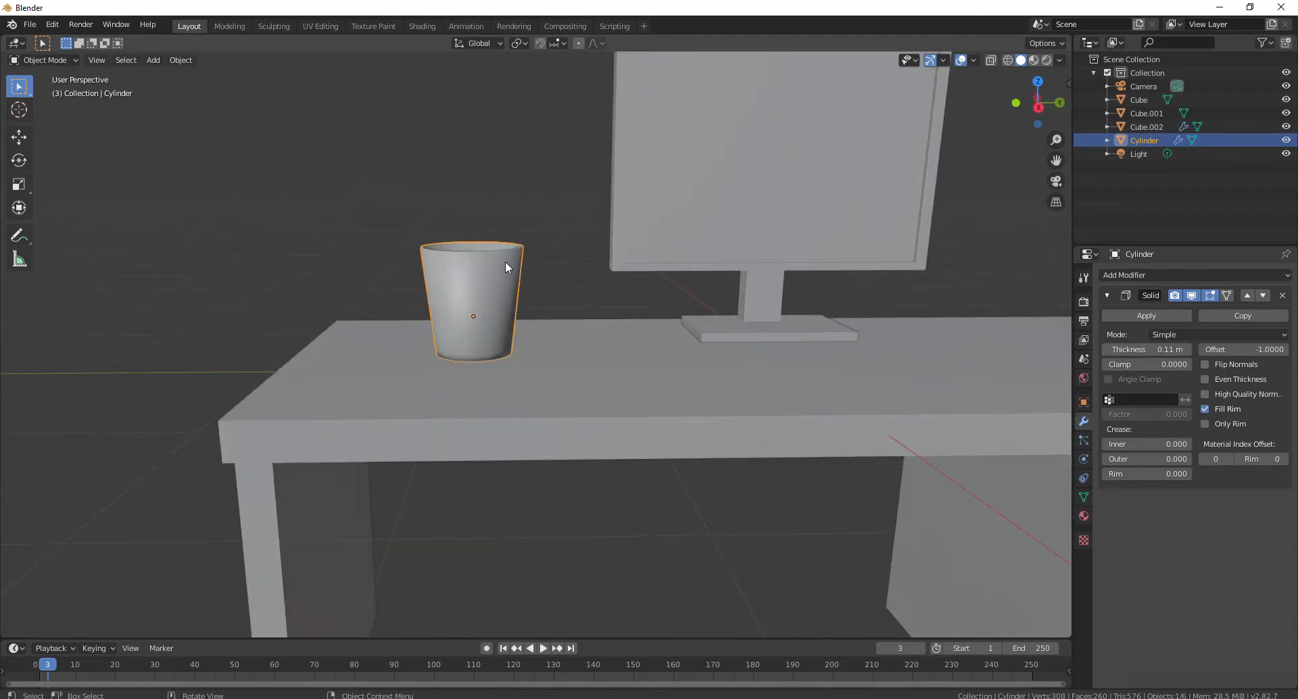
{"action": "scroll", "coordinate": [506, 262], "scroll_direction": "down", "scroll_amount": 2}
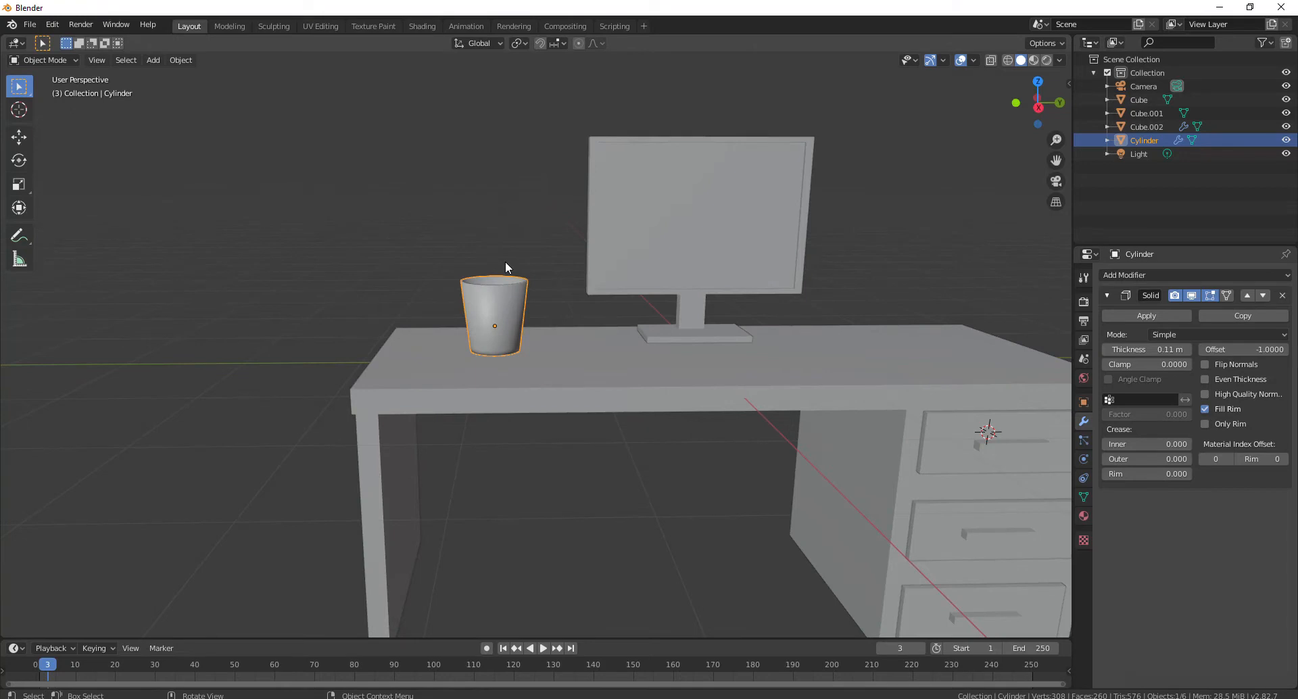
{"action": "scroll", "coordinate": [538, 330], "scroll_direction": "down", "scroll_amount": 2}
{"action": "middle_click_drag", "start_coordinate": [538, 330], "coordinate": [780, 204]}
{"action": "scroll", "coordinate": [543, 305], "scroll_direction": "up", "scroll_amount": 4}
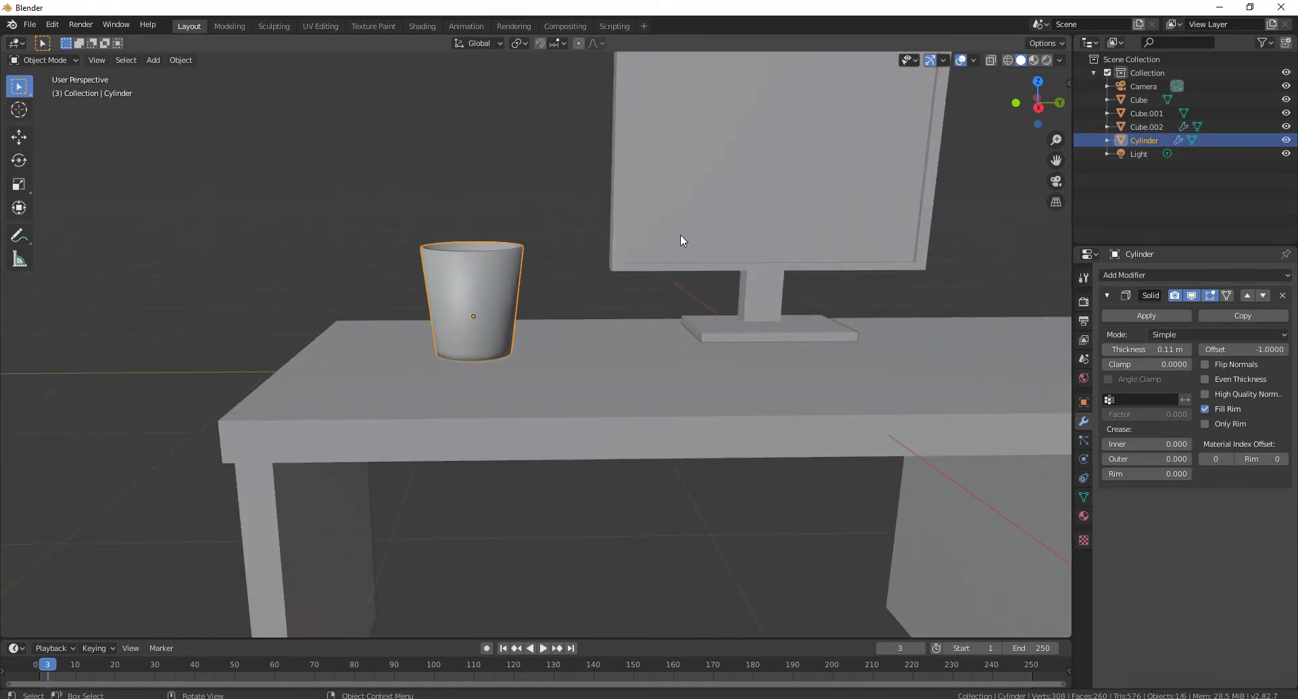
{"action": "key", "text": "s"}
{"action": "left_click", "coordinate": [625, 192]}
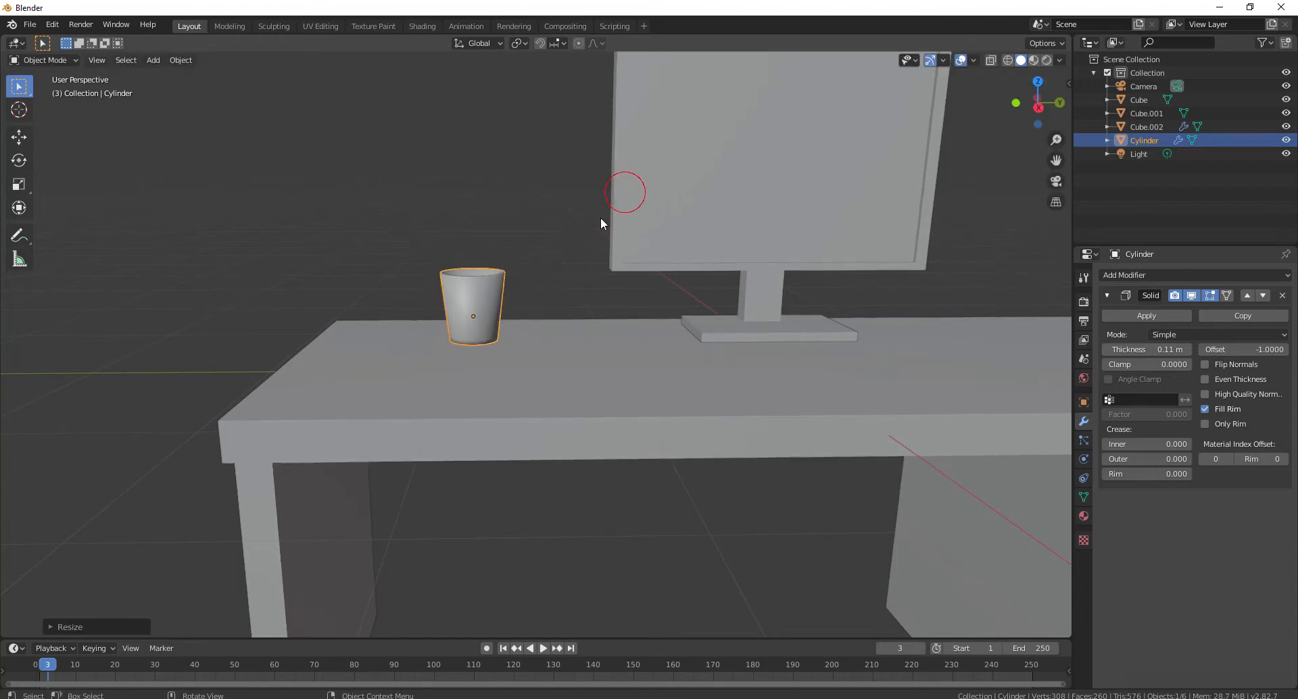
{"action": "key", "text": "g"}
{"action": "key", "text": "z"}
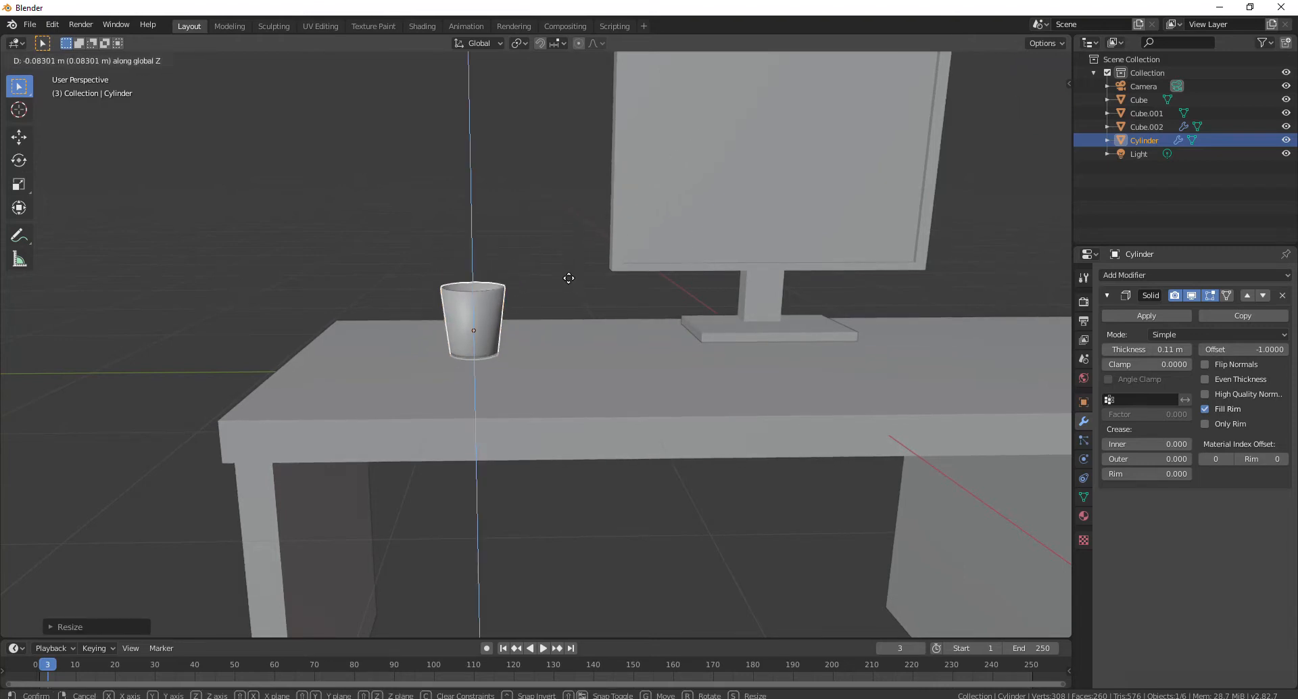
{"action": "left_click", "coordinate": [569, 278]}
- Inspect the cup's size and placement on the desk from several angles and distances
{"action": "scroll", "coordinate": [565, 230], "scroll_direction": "down", "scroll_amount": 5}
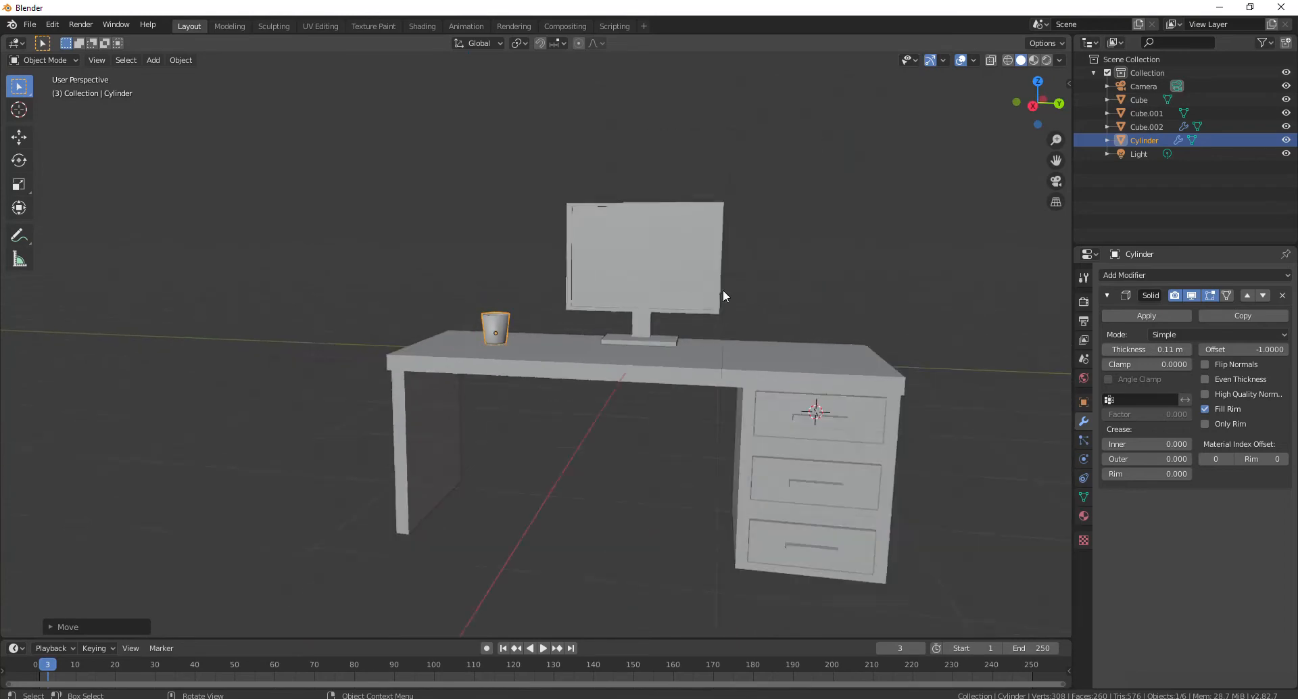
{"action": "middle_click_drag", "start_coordinate": [724, 295], "coordinate": [783, 314]}
{"action": "scroll", "coordinate": [783, 314], "scroll_direction": "up", "scroll_amount": 4}
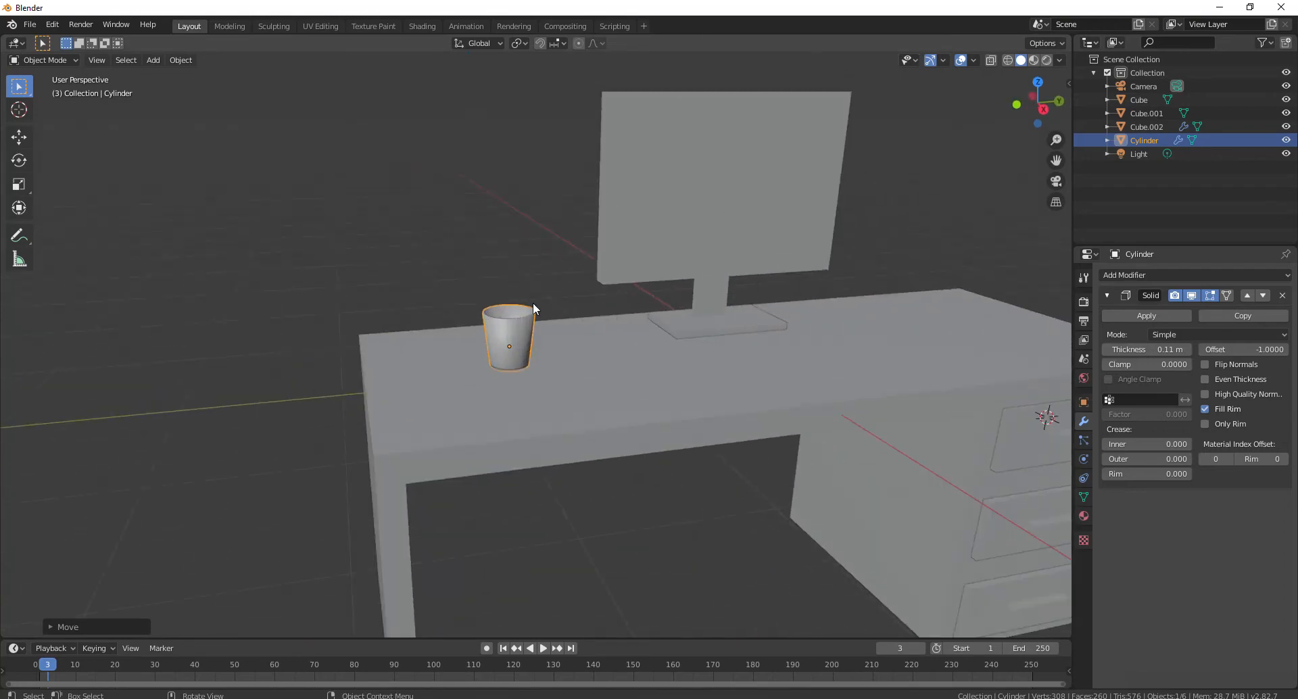
{"action": "scroll", "coordinate": [533, 302], "scroll_direction": "up", "scroll_amount": 2}
{"action": "mouse_move", "coordinate": [533, 303]}
{"action": "middle_mouse_down"}
{"action": "mouse_move", "coordinate": [476, 310]}
{"action": "mouse_move", "coordinate": [409, 347]}
{"action": "mouse_move", "coordinate": [520, 384]}
{"action": "mouse_move", "coordinate": [525, 326]}
{"action": "middle_mouse_up"}
{"action": "scroll", "coordinate": [452, 395], "scroll_direction": "up", "scroll_amount": 2}
{"action": "middle_click_drag", "start_coordinate": [739, 311], "coordinate": [786, 225]}
{"action": "scroll", "coordinate": [606, 247], "scroll_direction": "down", "scroll_amount": 5}
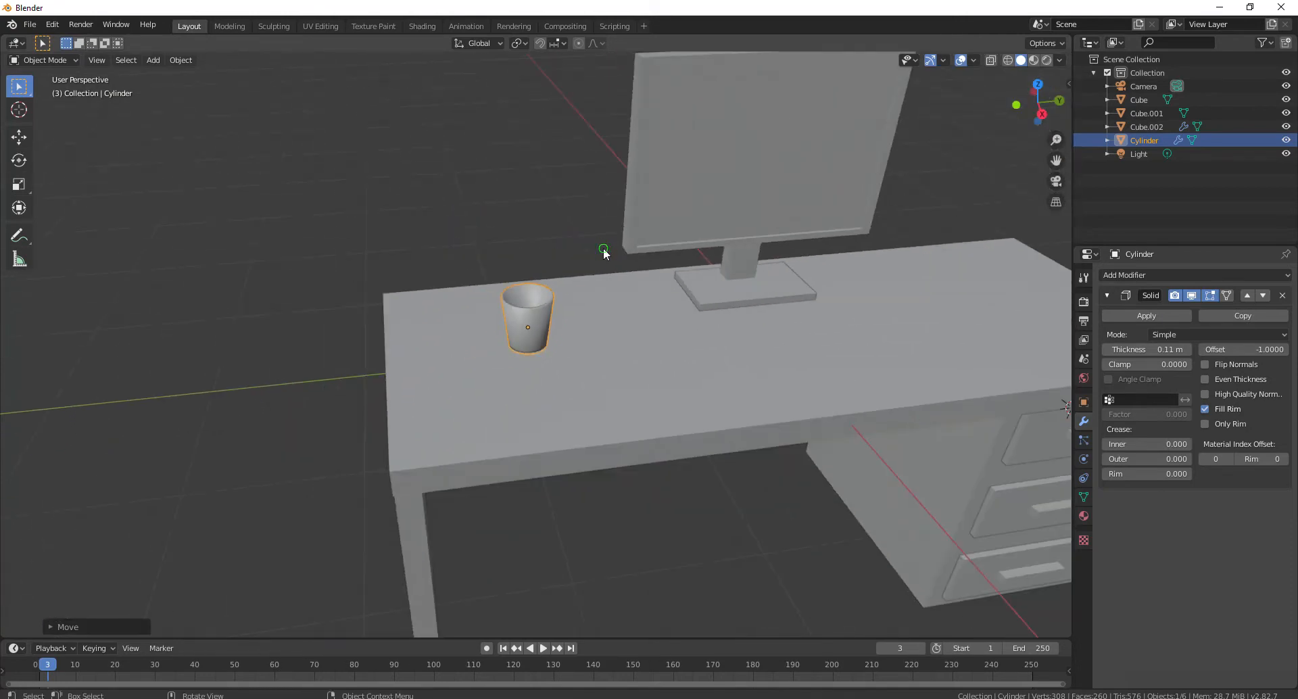
- Examine the whole desk with the cup, monitor and drawers from nearer and farther viewpoints
{"action": "middle_click_drag", "start_coordinate": [606, 247], "coordinate": [586, 243]}
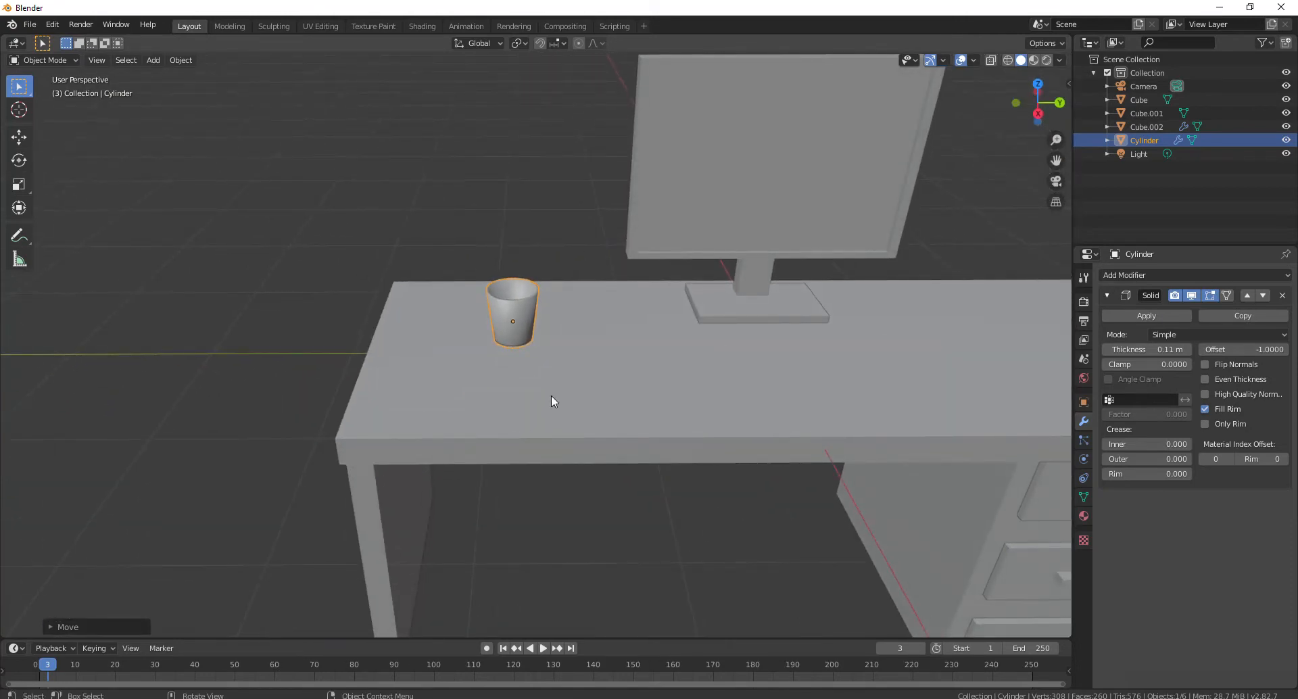
{"action": "scroll", "coordinate": [551, 397], "scroll_direction": "down", "scroll_amount": 4}
{"action": "scroll", "coordinate": [552, 396], "scroll_direction": "up", "scroll_amount": 3}
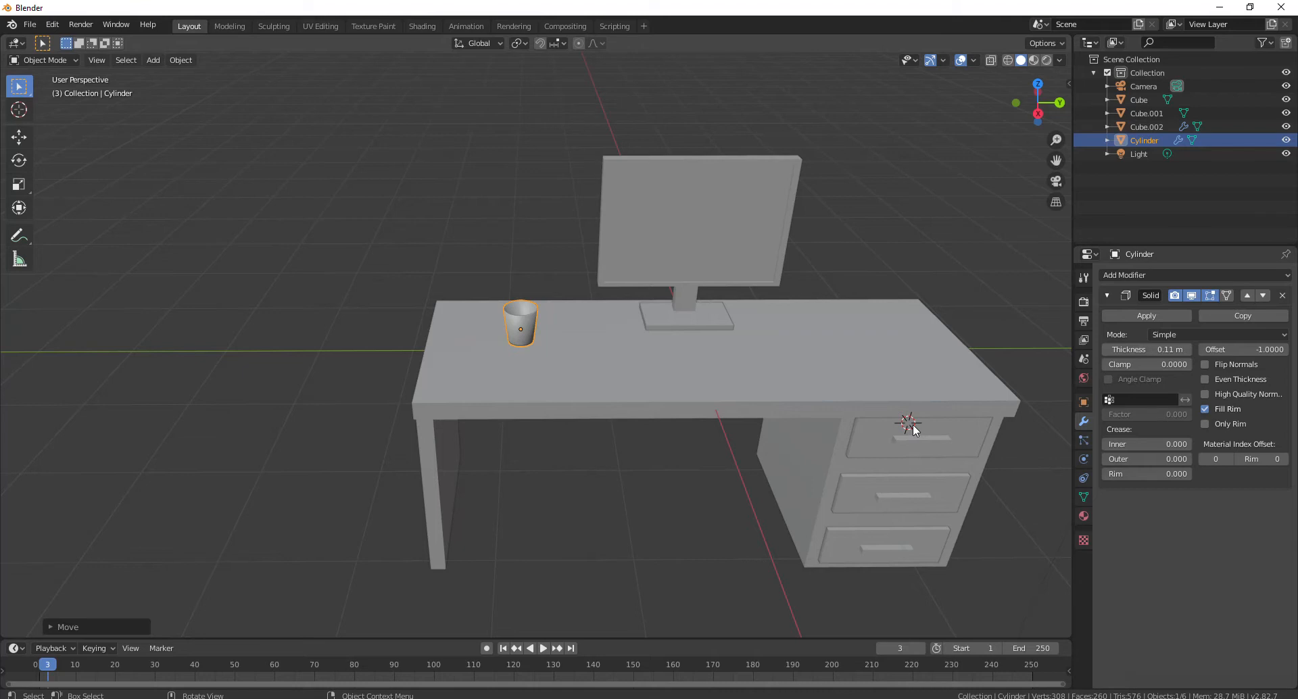
{"action": "scroll", "coordinate": [912, 423], "scroll_direction": "down", "scroll_amount": 7}
{"action": "scroll", "coordinate": [743, 387], "scroll_direction": "up", "scroll_amount": 4}
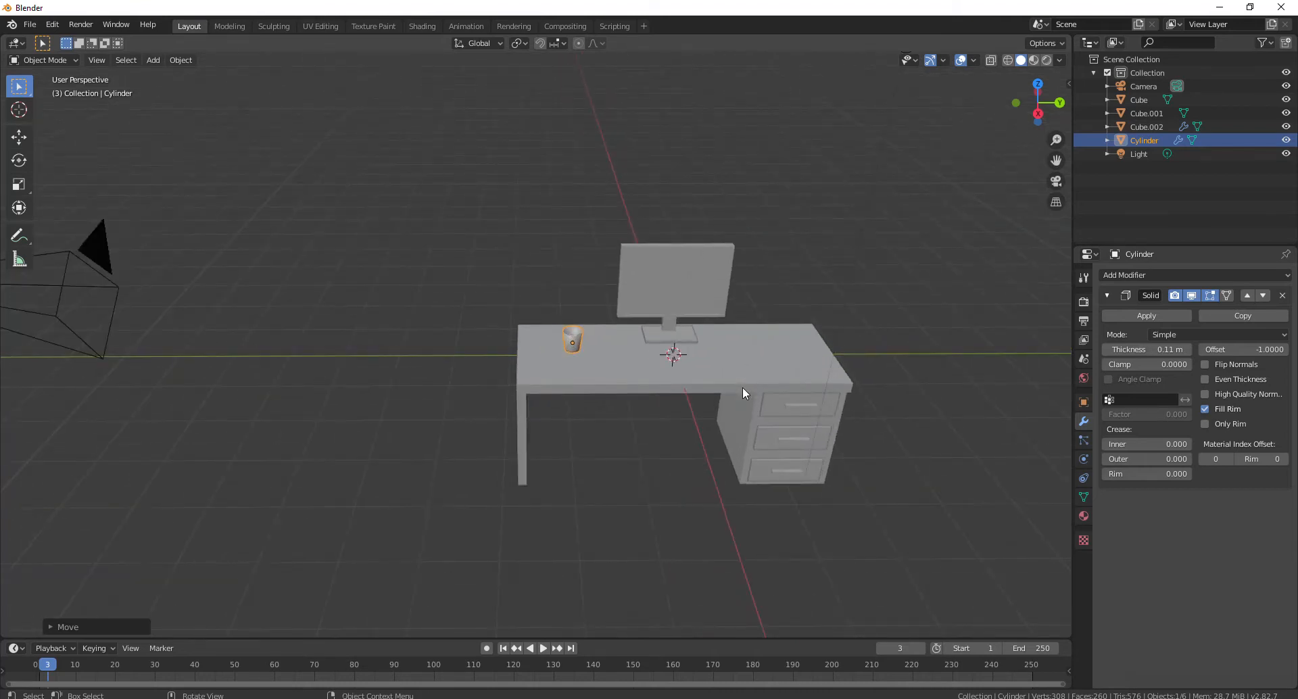
{"action": "scroll", "coordinate": [741, 387], "scroll_direction": "up", "scroll_amount": 2}
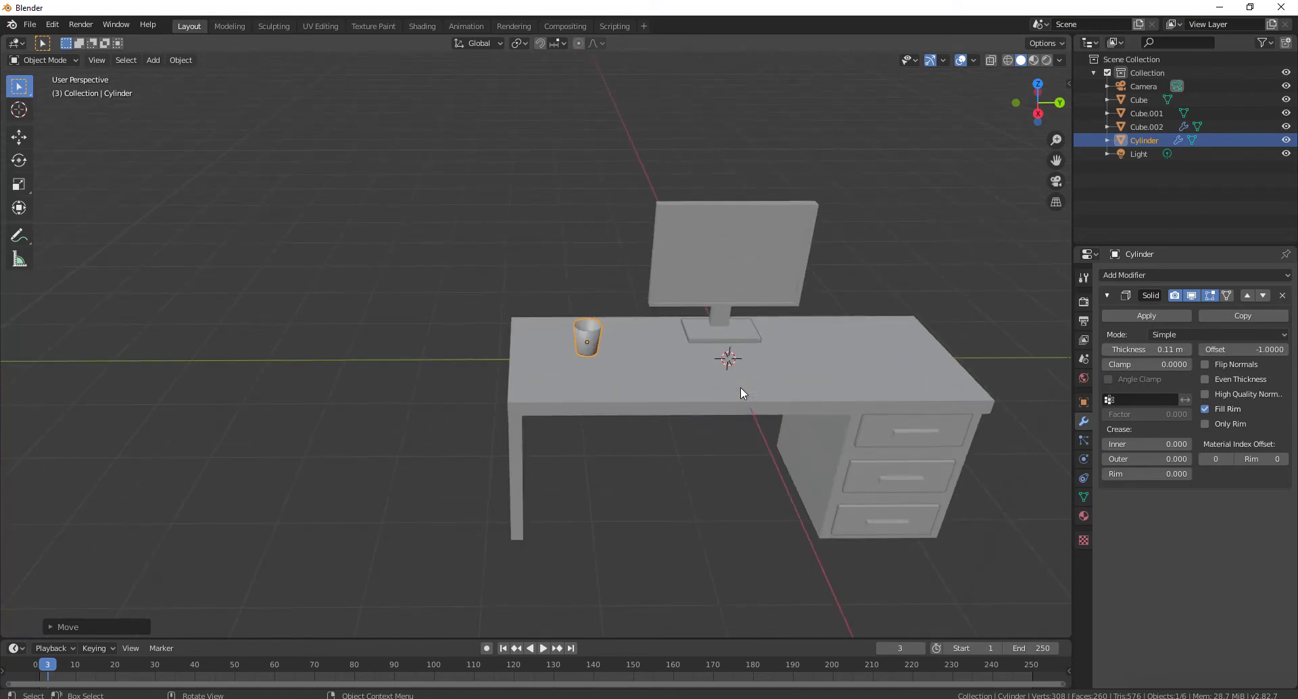
{"action": "scroll", "coordinate": [740, 387], "scroll_direction": "up", "scroll_amount": 2}
{"action": "scroll", "coordinate": [741, 386], "scroll_direction": "down", "scroll_amount": 1}
{"action": "middle_click_drag", "start_coordinate": [703, 367], "coordinate": [645, 332], "text": "shift"}
{"action": "scroll", "coordinate": [785, 337], "scroll_direction": "up", "scroll_amount": 1}
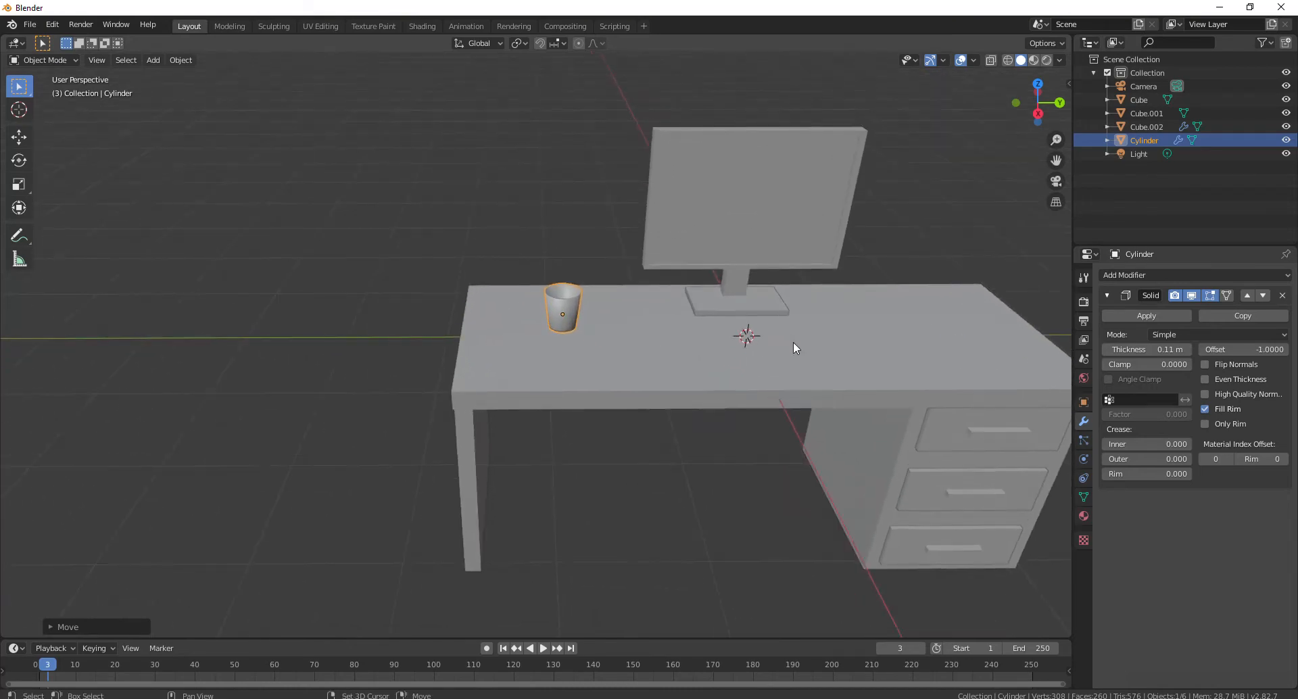
- Add a cylinder mesh with 8 vertices, keeping its 1 m radius and 2 m depth
{"action": "middle_click_drag", "start_coordinate": [730, 337], "coordinate": [576, 354], "text": "shift"}
{"action": "scroll", "coordinate": [756, 330], "scroll_direction": "up", "scroll_amount": 3}
{"action": "key", "text": "shift+a"}
{"action": "mouse_move", "coordinate": [716, 343]}
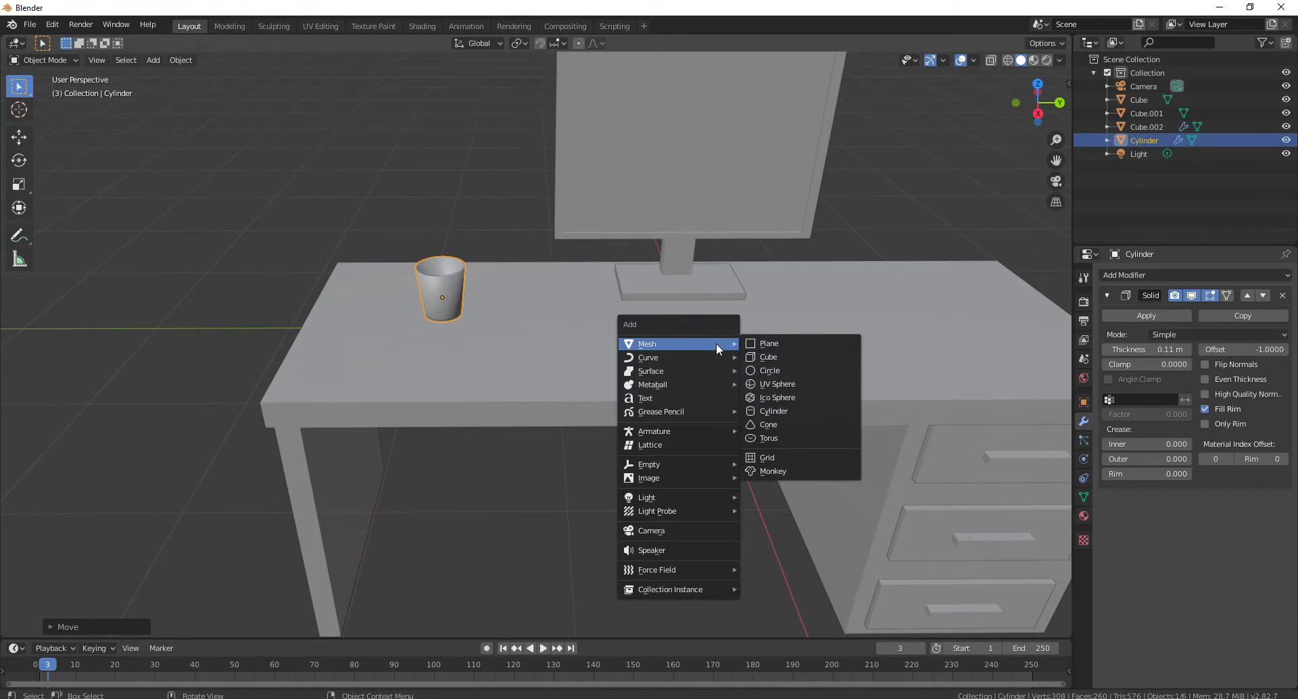
{"action": "left_click", "coordinate": [775, 409]}
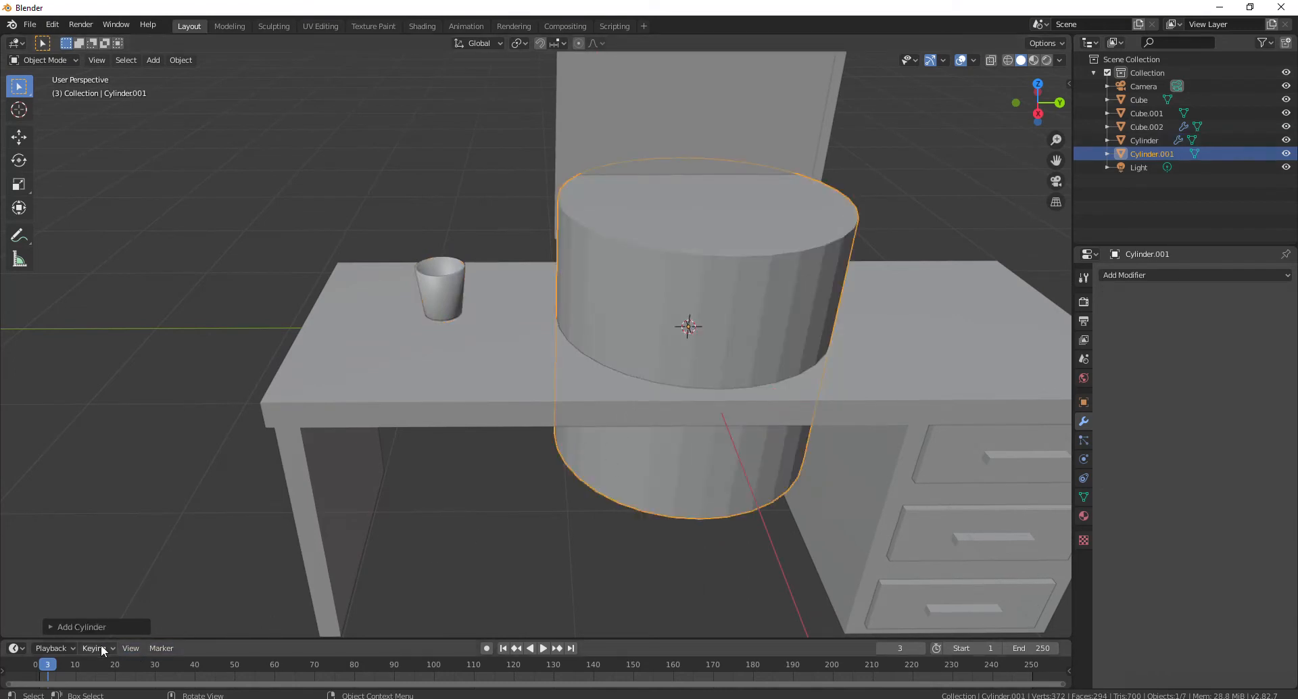
{"action": "left_click", "coordinate": [103, 627]}
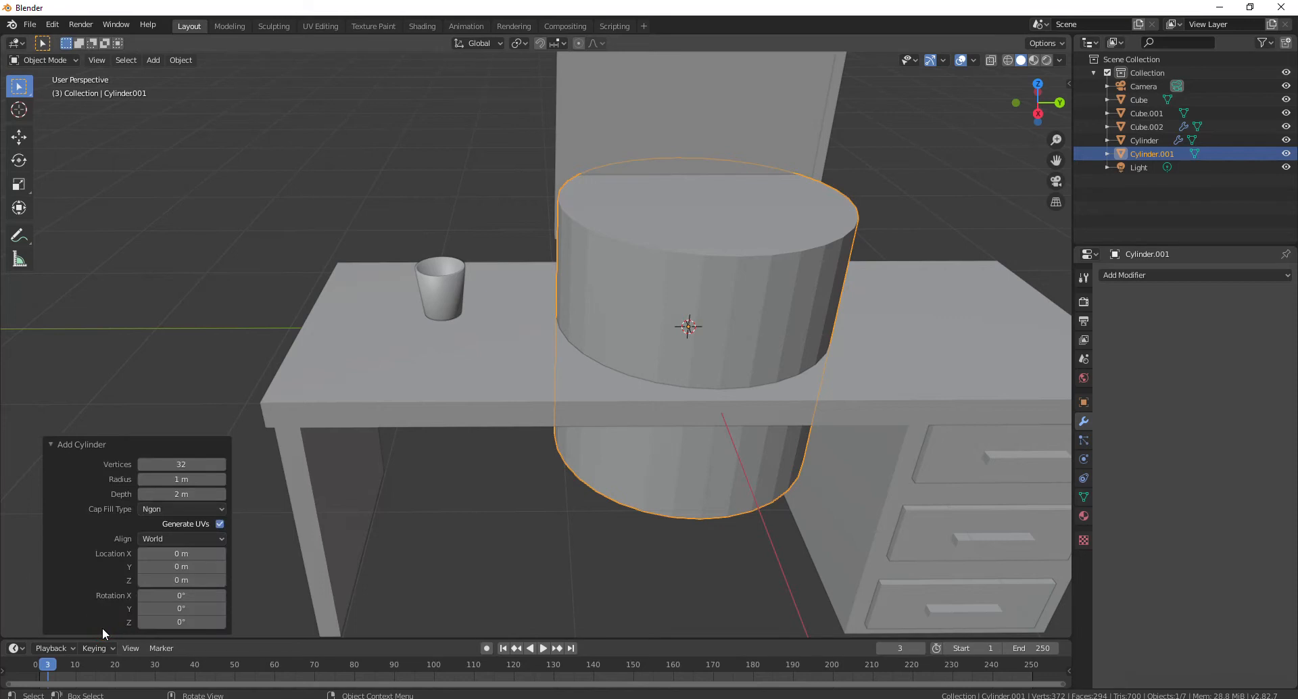
{"action": "left_click", "coordinate": [194, 464]}
{"action": "type", "text": "8"}
{"action": "left_click", "coordinate": [179, 479]}
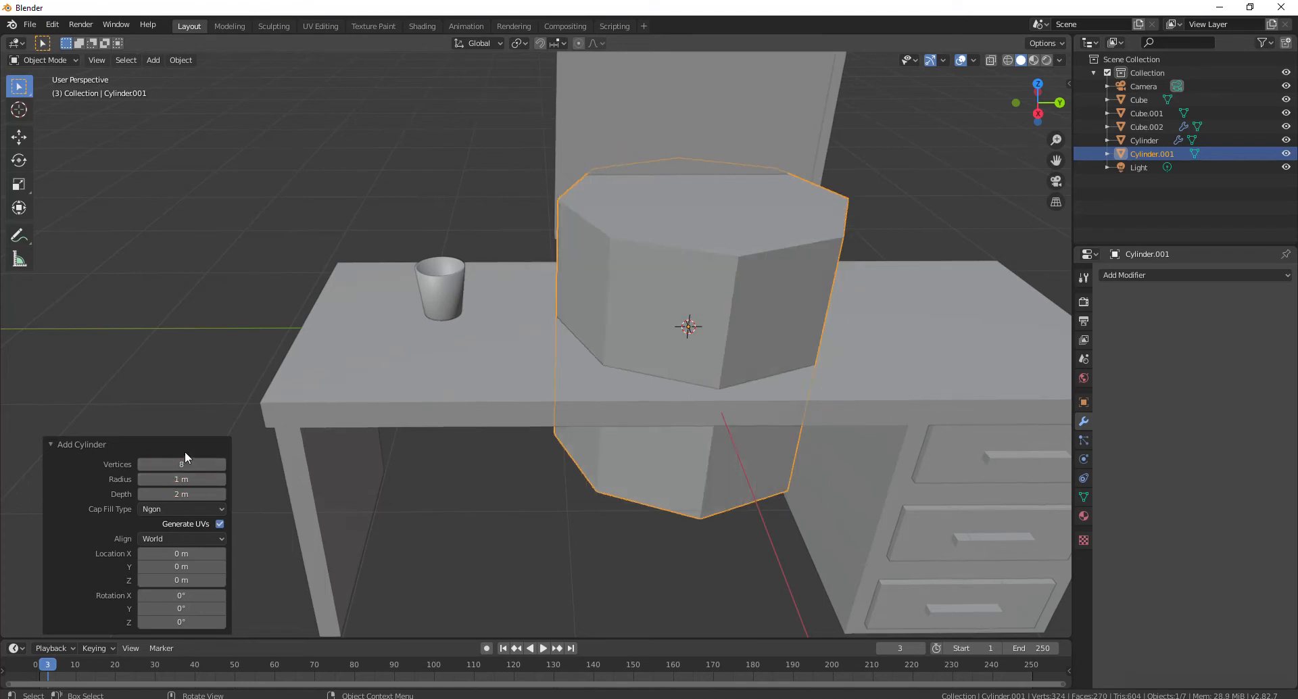
{"action": "left_click", "coordinate": [192, 389]}
{"action": "left_click", "coordinate": [763, 340]}
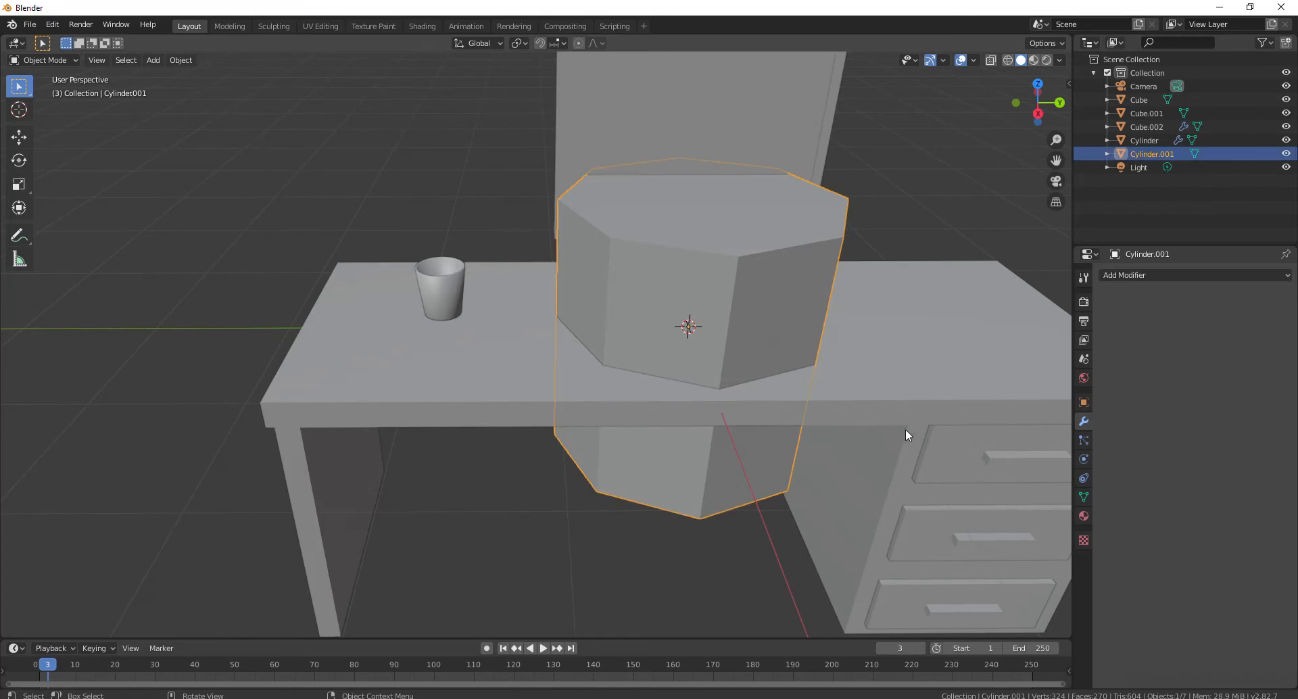
- Scale the new cylinder to about 0.126 and move it into the space above and behind the cup
{"action": "key", "text": "s"}
{"action": "left_click", "coordinate": [718, 338]}
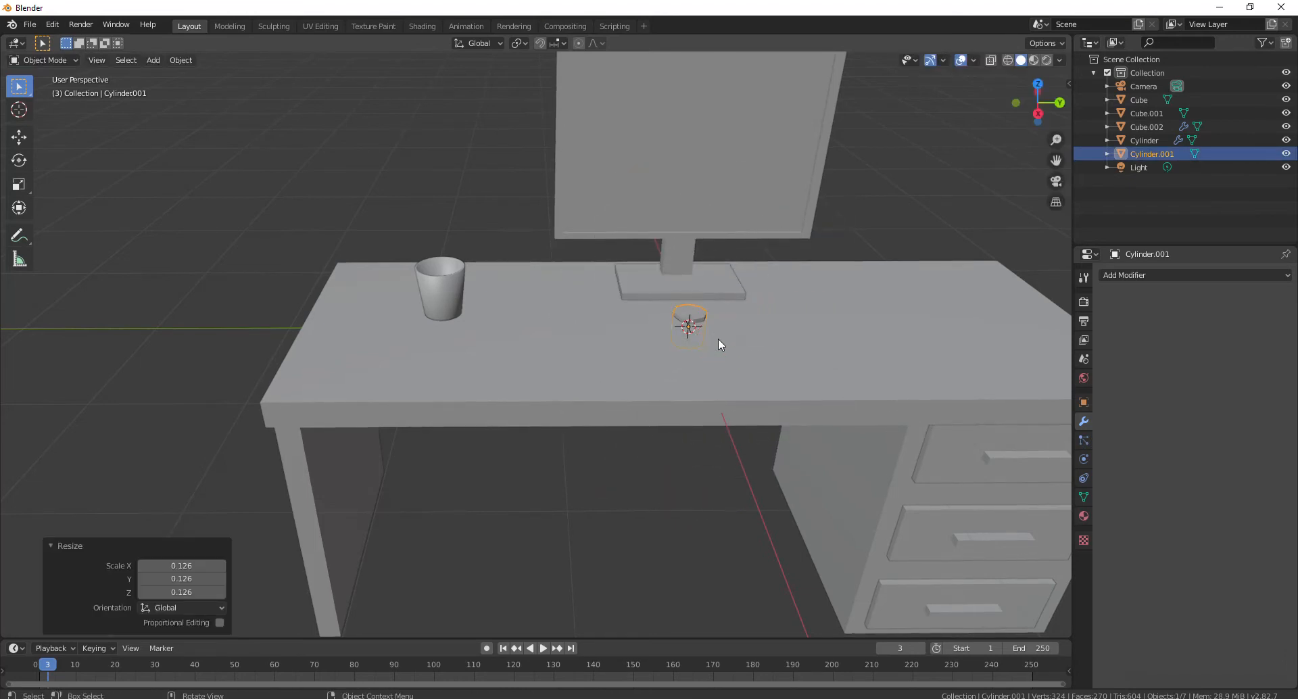
{"action": "key", "text": "g"}
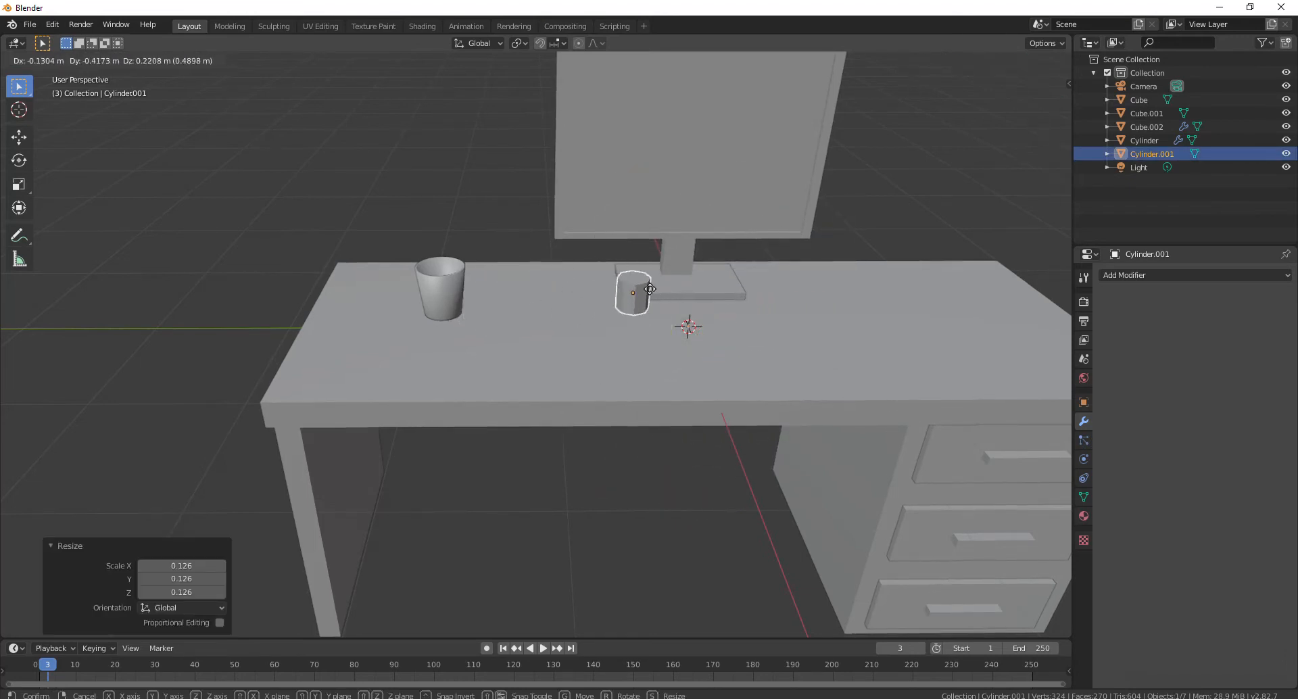
{"action": "left_click", "coordinate": [524, 251]}
{"action": "middle_click_drag", "start_coordinate": [547, 266], "coordinate": [561, 279]}
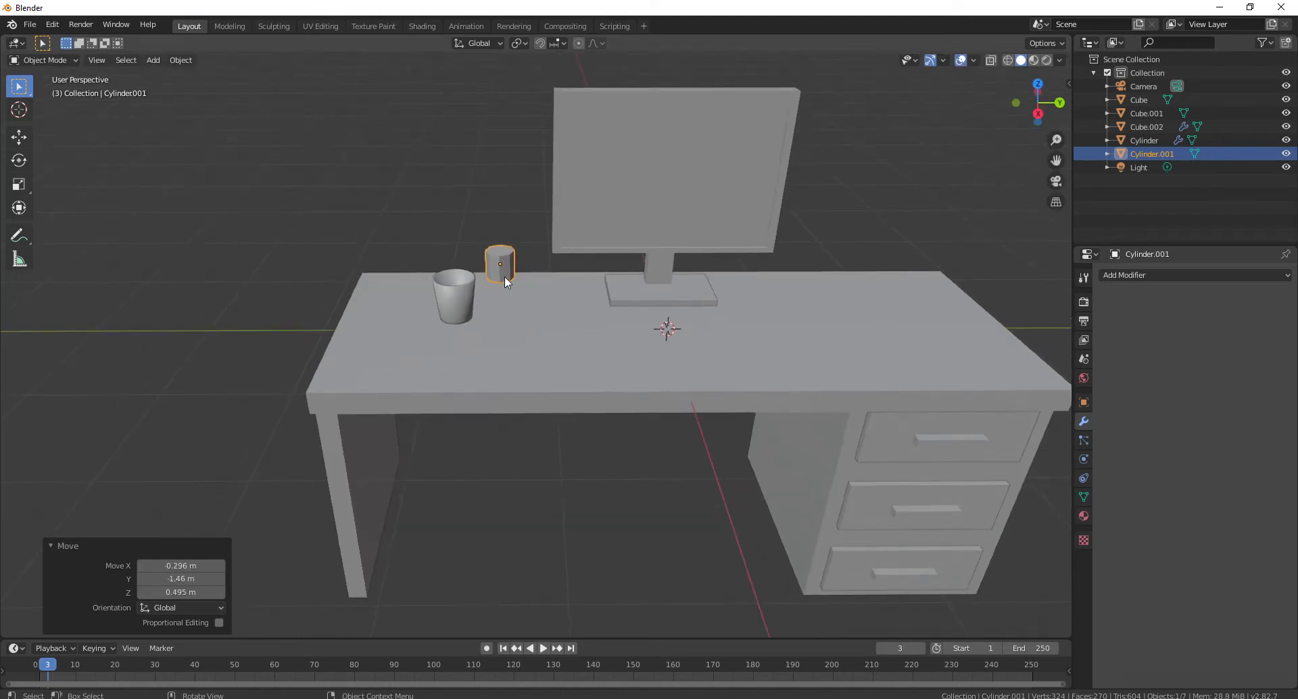
{"action": "key", "text": "g"}
{"action": "left_click", "coordinate": [501, 222]}
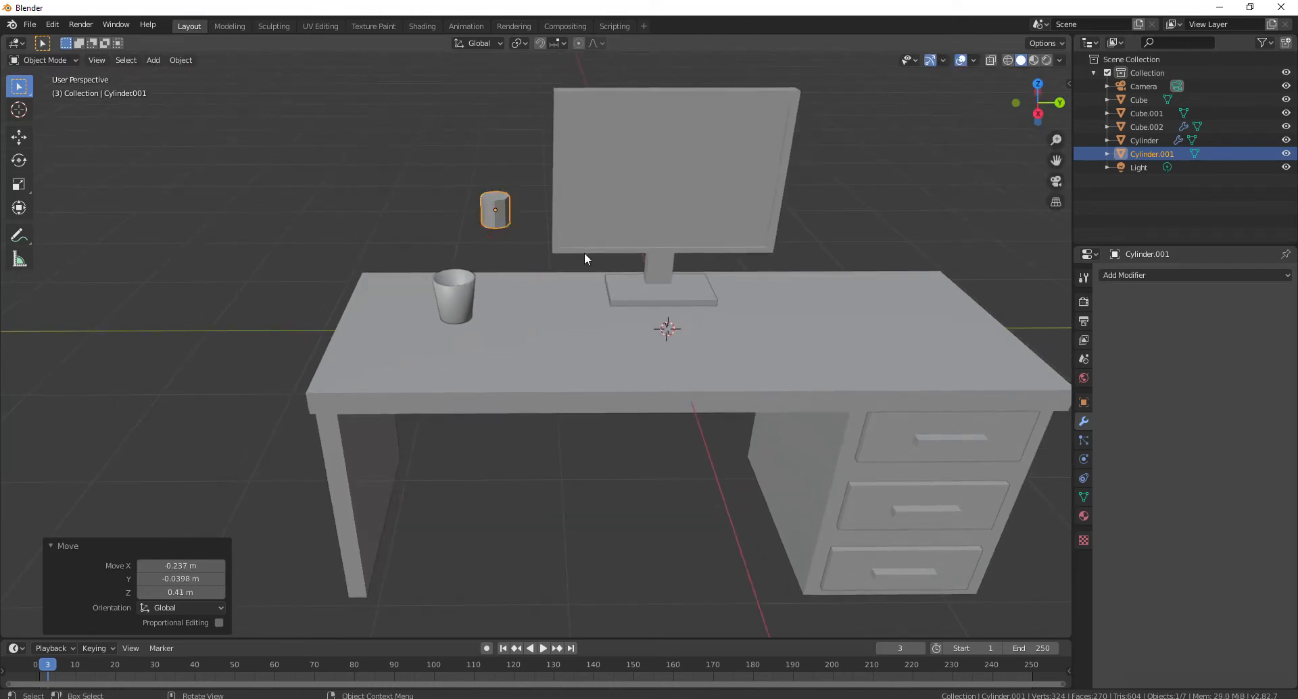
- Scale the eight-sided cylinder up by about 4.19 and stretch it about 6.5 times along Z
{"action": "key", "text": "s"}
{"action": "left_click", "coordinate": [869, 421]}
{"action": "scroll", "coordinate": [602, 339], "scroll_direction": "down", "scroll_amount": 4}
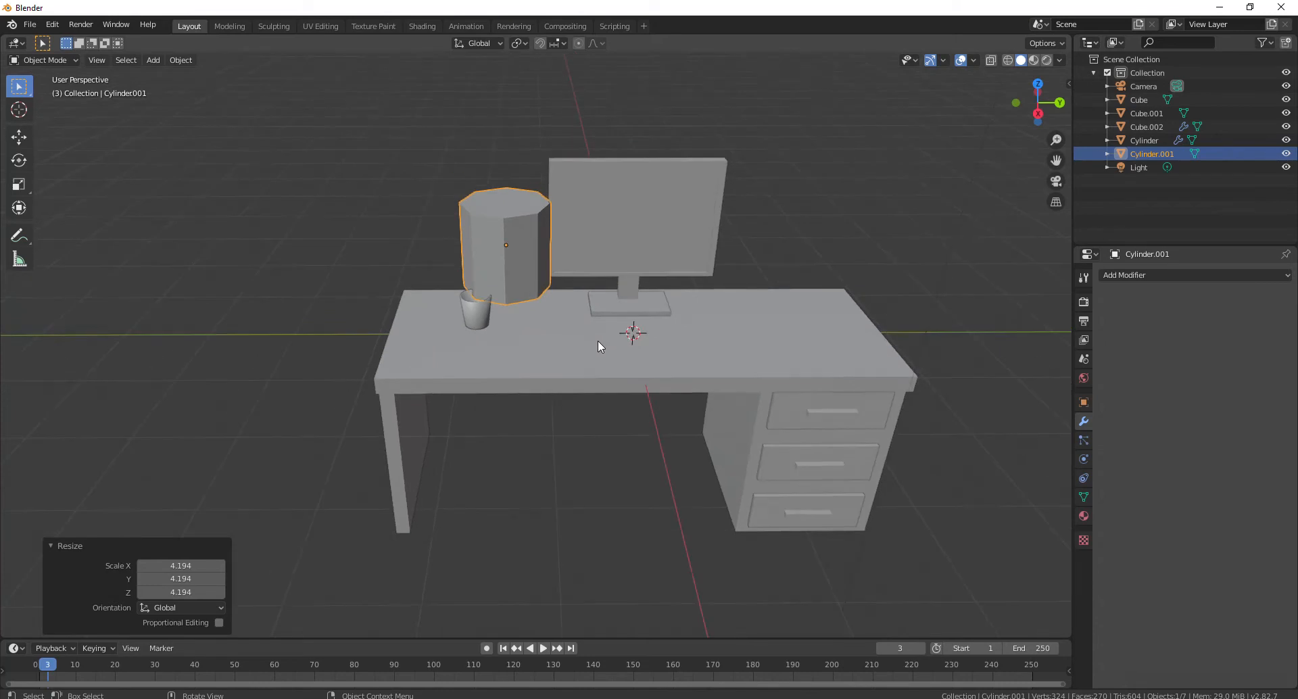
{"action": "key", "text": "s"}
{"action": "key", "text": "z"}
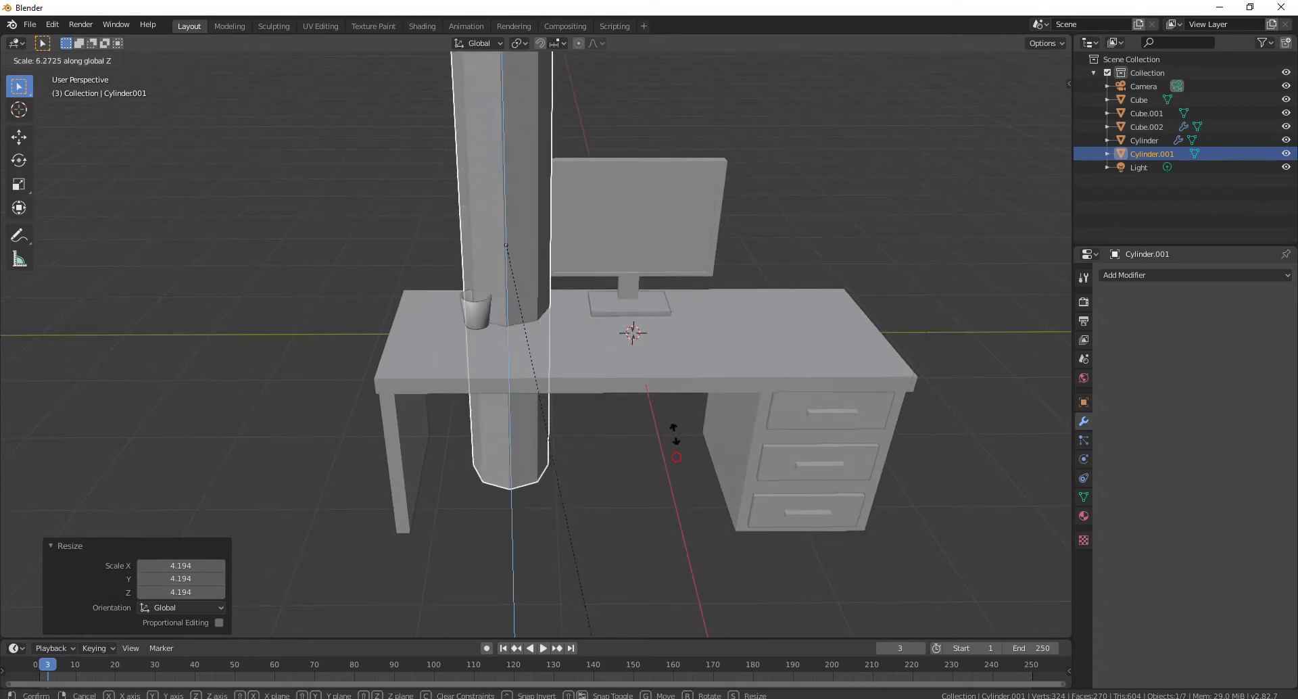
{"action": "left_click", "coordinate": [676, 438]}
- Rotate the long cylinder 90° about X so it lies horizontally, and scale it to about 0.532
{"action": "scroll", "coordinate": [609, 249], "scroll_direction": "down", "scroll_amount": 3}
{"action": "middle_click_drag", "start_coordinate": [590, 180], "coordinate": [638, 291], "text": "shift"}
{"action": "scroll", "coordinate": [638, 290], "scroll_direction": "up", "scroll_amount": 1}
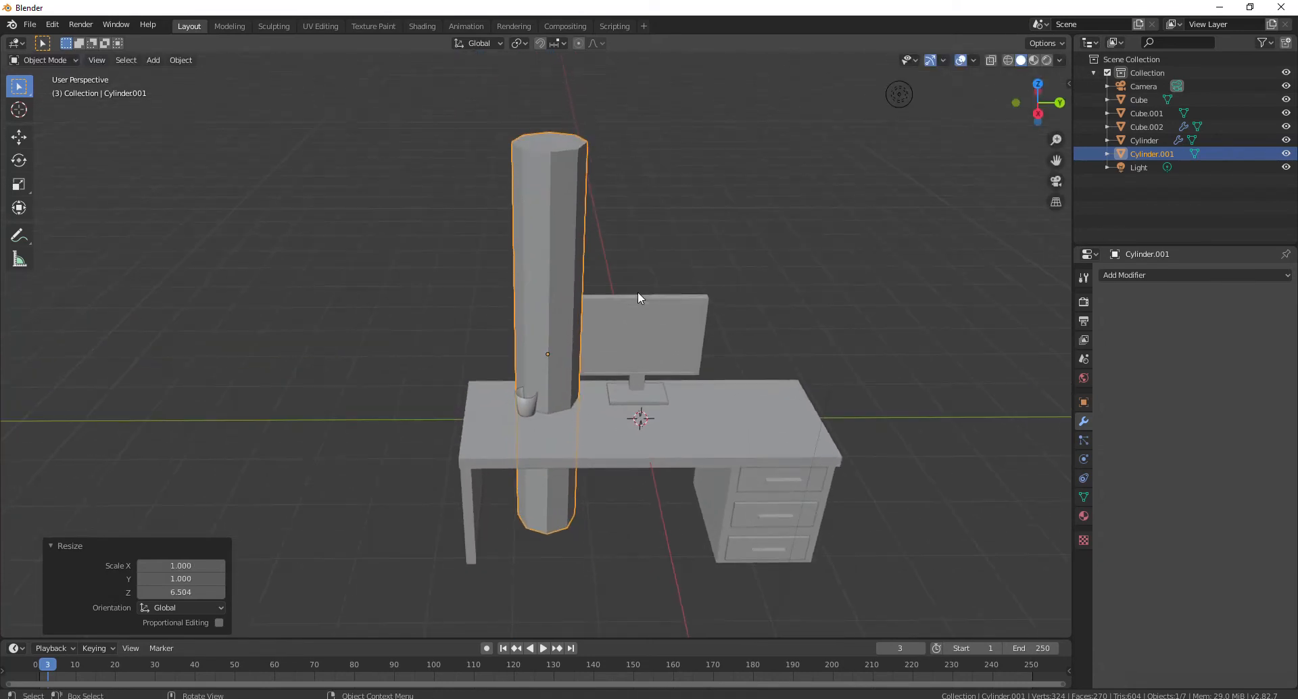
{"action": "type", "text": "rx90"}
{"action": "left_click", "coordinate": [691, 255]}
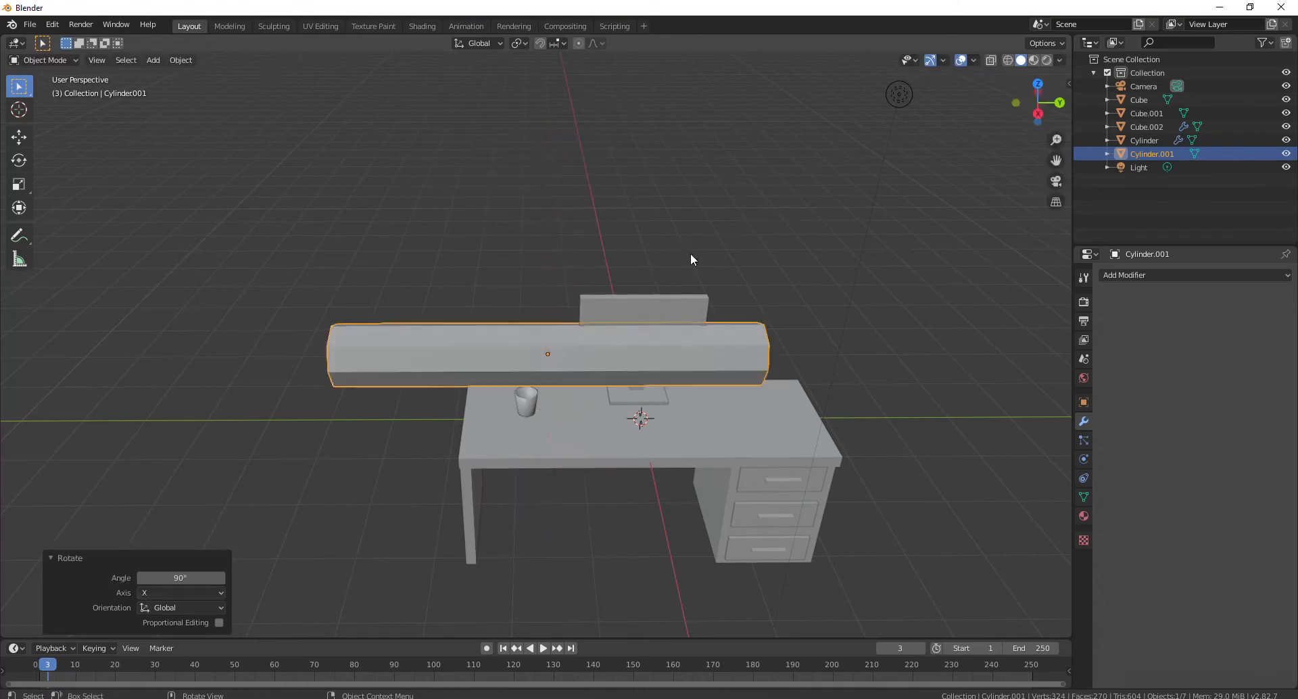
{"action": "key", "text": "s"}
{"action": "left_click", "coordinate": [710, 377]}
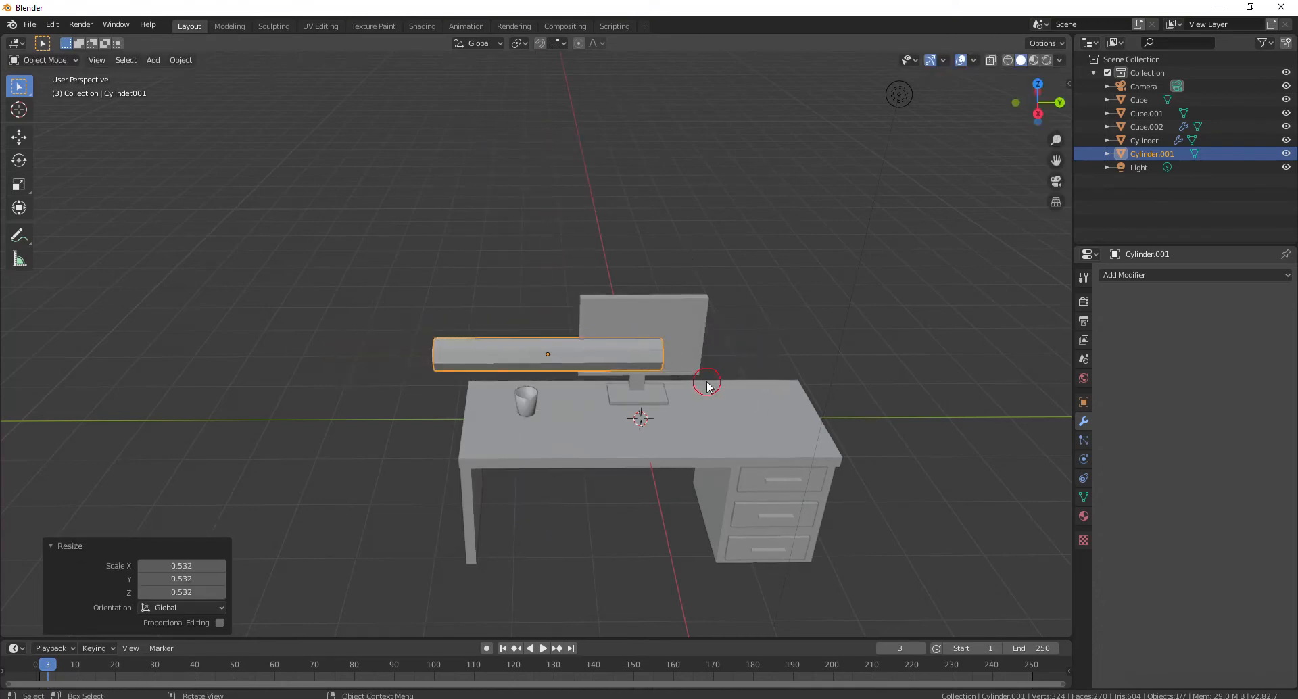
- Stretch the horizontal cylinder about 2.54 times along Y into a long, thin pencil body
{"action": "middle_click_drag", "start_coordinate": [706, 389], "coordinate": [595, 365]}
{"action": "key", "text": "s"}
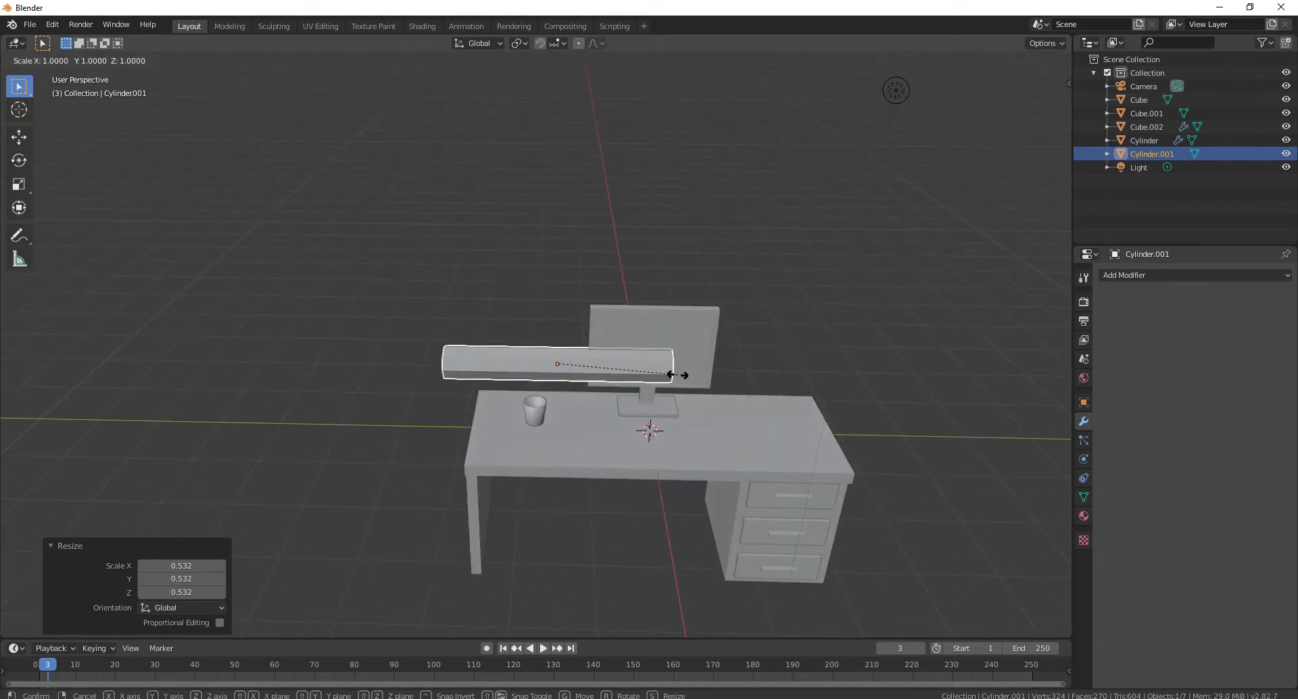
{"action": "key", "text": "y"}
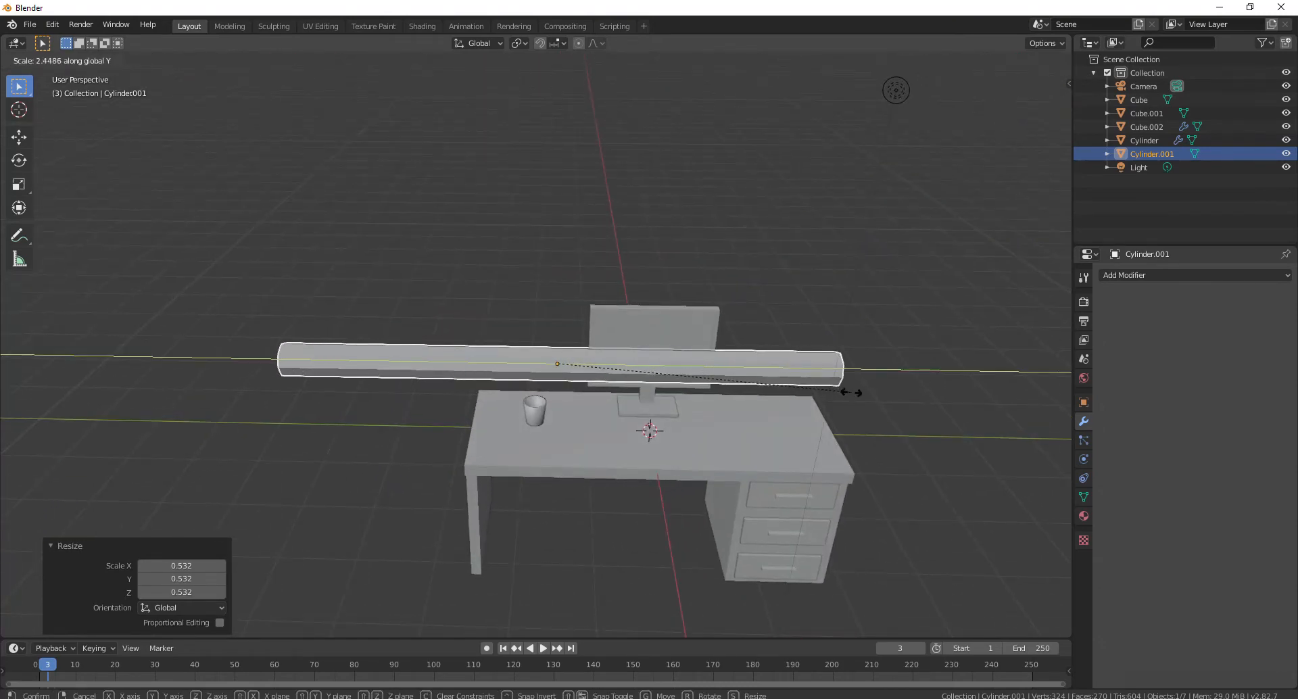
{"action": "left_click", "coordinate": [862, 392]}
- In Edit Mode, extrude the pencil body's end face on the cup side outward by about 0.83 m
{"action": "middle_click_drag", "start_coordinate": [528, 391], "coordinate": [741, 384], "text": "shift"}
{"action": "scroll", "coordinate": [485, 353], "scroll_direction": "up", "scroll_amount": 4}
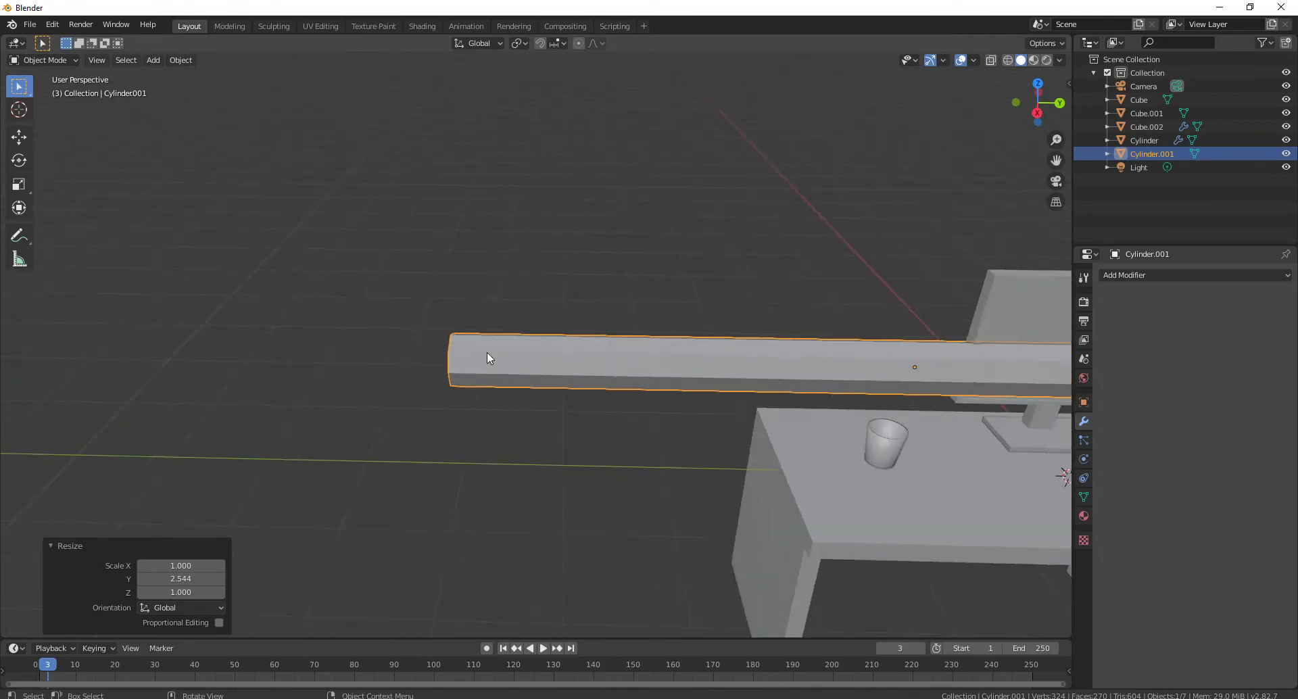
{"action": "middle_click_drag", "start_coordinate": [443, 475], "coordinate": [521, 465]}
{"action": "scroll", "coordinate": [521, 465], "scroll_direction": "down", "scroll_amount": 4}
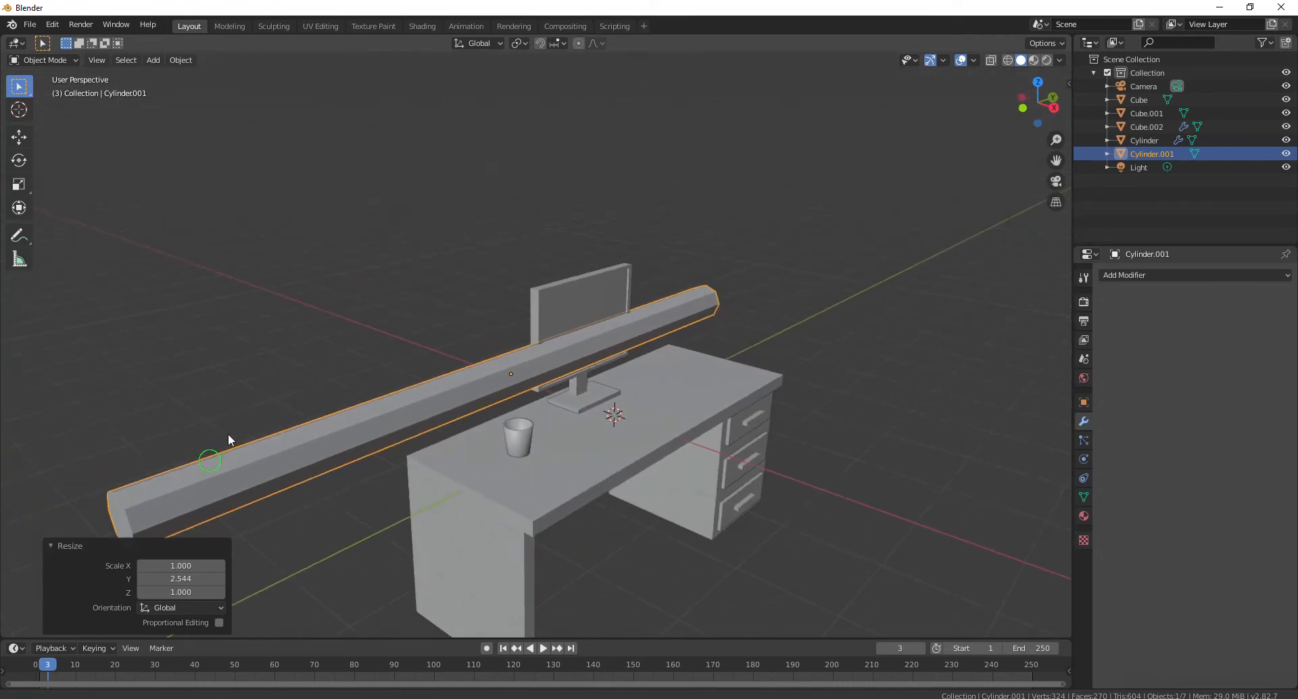
{"action": "middle_click_drag", "start_coordinate": [228, 433], "coordinate": [795, 234], "text": "shift"}
{"action": "key", "text": "Tab"}
{"action": "left_click", "coordinate": [475, 403]}
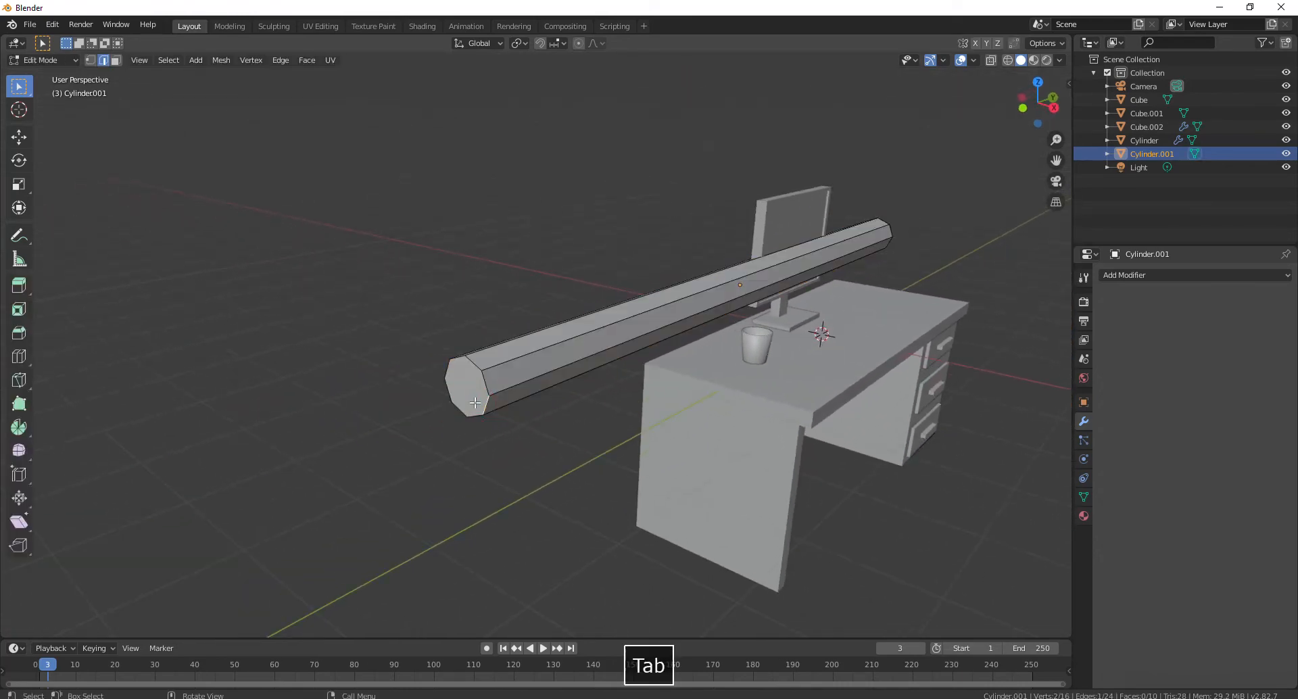
{"action": "key", "text": "3"}
{"action": "left_click", "coordinate": [476, 403]}
{"action": "middle_click_drag", "start_coordinate": [472, 404], "coordinate": [406, 403]}
{"action": "middle_click_drag", "start_coordinate": [433, 412], "coordinate": [433, 337], "text": "shift"}
{"action": "scroll", "coordinate": [717, 334], "scroll_direction": "up", "scroll_amount": 3}
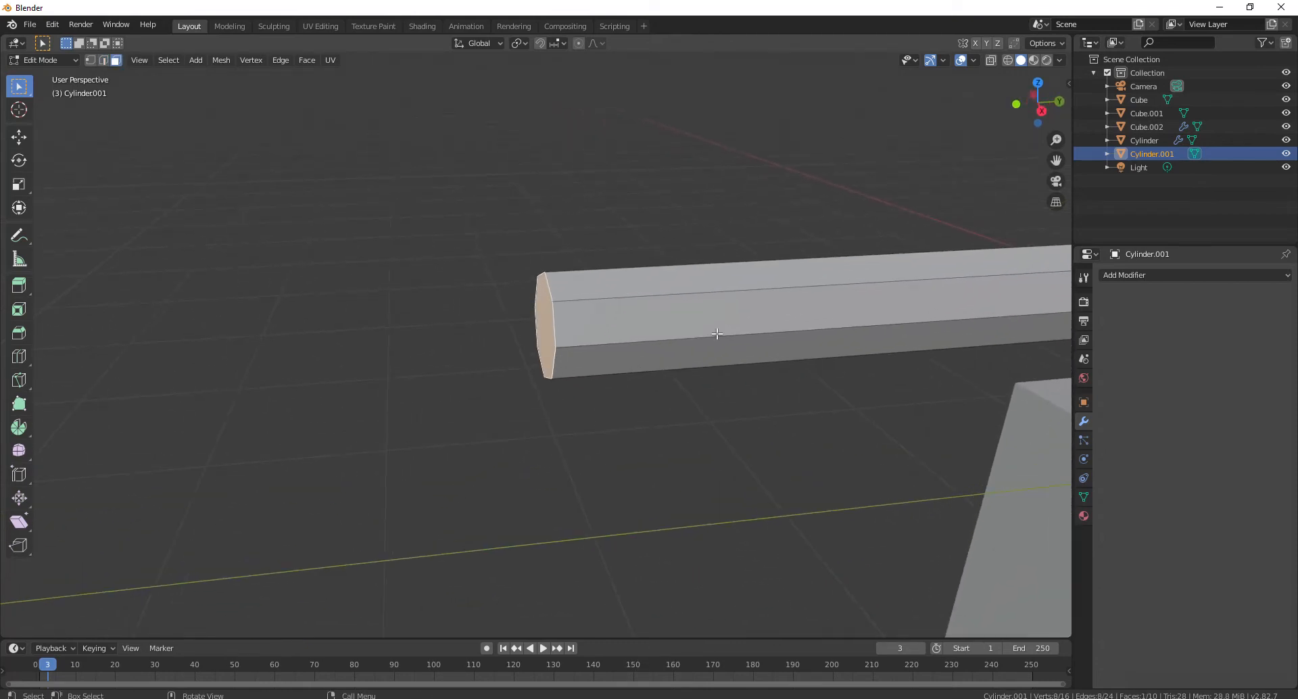
{"action": "key", "text": "e"}
{"action": "left_click", "coordinate": [545, 339]}
- Scale the extruded end face to about 0.108 to taper the pencil into a point
{"action": "mouse_move", "coordinate": [545, 339]}
{"action": "middle_mouse_down"}
{"action": "mouse_move", "coordinate": [544, 401]}
{"action": "mouse_move", "coordinate": [574, 394]}
{"action": "middle_mouse_up"}
{"action": "scroll", "coordinate": [574, 394], "scroll_direction": "down", "scroll_amount": 4}
{"action": "key", "text": "s"}
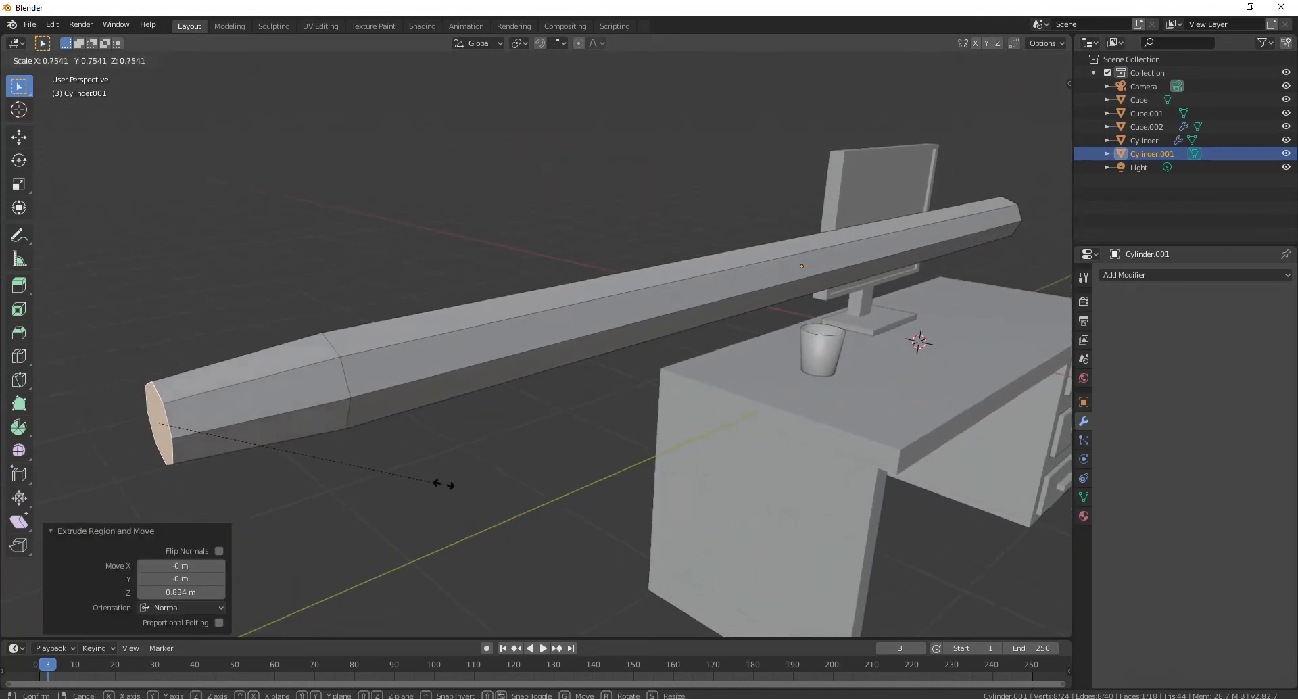
{"action": "left_click", "coordinate": [202, 424]}
- Move the small tip face about -0.35 m along Y to lengthen the pencil's point
{"action": "middle_click_drag", "start_coordinate": [493, 456], "coordinate": [443, 442]}
{"action": "scroll", "coordinate": [508, 439], "scroll_direction": "down", "scroll_amount": 2}
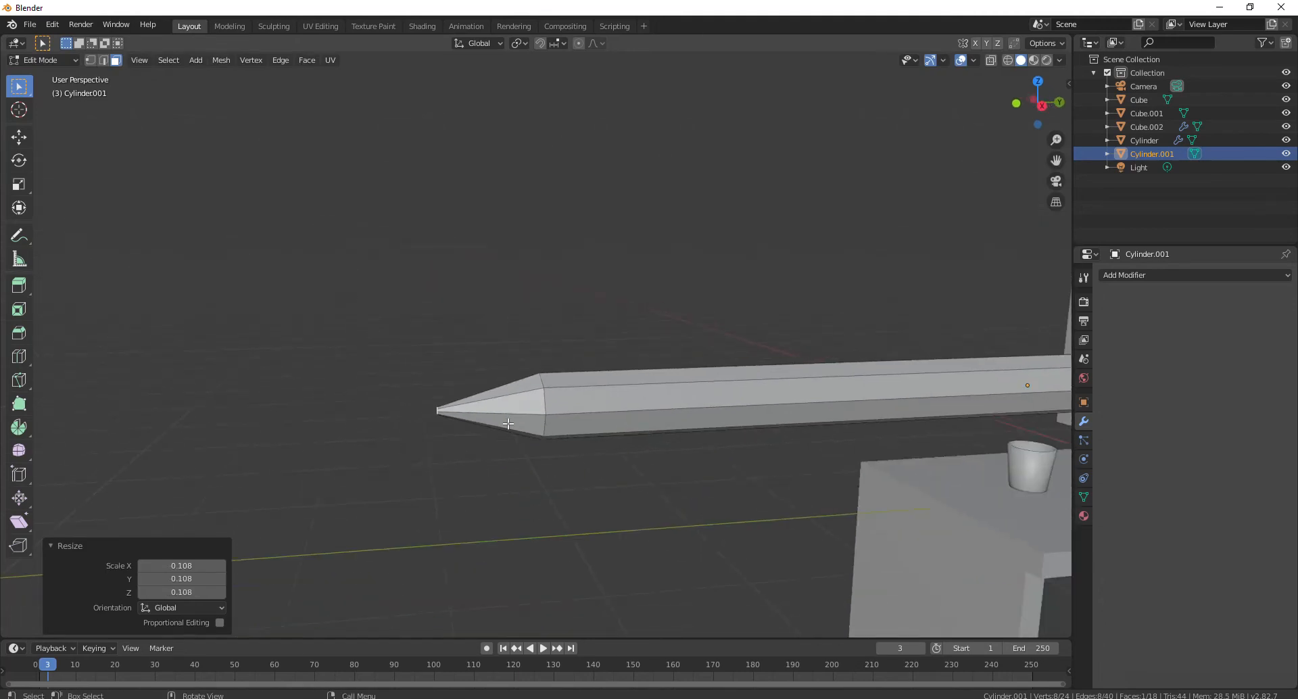
{"action": "key", "text": "g"}
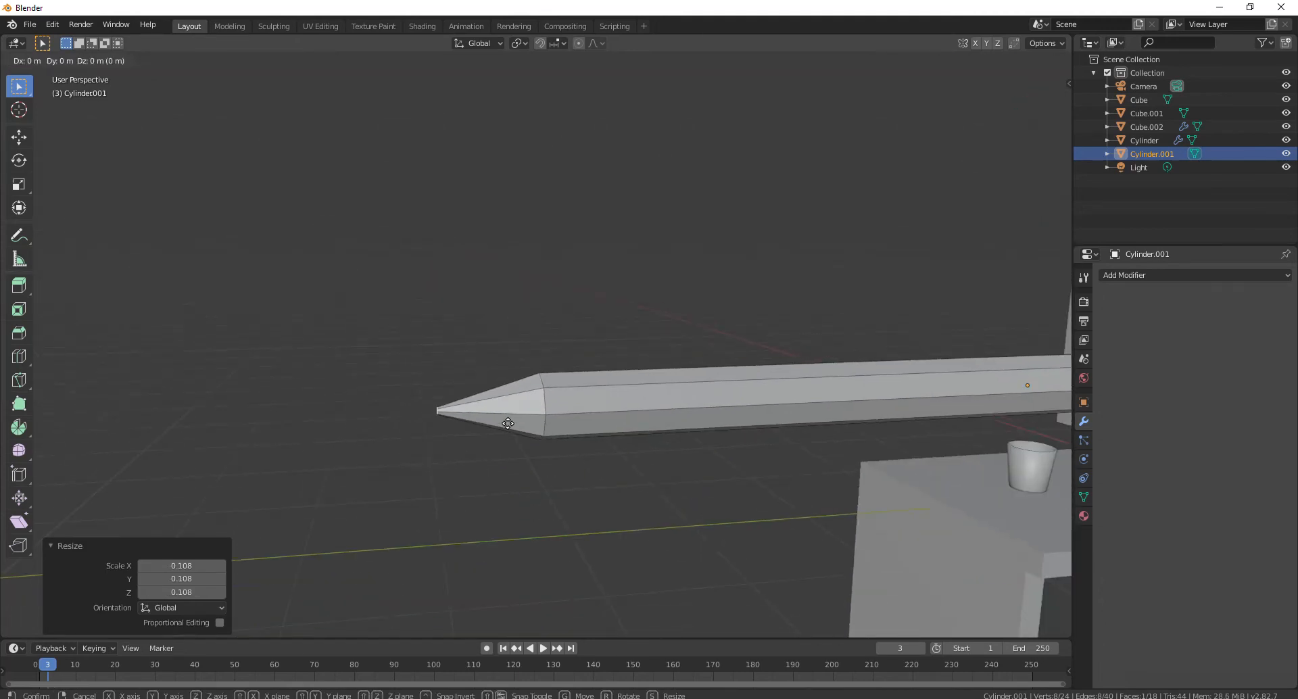
{"action": "key", "text": "y"}
{"action": "left_click", "coordinate": [466, 416]}
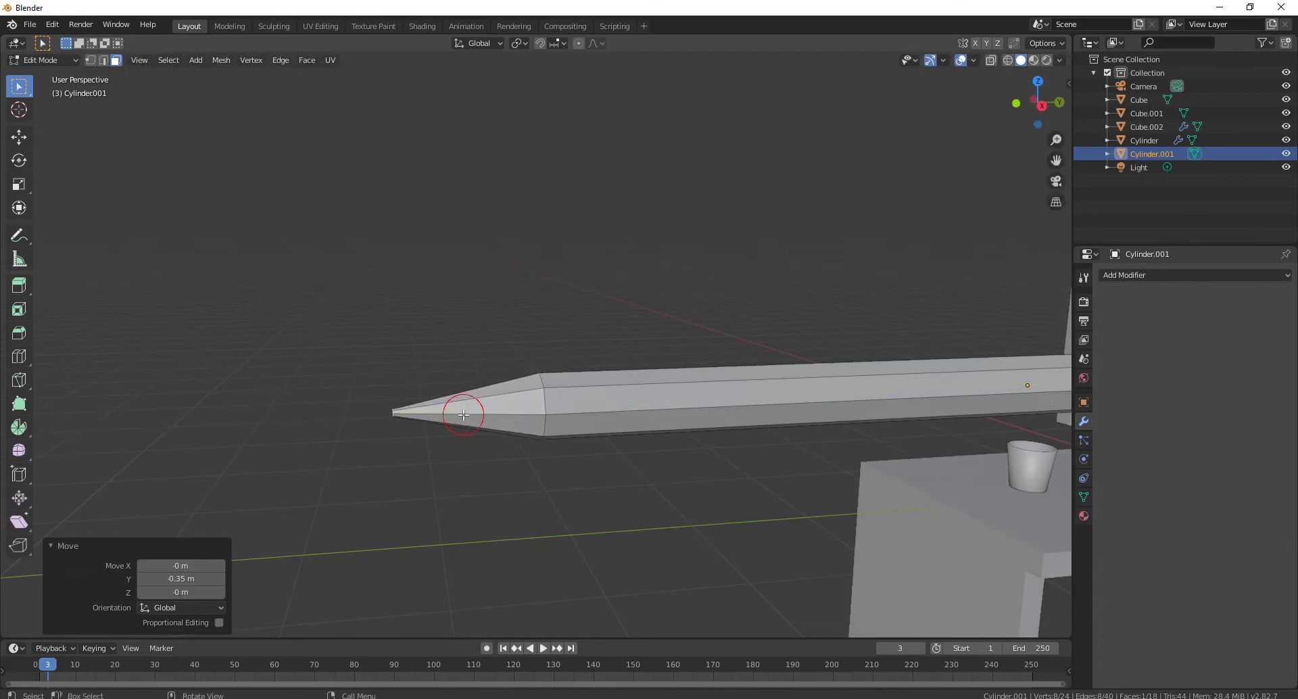
- Add one loop cut around the pencil's tapered section, slid toward the body with a factor of about 0.218
{"action": "scroll", "coordinate": [464, 415], "scroll_direction": "down", "scroll_amount": 3}
{"action": "scroll", "coordinate": [465, 414], "scroll_direction": "up", "scroll_amount": 4}
{"action": "key", "text": "ctrl+r"}
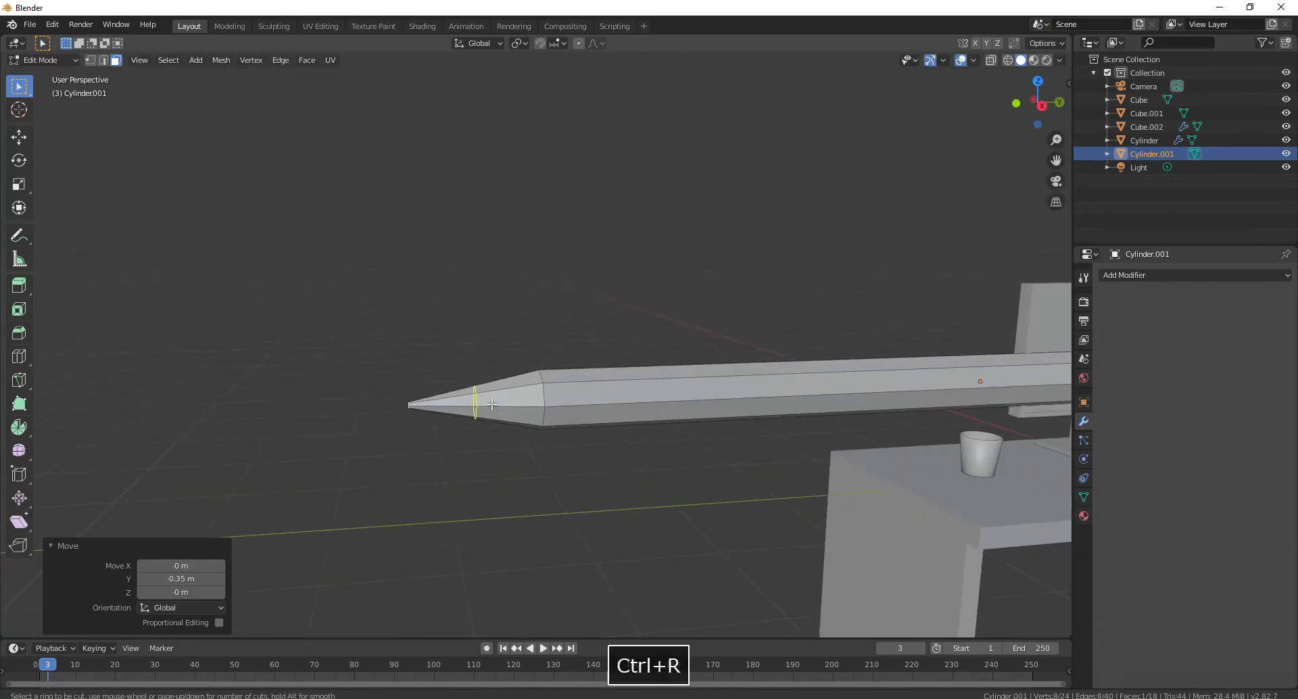
{"action": "left_click", "coordinate": [492, 403]}
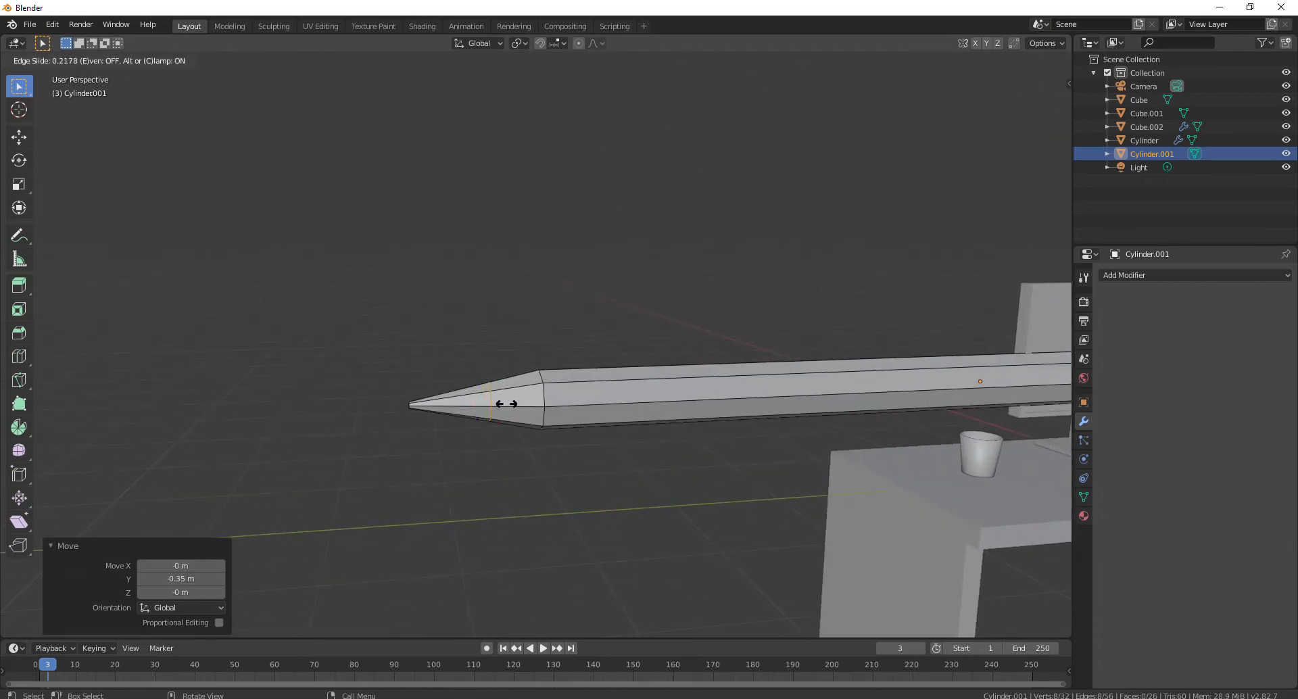
{"action": "left_click", "coordinate": [506, 404]}
{"action": "scroll", "coordinate": [507, 404], "scroll_direction": "up", "scroll_amount": 2}
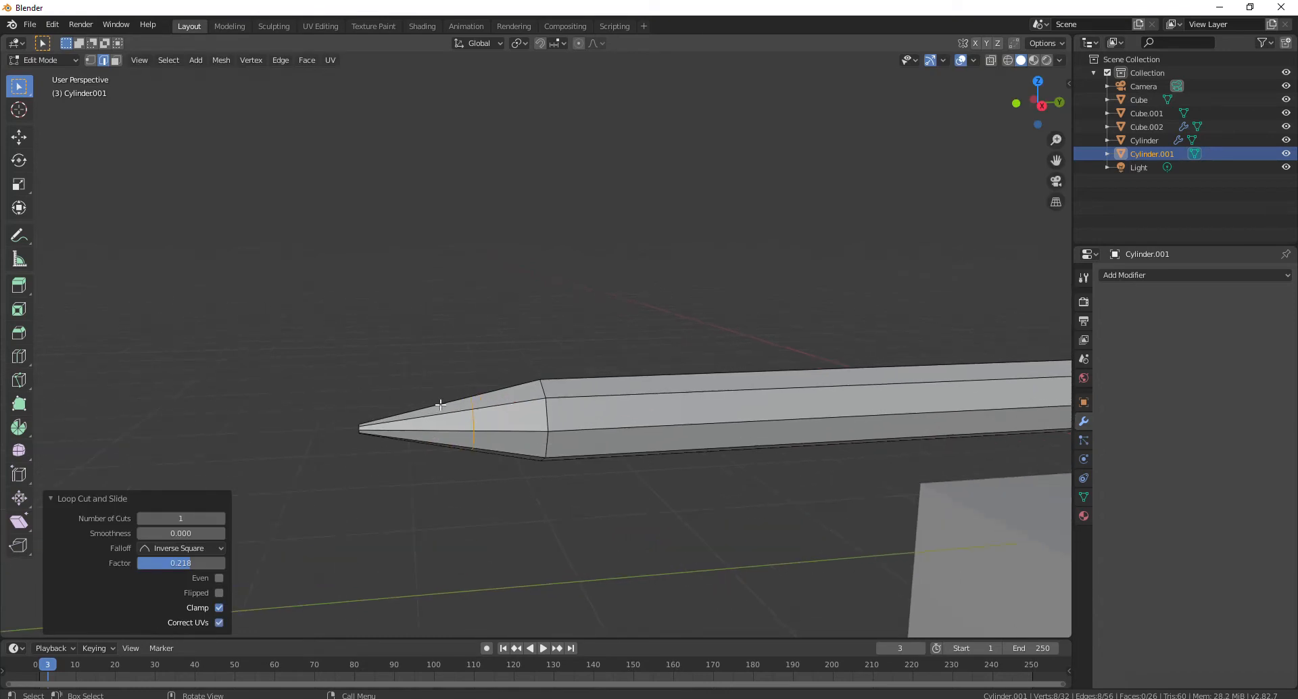
{"action": "left_click", "coordinate": [451, 322]}
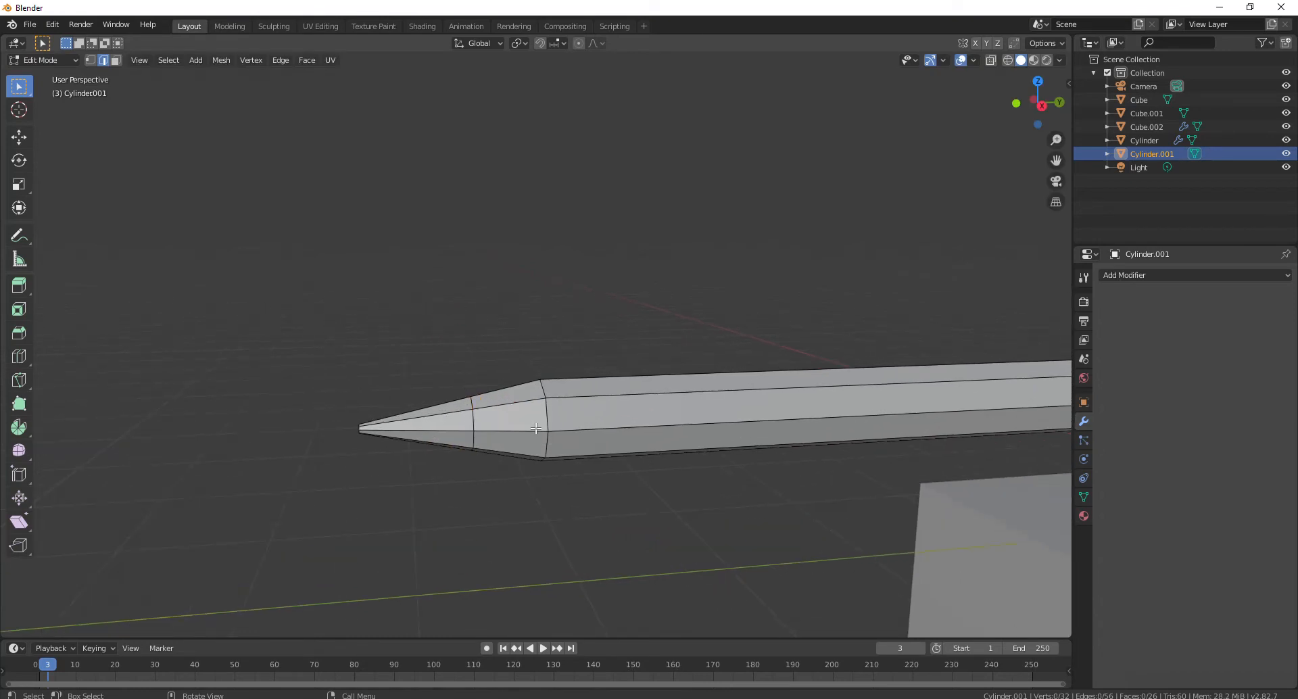
- Extrude the pencil's flat end face in place and scale it to a little over half size, forming an inner face
{"action": "key", "text": "Tab"}
{"action": "middle_click_drag", "start_coordinate": [536, 428], "coordinate": [685, 397]}
{"action": "key", "text": "Tab"}
{"action": "scroll", "coordinate": [565, 431], "scroll_direction": "down", "scroll_amount": 8}
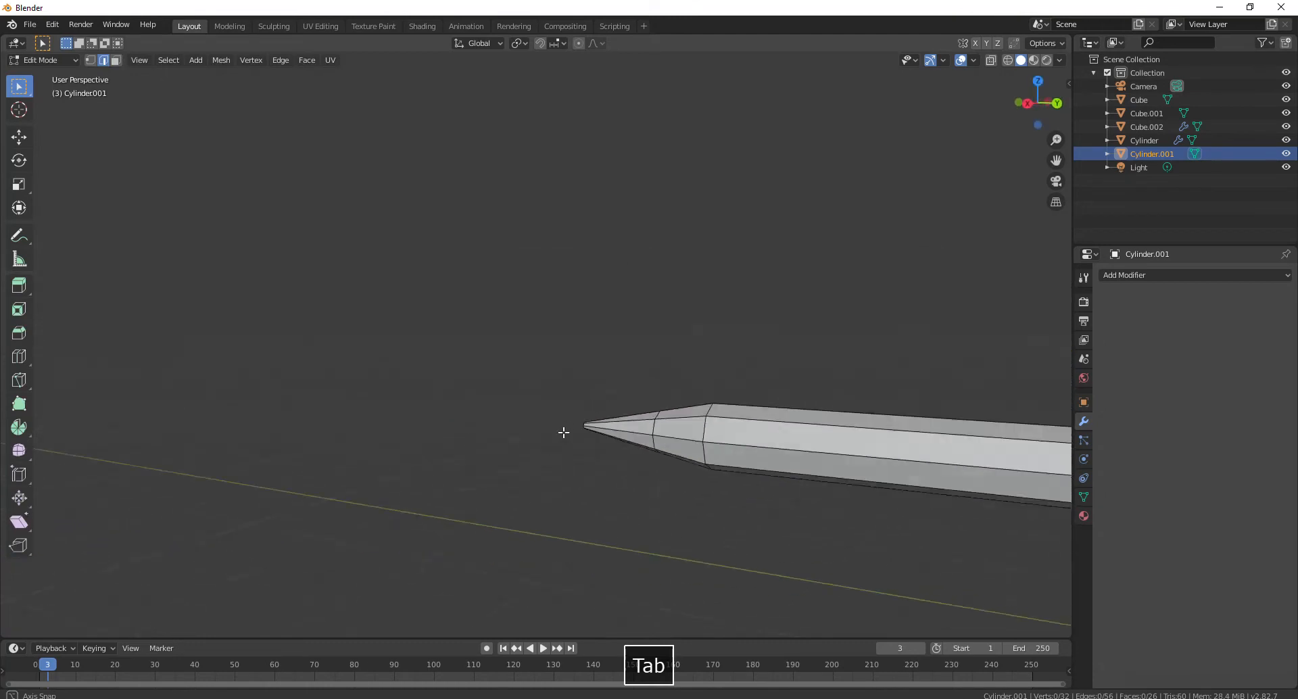
{"action": "middle_click_drag", "start_coordinate": [643, 293], "coordinate": [394, 351]}
{"action": "scroll", "coordinate": [395, 351], "scroll_direction": "up", "scroll_amount": 6}
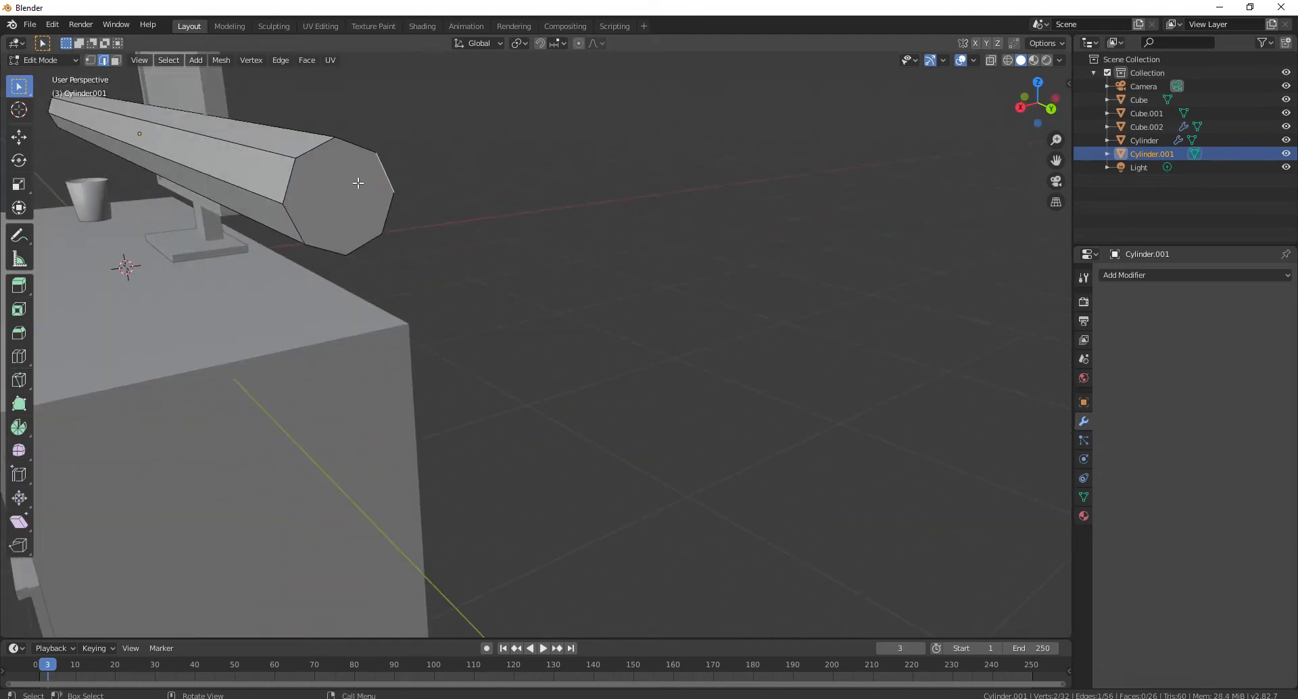
{"action": "key", "text": "3"}
{"action": "left_click", "coordinate": [359, 183]}
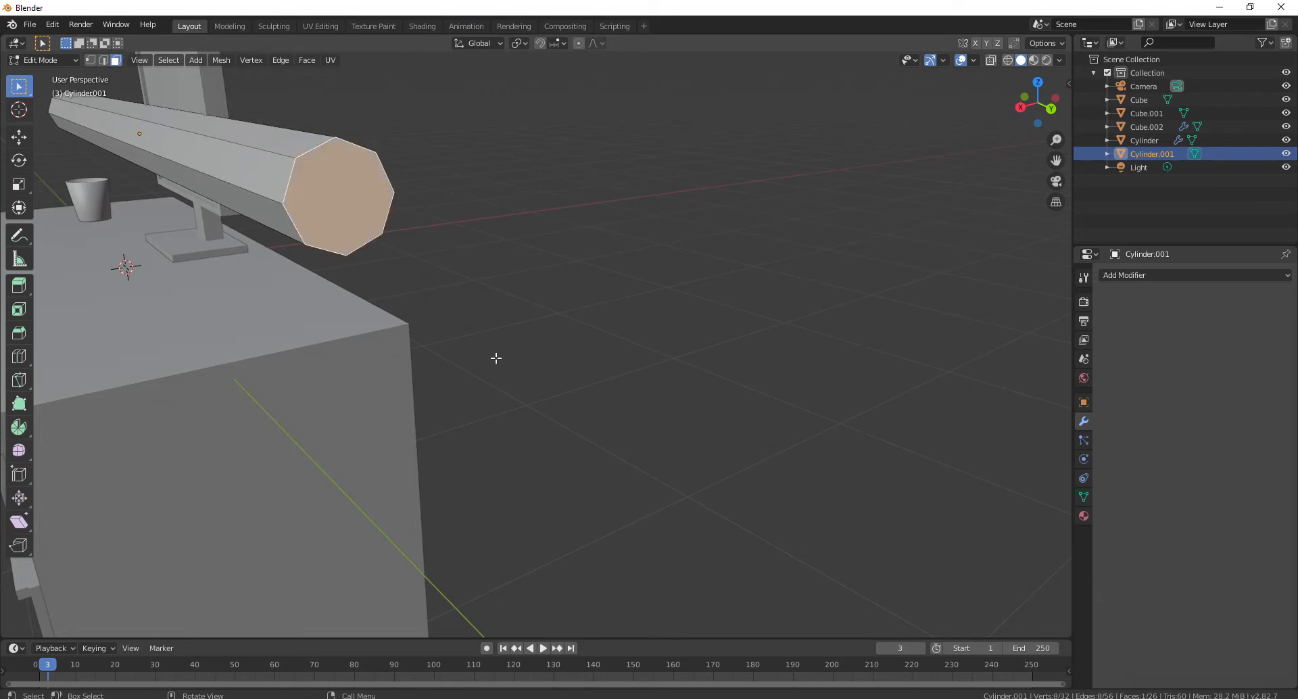
{"action": "key", "text": "e"}
{"action": "right_click", "coordinate": [616, 439]}
{"action": "key", "text": "s"}
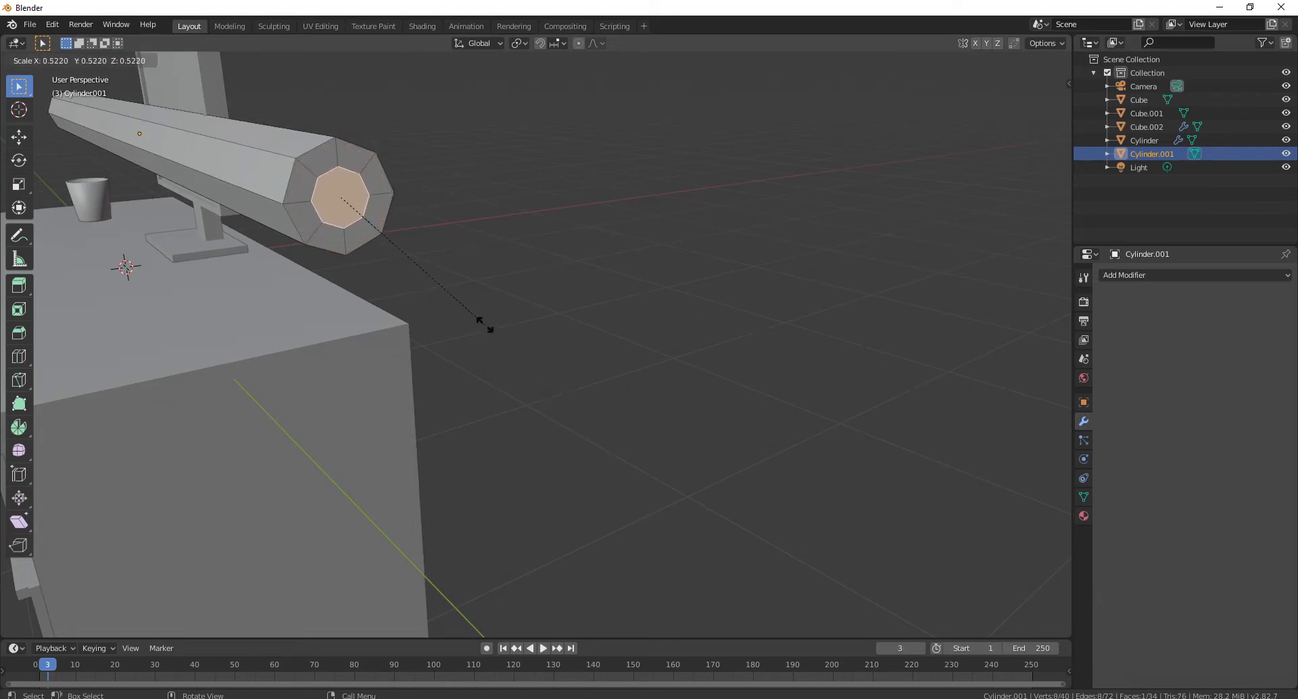
{"action": "left_click", "coordinate": [504, 341]}
{"action": "left_click", "coordinate": [571, 329]}
{"action": "scroll", "coordinate": [571, 330], "scroll_direction": "down", "scroll_amount": 6}
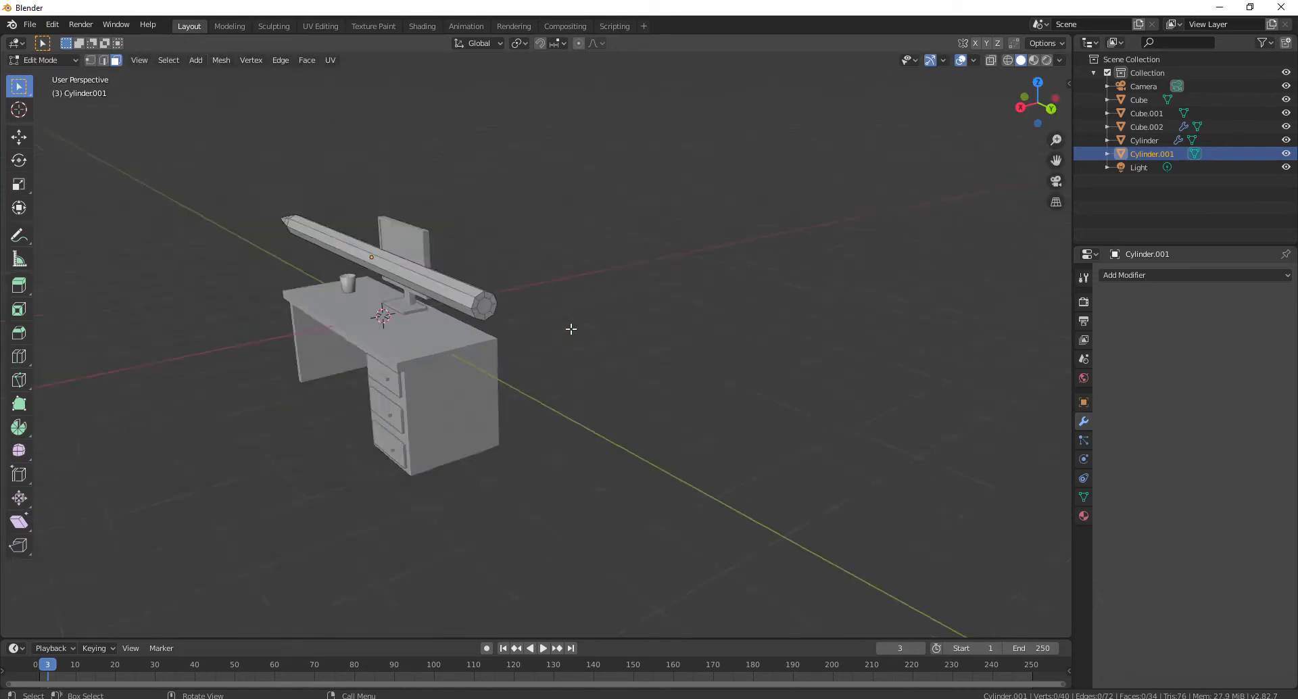
- Return to Object Mode and scale the whole pencil down to about 0.092
{"action": "scroll", "coordinate": [572, 329], "scroll_direction": "down", "scroll_amount": 2}
{"action": "middle_click_drag", "start_coordinate": [465, 305], "coordinate": [501, 323]}
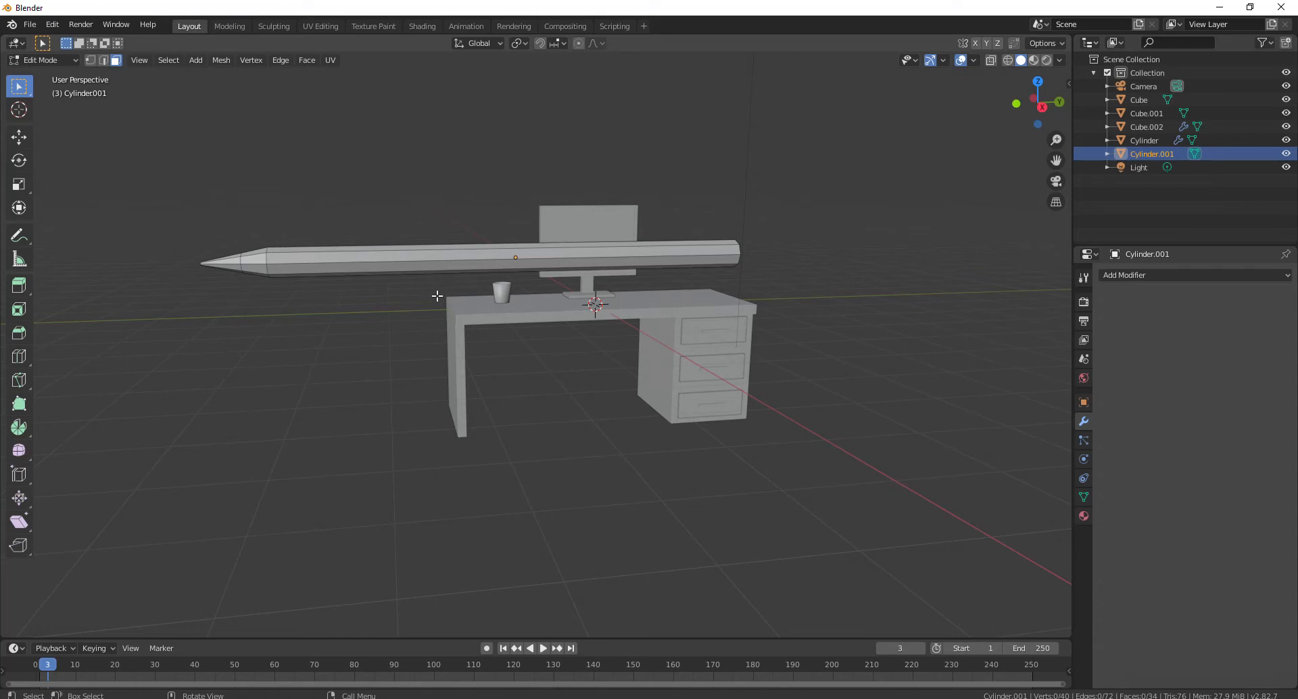
{"action": "key", "text": "Tab"}
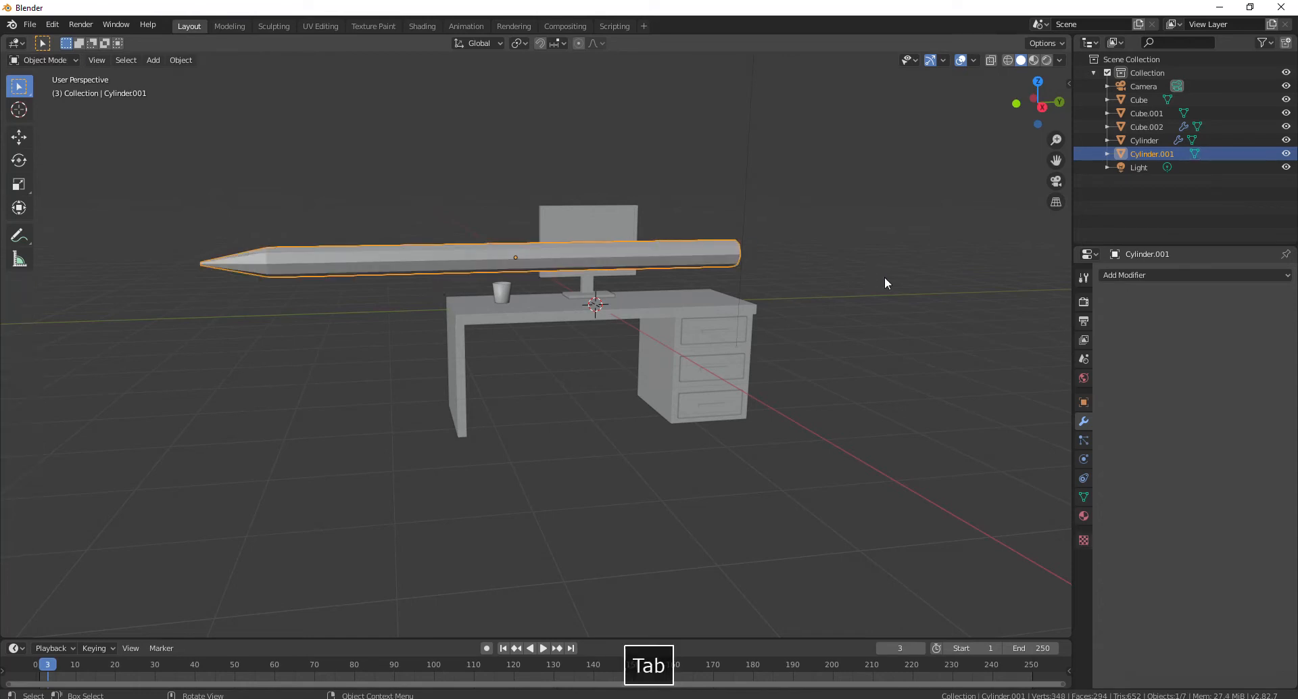
{"action": "key", "text": "s"}
{"action": "left_click", "coordinate": [548, 261]}
- Move the shrunken pencil to the cup's rim, about 0.044 m in X, -0.37 m in Y and -0.523 m in Z
{"action": "key", "text": "KP_Decimal"}
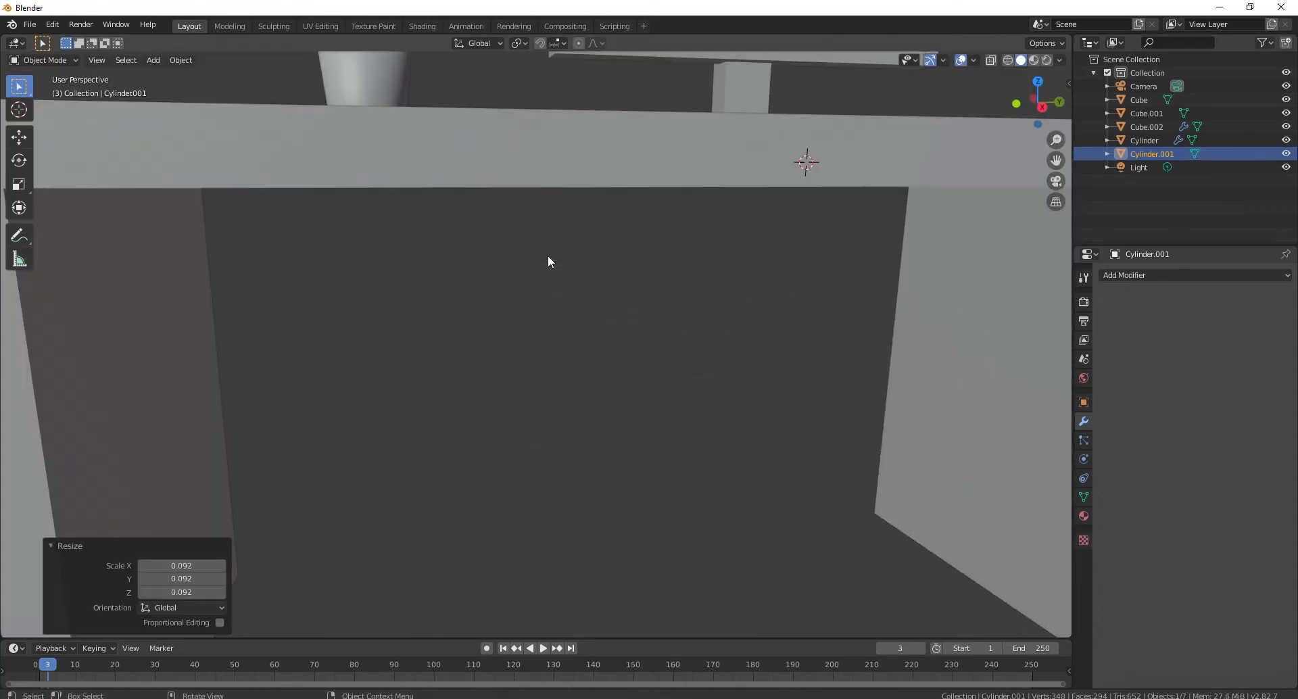
{"action": "scroll", "coordinate": [630, 275], "scroll_direction": "down", "scroll_amount": 8}
{"action": "middle_click_drag", "start_coordinate": [541, 385], "coordinate": [591, 261]}
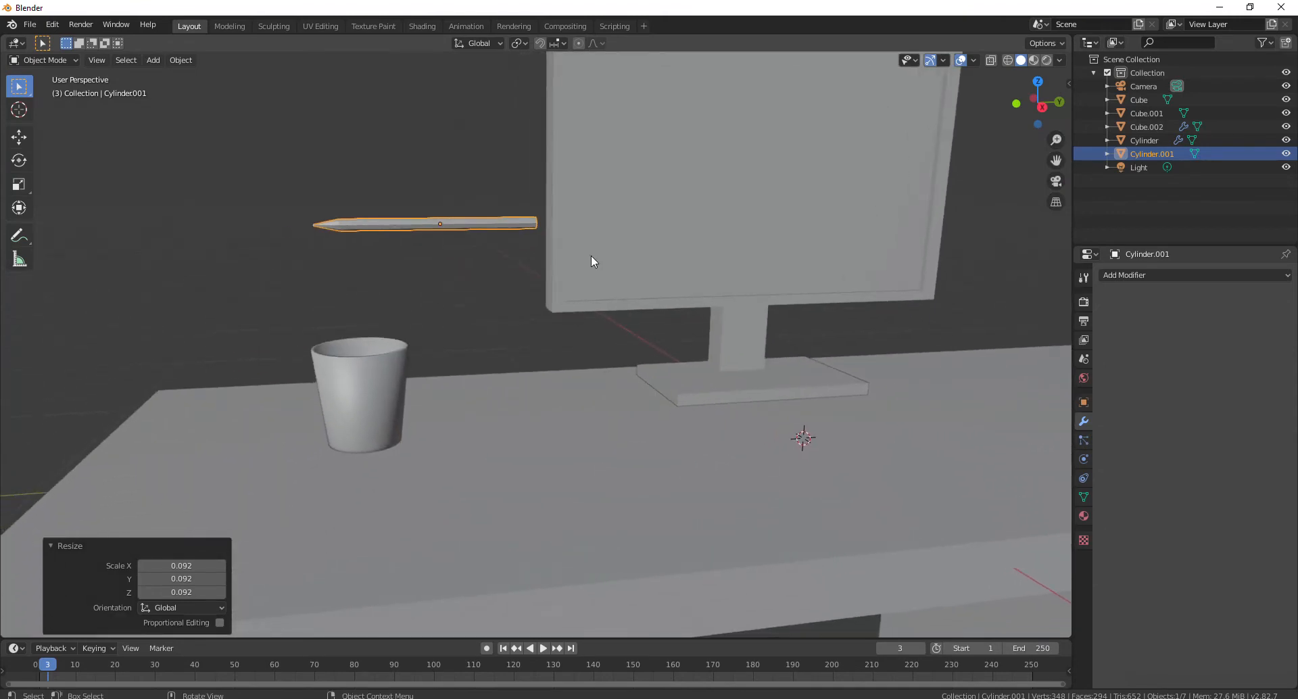
{"action": "key", "text": "g"}
{"action": "left_click", "coordinate": [545, 353]}
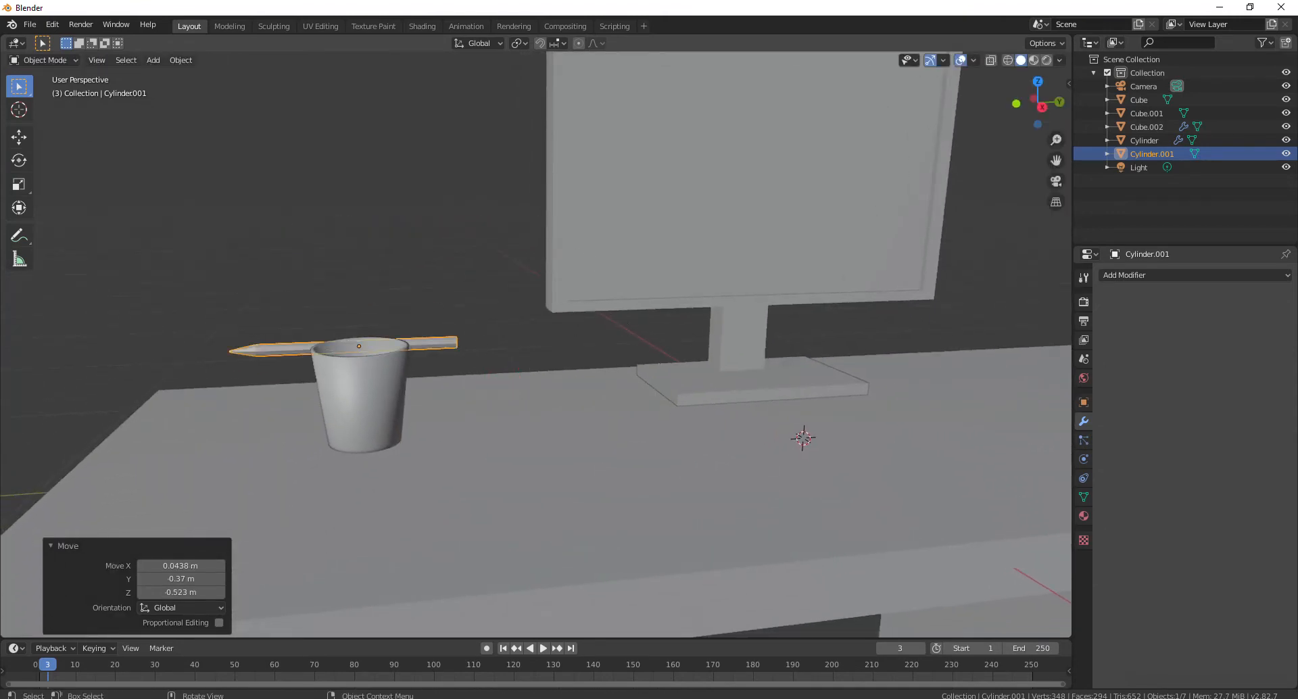
- Rotate the pencil about 104° in the view to stand it point up, and move it over to the cup
{"action": "key", "text": "r"}
{"action": "left_click", "coordinate": [338, 482]}
{"action": "middle_click_drag", "start_coordinate": [338, 481], "coordinate": [424, 476]}
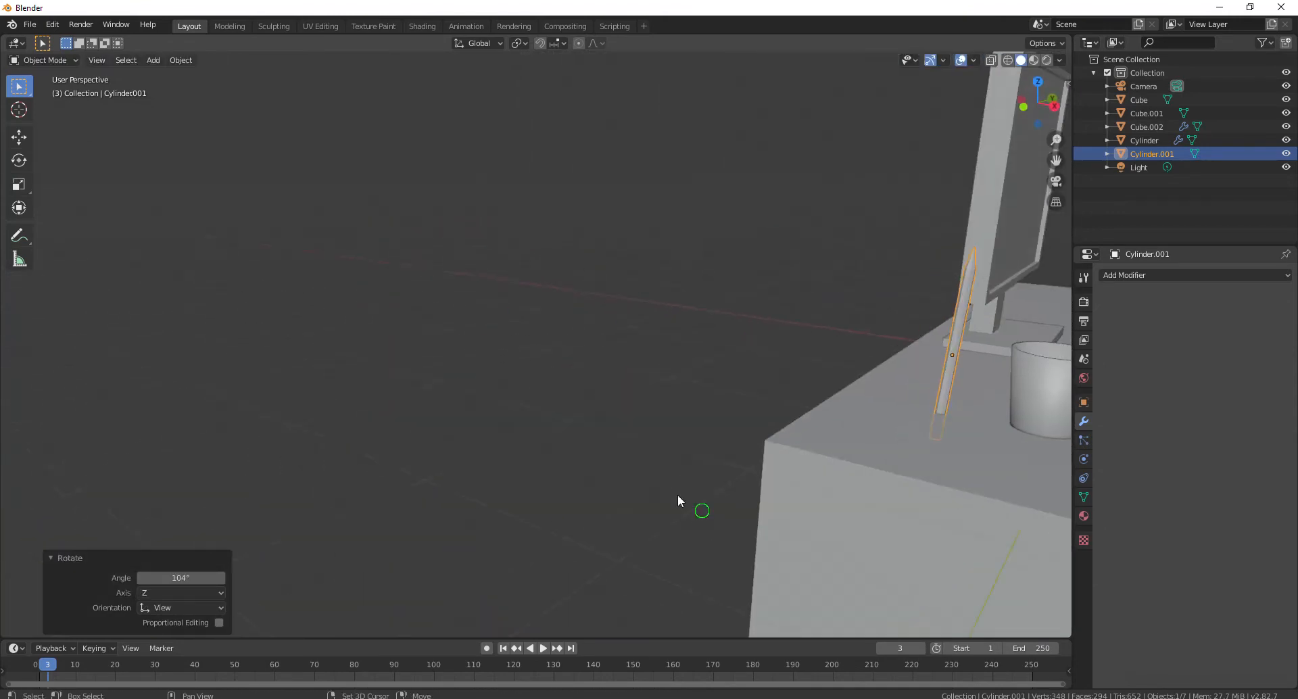
{"action": "mouse_move", "coordinate": [677, 500]}
{"action": "middle_mouse_down"}
{"action": "mouse_move", "coordinate": [409, 521]}
{"action": "mouse_move", "coordinate": [389, 449]}
{"action": "middle_mouse_up"}
{"action": "key", "text": "g"}
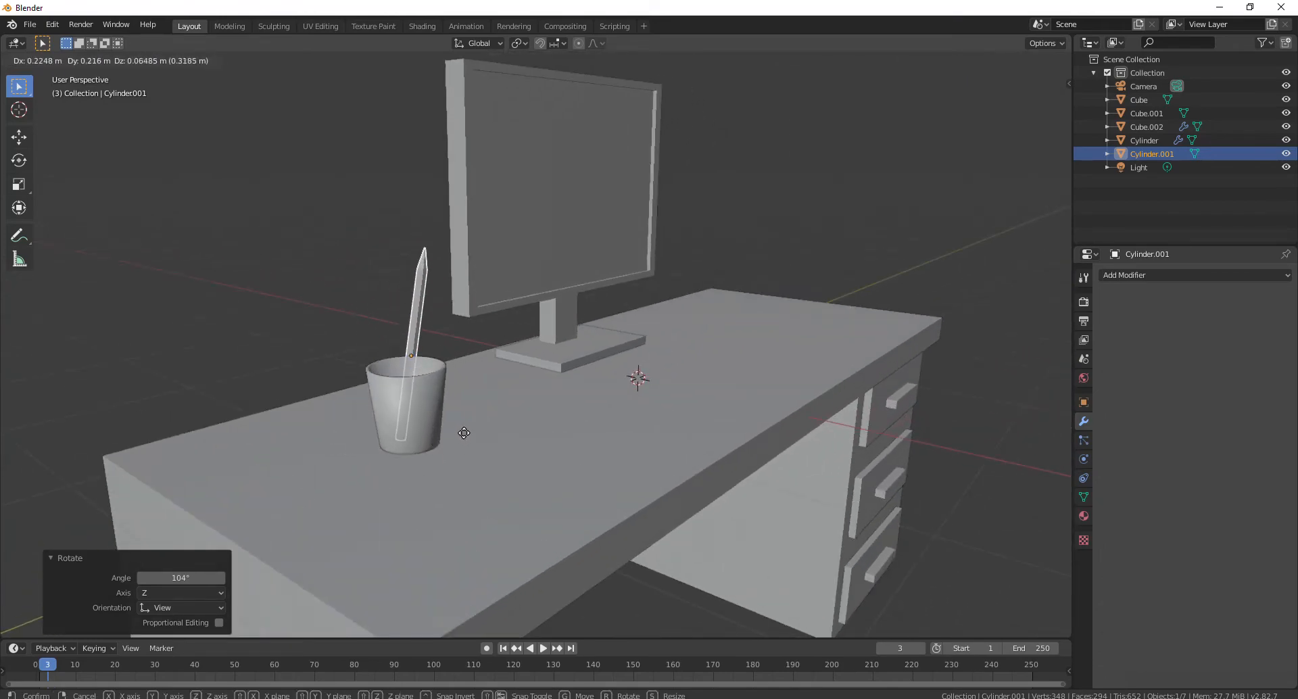
{"action": "left_click", "coordinate": [467, 439]}
- Select the cup and the pencil together and isolate them in Local View
{"action": "mouse_move", "coordinate": [466, 439]}
{"action": "middle_mouse_down"}
{"action": "mouse_move", "coordinate": [543, 384]}
{"action": "mouse_move", "coordinate": [446, 308]}
{"action": "middle_mouse_up"}
{"action": "scroll", "coordinate": [504, 384], "scroll_direction": "up", "scroll_amount": 3}
{"action": "left_click", "coordinate": [447, 308]}
{"action": "left_click", "coordinate": [465, 245], "text": "shift"}
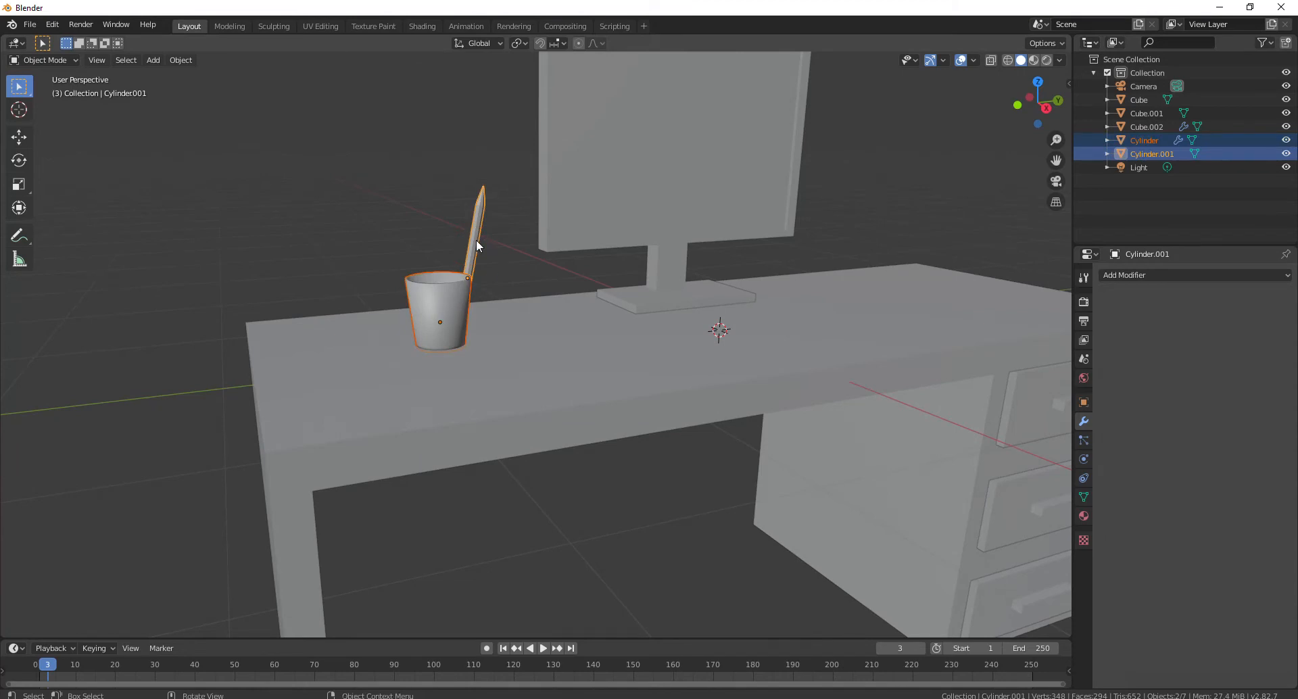
{"action": "key", "text": "KP_Divide"}
{"action": "mouse_move", "coordinate": [422, 269]}
{"action": "middle_mouse_down"}
{"action": "mouse_move", "coordinate": [594, 387]}
{"action": "mouse_move", "coordinate": [632, 356]}
{"action": "middle_mouse_up"}
{"action": "key", "text": "g"}
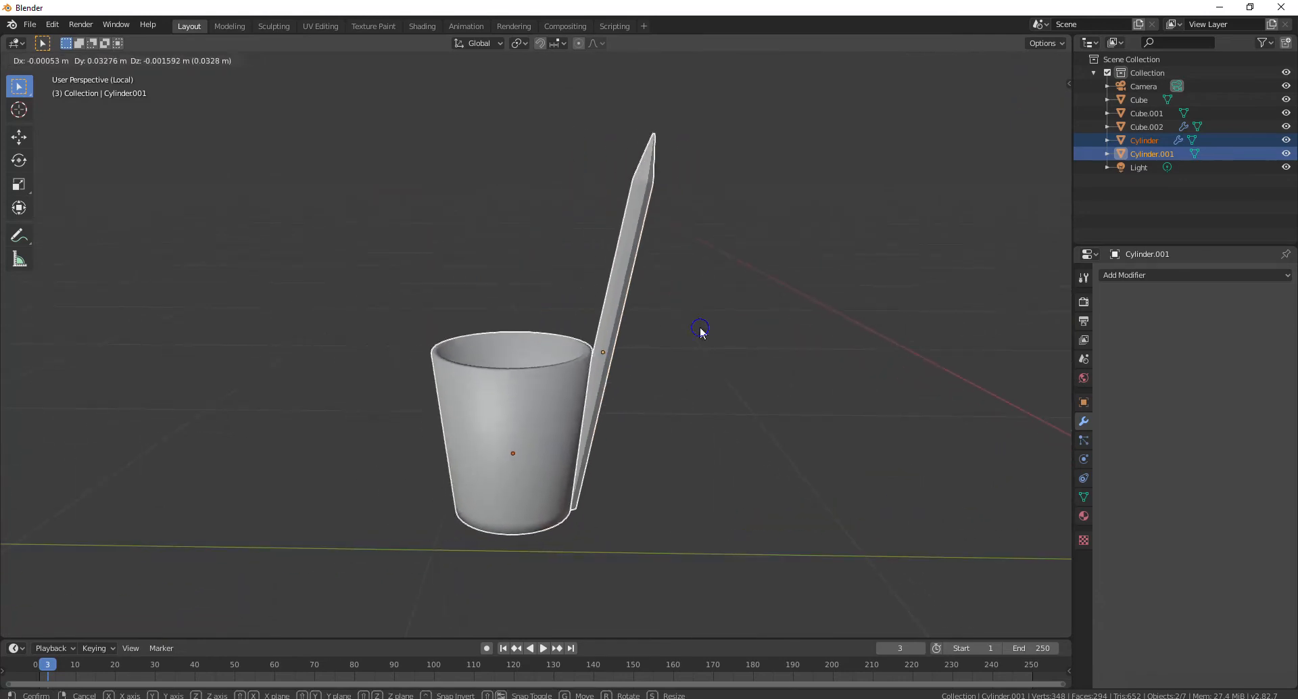
{"action": "key", "text": "Escape"}
- Move only the pencil toward the cup, about 0.011 m in X, -0.168 m in Y and -0.026 m in Z
{"action": "left_click", "coordinate": [616, 252]}
{"action": "key", "text": "g"}
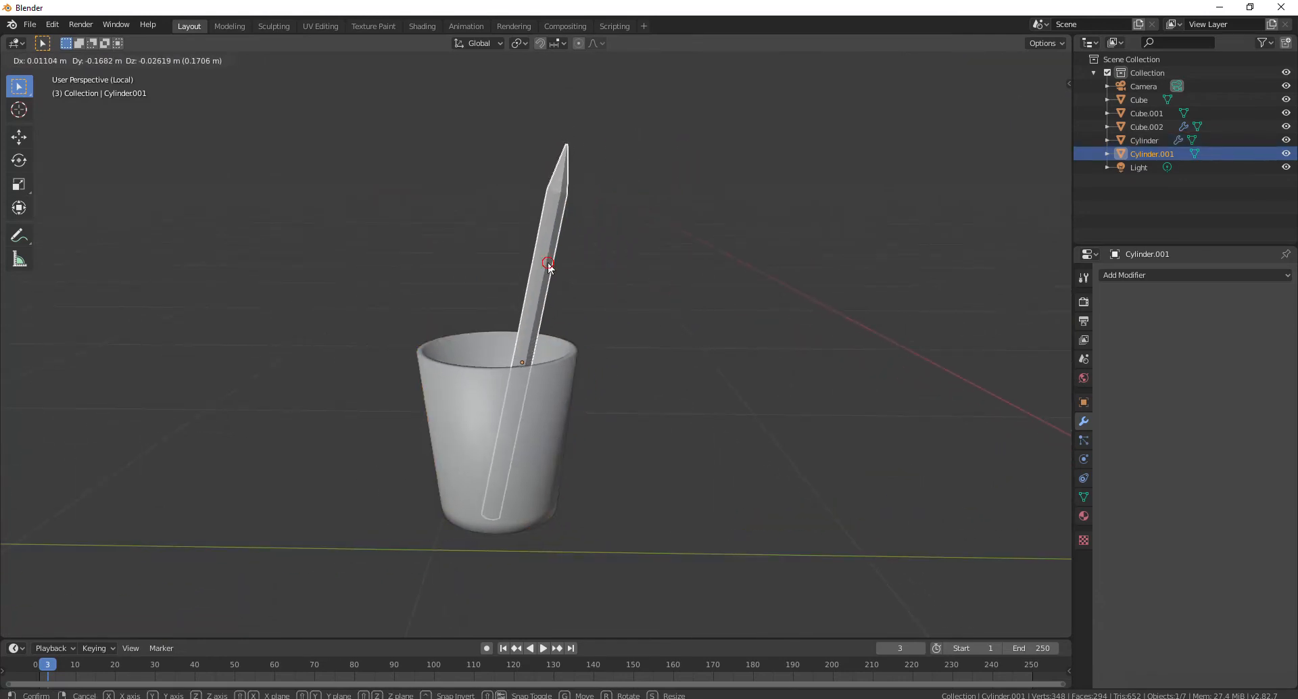
{"action": "left_click", "coordinate": [708, 437]}
- Scale the pencil to about 0.781 and move it inside the cup, about 0.123 m in X and -0.05 m in Y
{"action": "mouse_move", "coordinate": [708, 436]}
{"action": "middle_mouse_down"}
{"action": "mouse_move", "coordinate": [934, 421]}
{"action": "mouse_move", "coordinate": [859, 469]}
{"action": "mouse_move", "coordinate": [576, 522]}
{"action": "middle_mouse_up"}
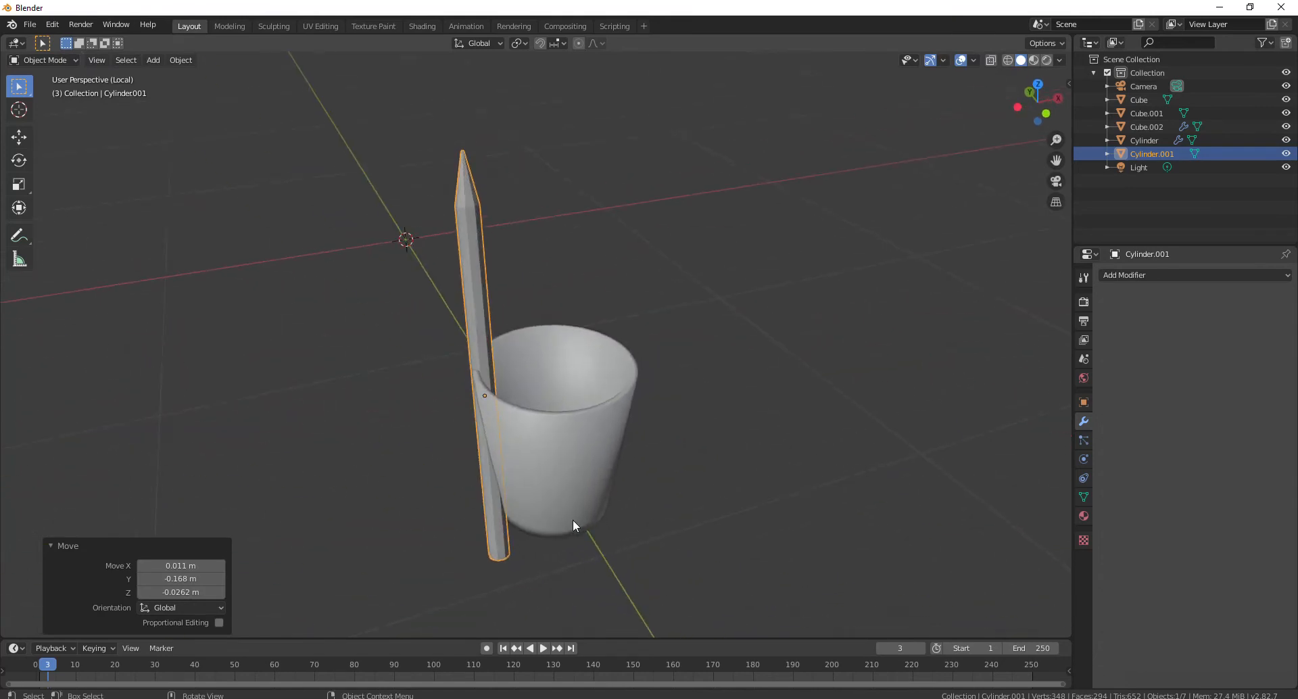
{"action": "key", "text": "s"}
{"action": "left_click", "coordinate": [508, 498]}
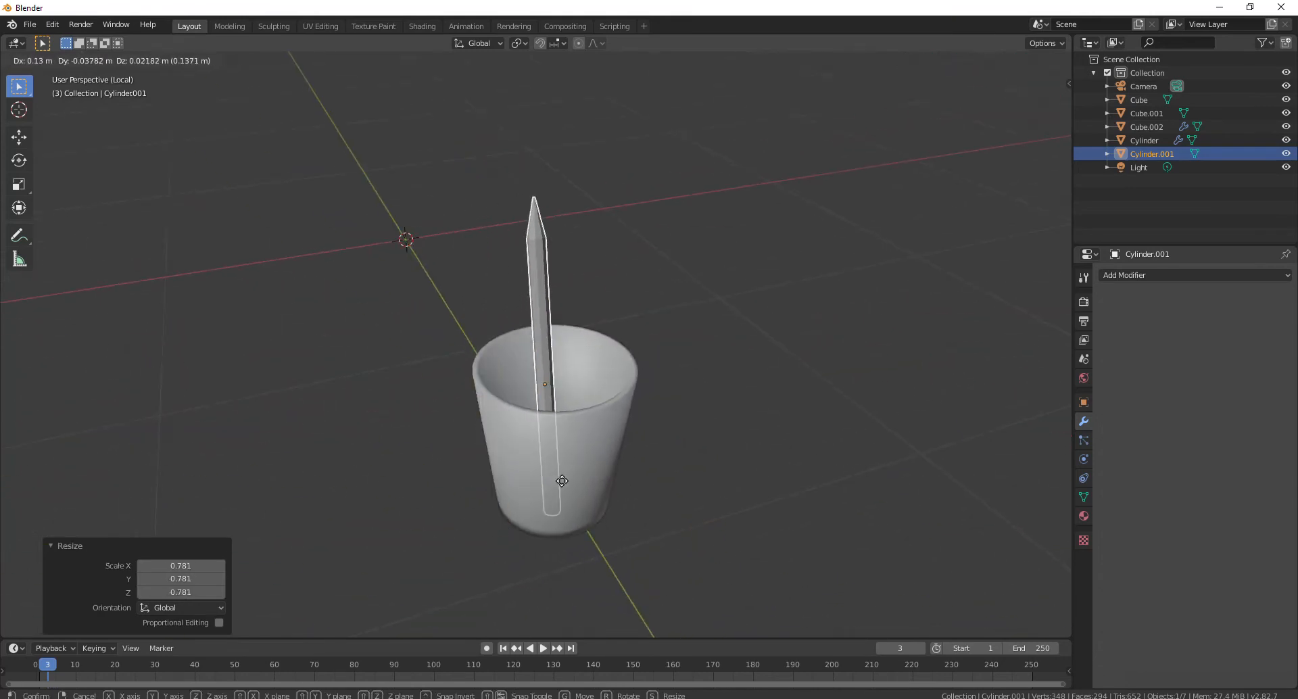
{"action": "left_click", "coordinate": [559, 492]}
- Shift the pencil toward the cup's +Y wall, about -0.015 m in X, 0.117 m in Y and -0.011 m in Z
{"action": "mouse_move", "coordinate": [752, 485]}
{"action": "middle_mouse_down"}
{"action": "mouse_move", "coordinate": [496, 407]}
{"action": "mouse_move", "coordinate": [559, 436]}
{"action": "mouse_move", "coordinate": [533, 429]}
{"action": "mouse_move", "coordinate": [549, 419]}
{"action": "middle_mouse_up"}
{"action": "key", "text": "g"}
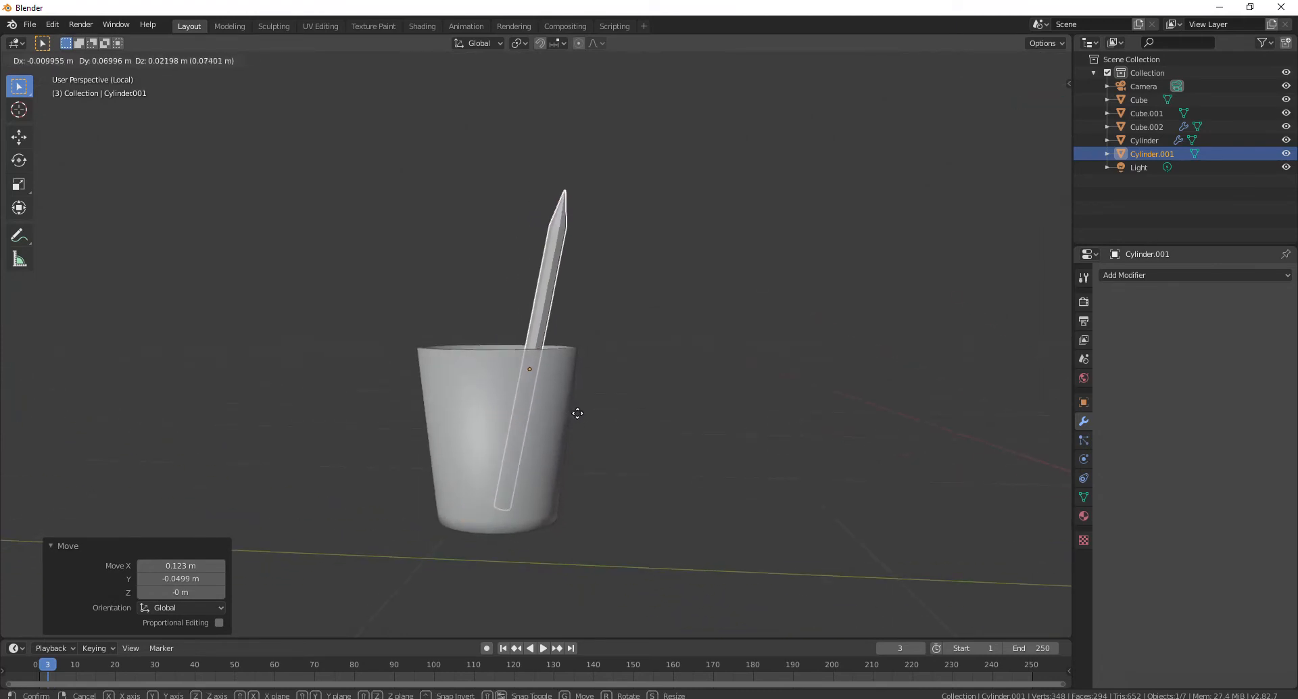
{"action": "left_click", "coordinate": [595, 430]}
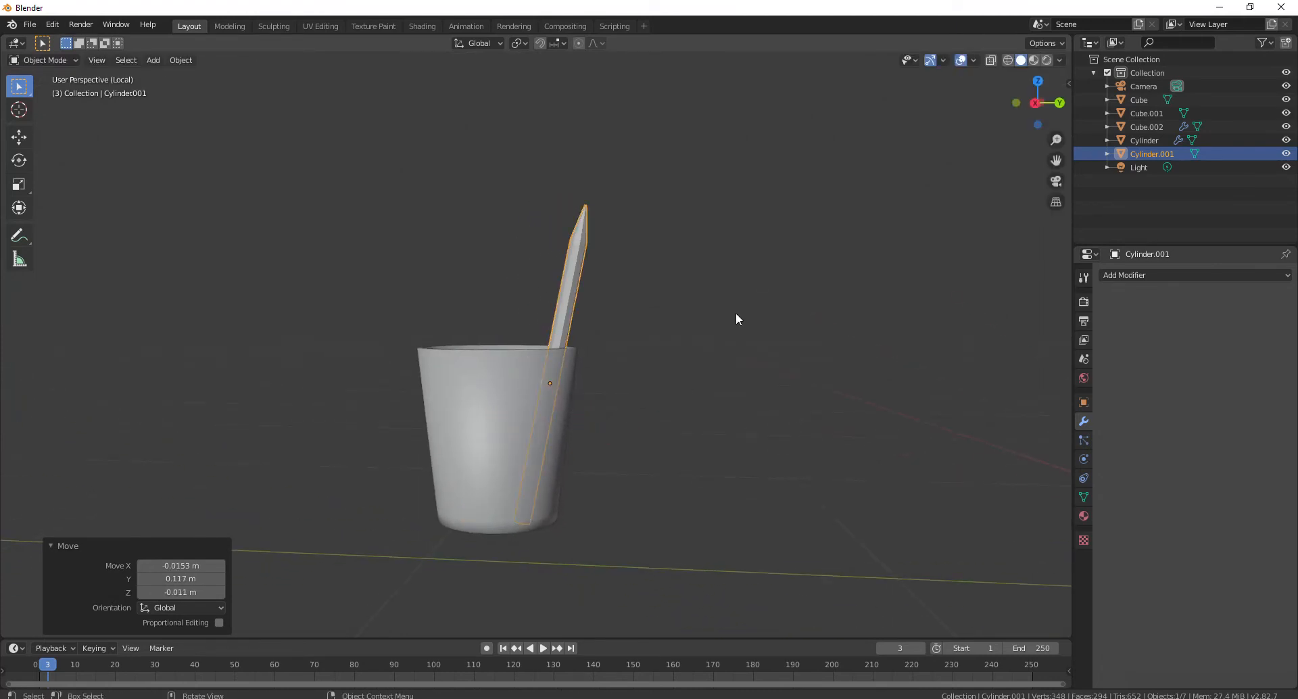
- In the right orthographic view, rotate the pencil about 15.8° so it leans against the cup's rim
{"action": "key", "text": "KP_1"}
{"action": "key", "text": "KP_3"}
{"action": "key", "text": "r"}
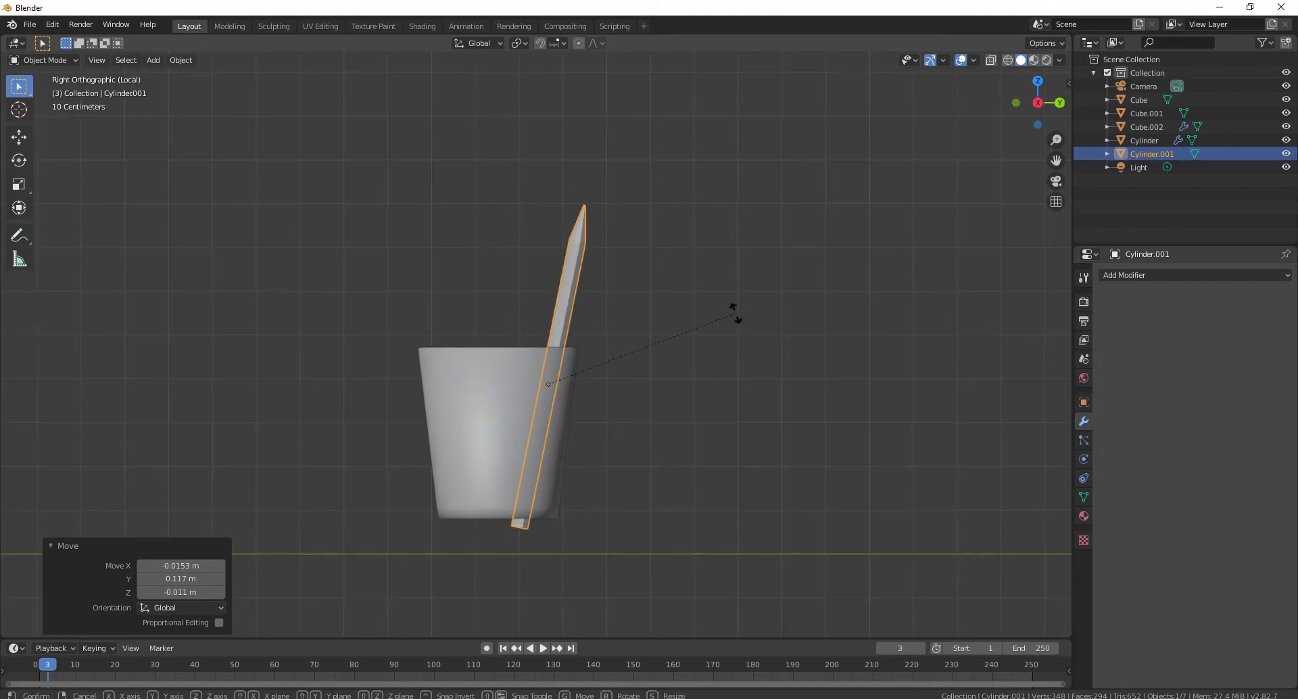
{"action": "left_click", "coordinate": [781, 366]}
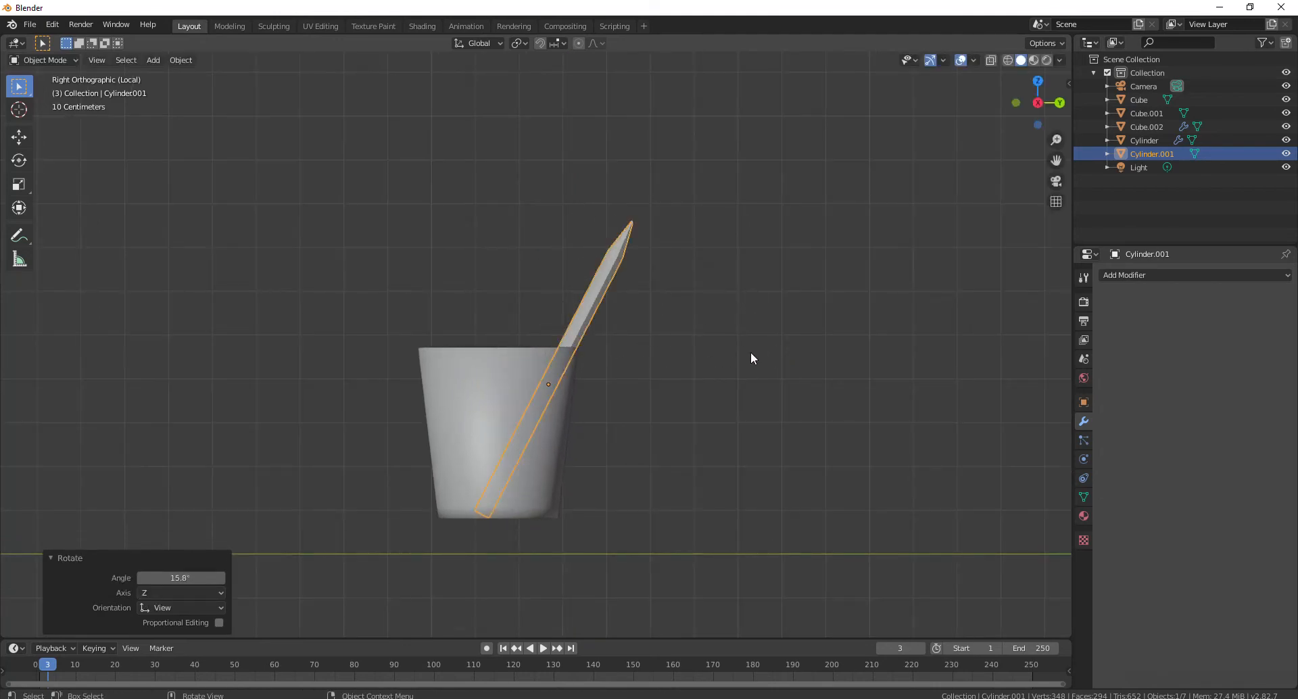
- In the top orthographic view, rotate the pencil about -25.7°
{"action": "key", "text": "KP_7"}
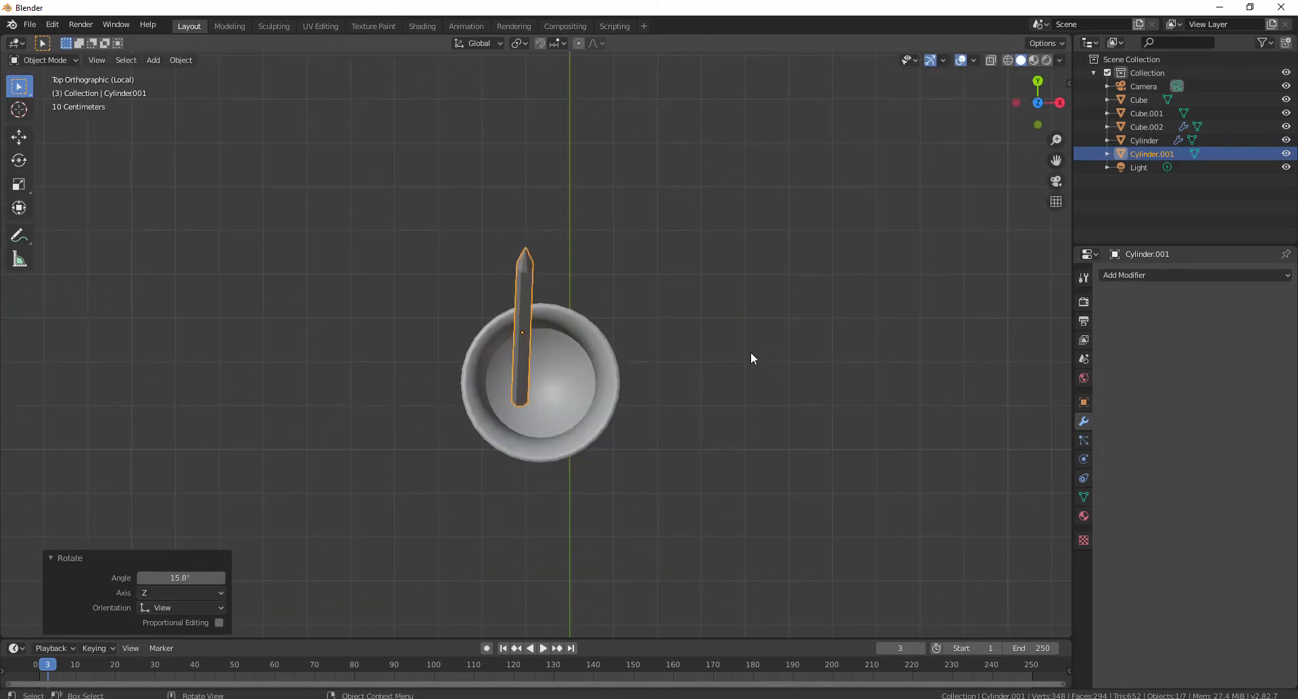
{"action": "key", "text": "r"}
{"action": "left_click", "coordinate": [636, 177]}
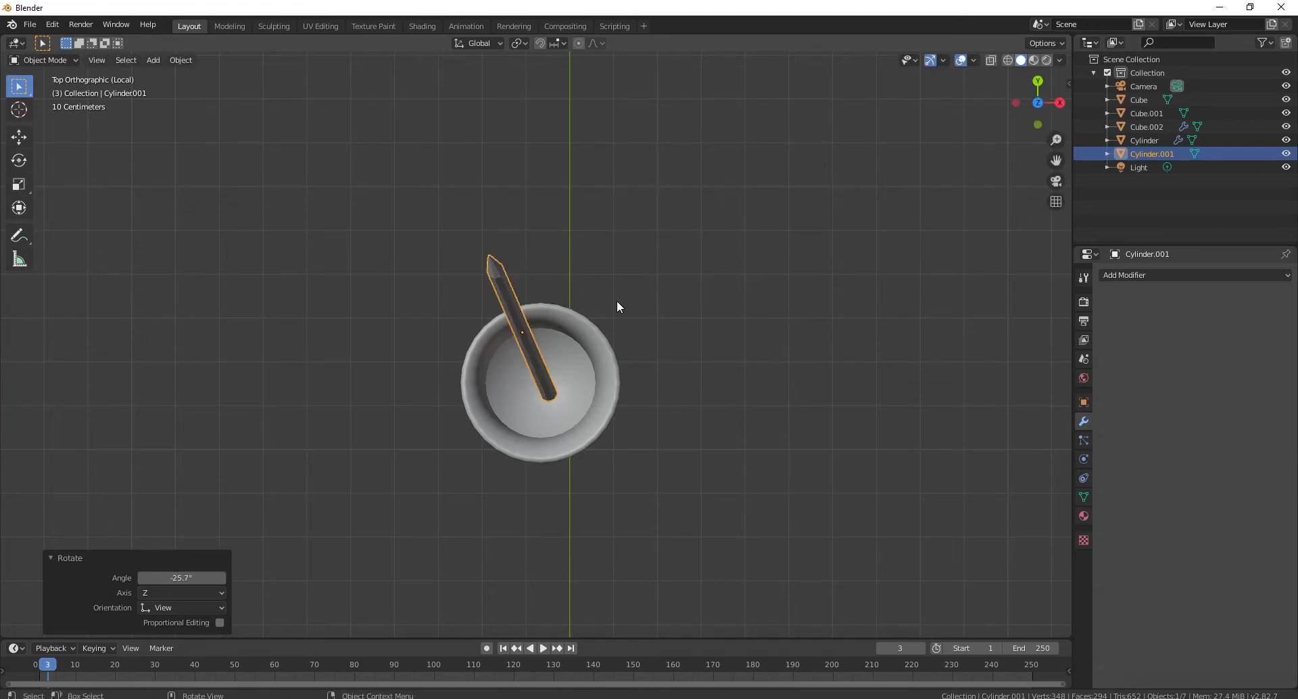
- In the right view, duplicate the pencil about -0.166 m in Y and 0.085 m in Z, and rotate the copy about -32°
{"action": "key", "text": "KP_3"}
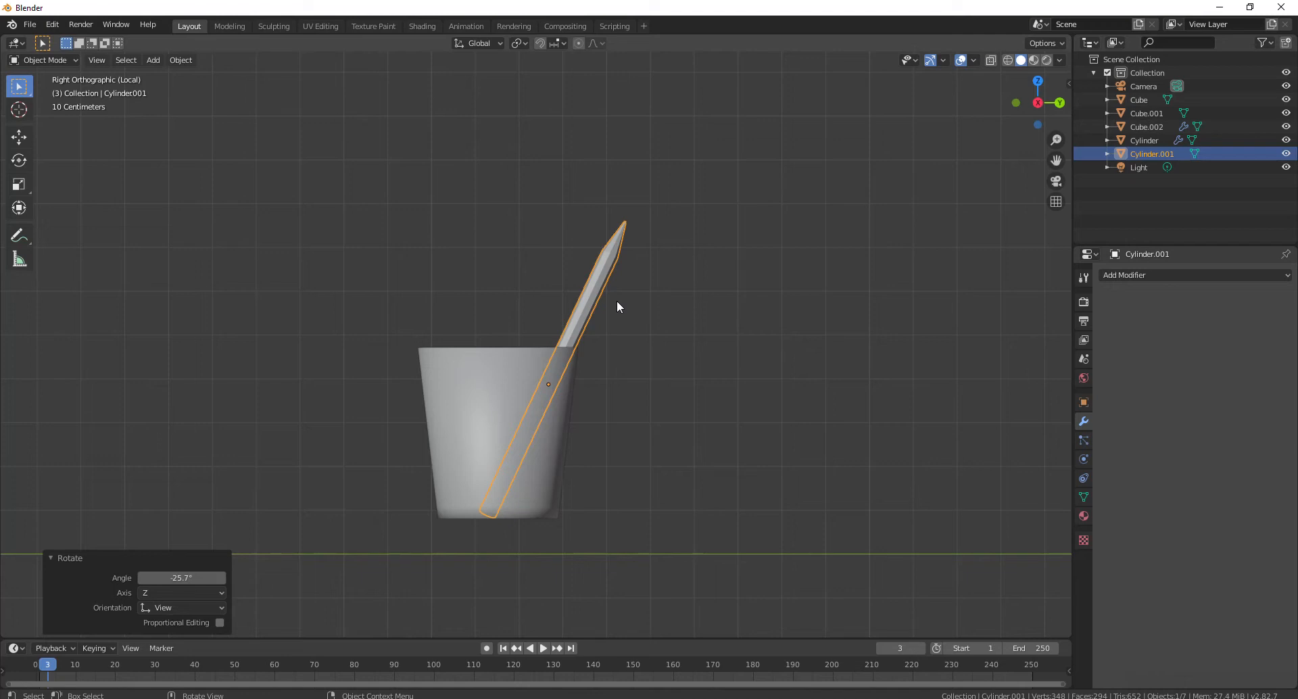
{"action": "scroll", "coordinate": [616, 300], "scroll_direction": "up", "scroll_amount": 2}
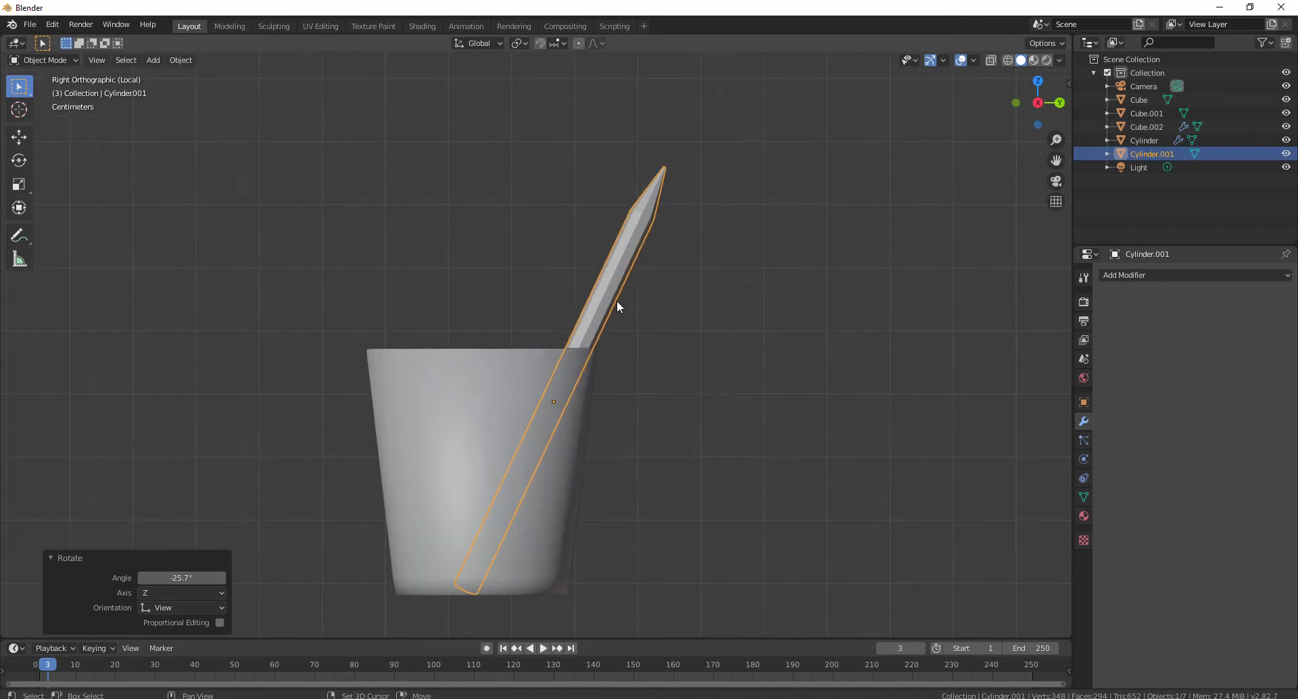
{"action": "key", "text": "shift+d"}
{"action": "left_click", "coordinate": [512, 251]}
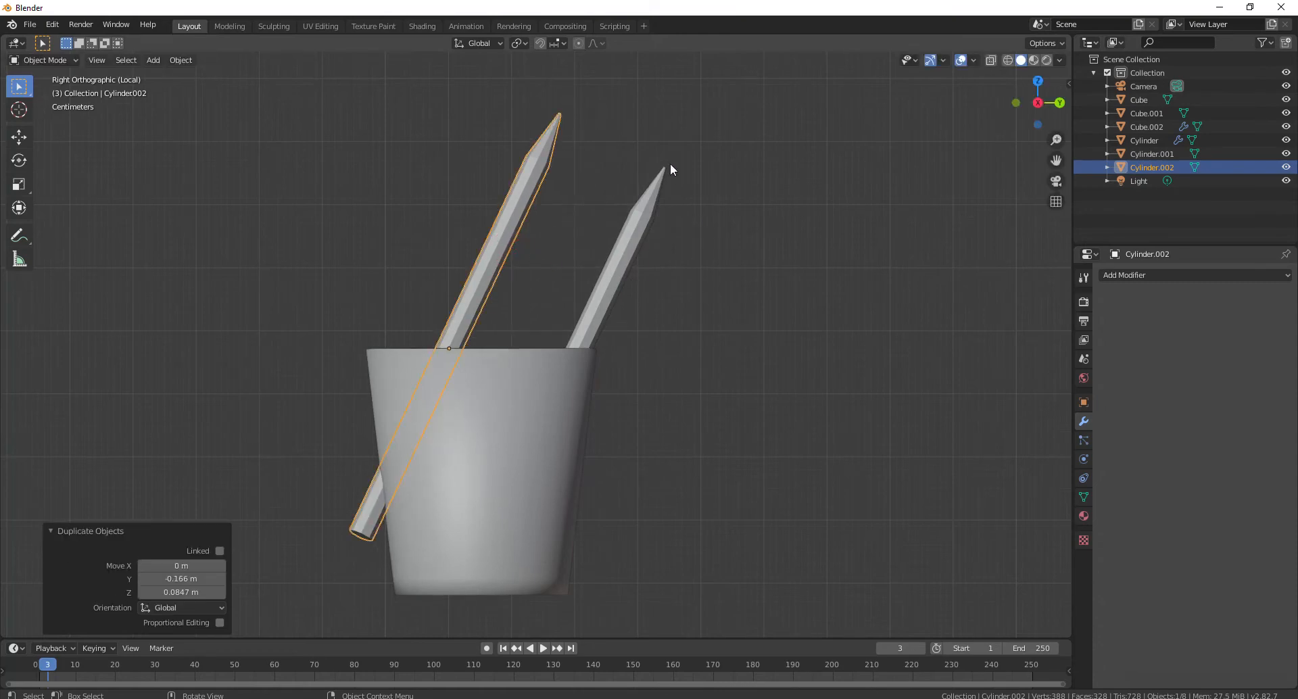
{"action": "key", "text": "r"}
{"action": "left_click", "coordinate": [522, 128]}
- Lower the copied pencil about -0.062 m in Z into the cup and tilt it a further -19.2° or so
{"action": "key", "text": "g"}
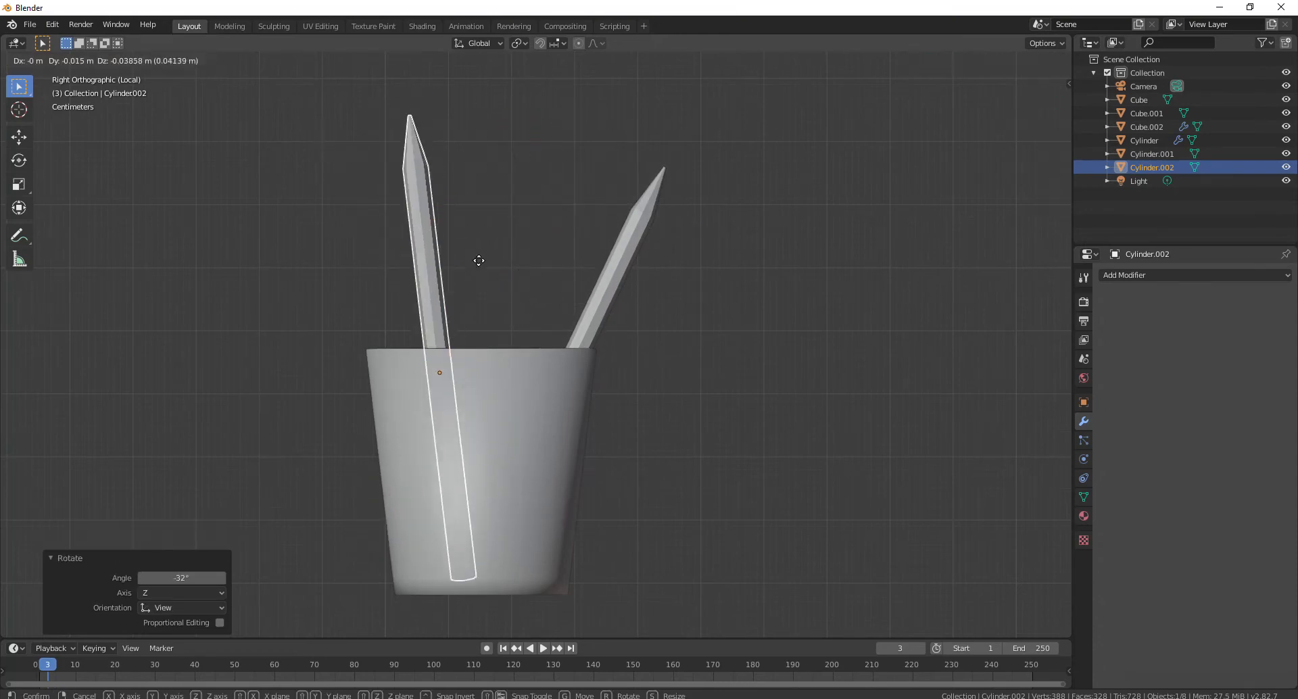
{"action": "left_click", "coordinate": [482, 274]}
{"action": "key", "text": "r"}
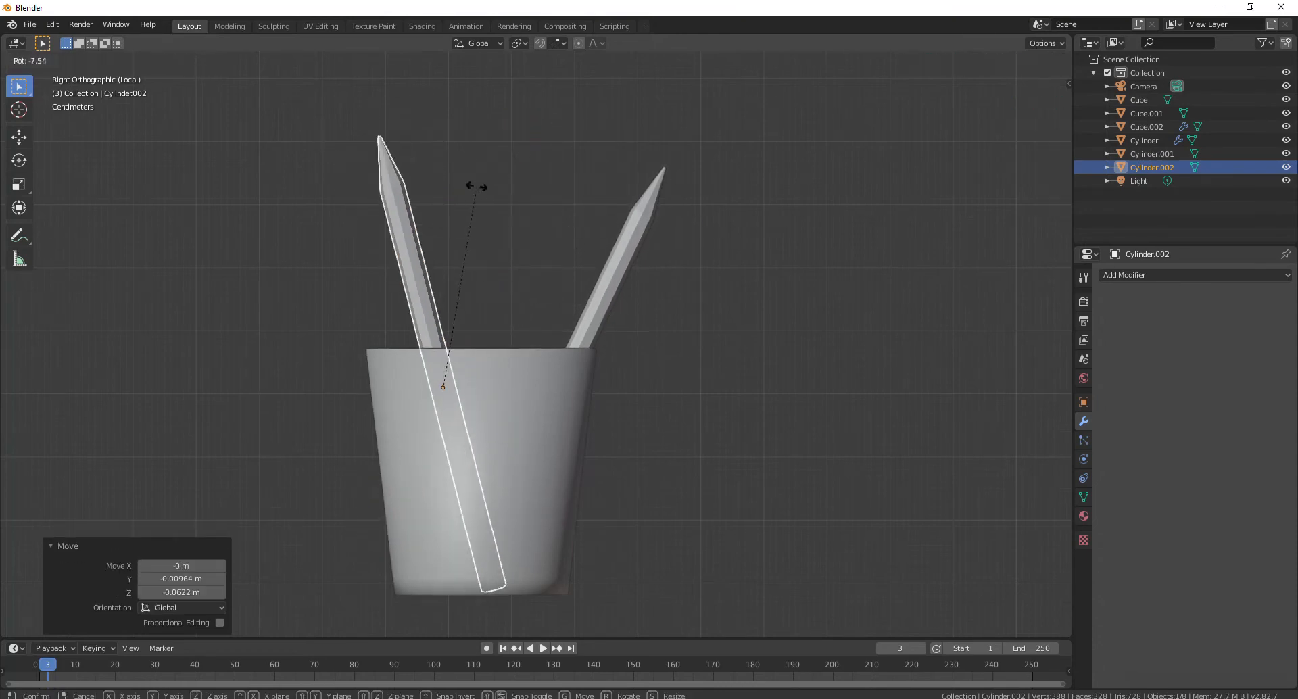
{"action": "left_click", "coordinate": [436, 188]}
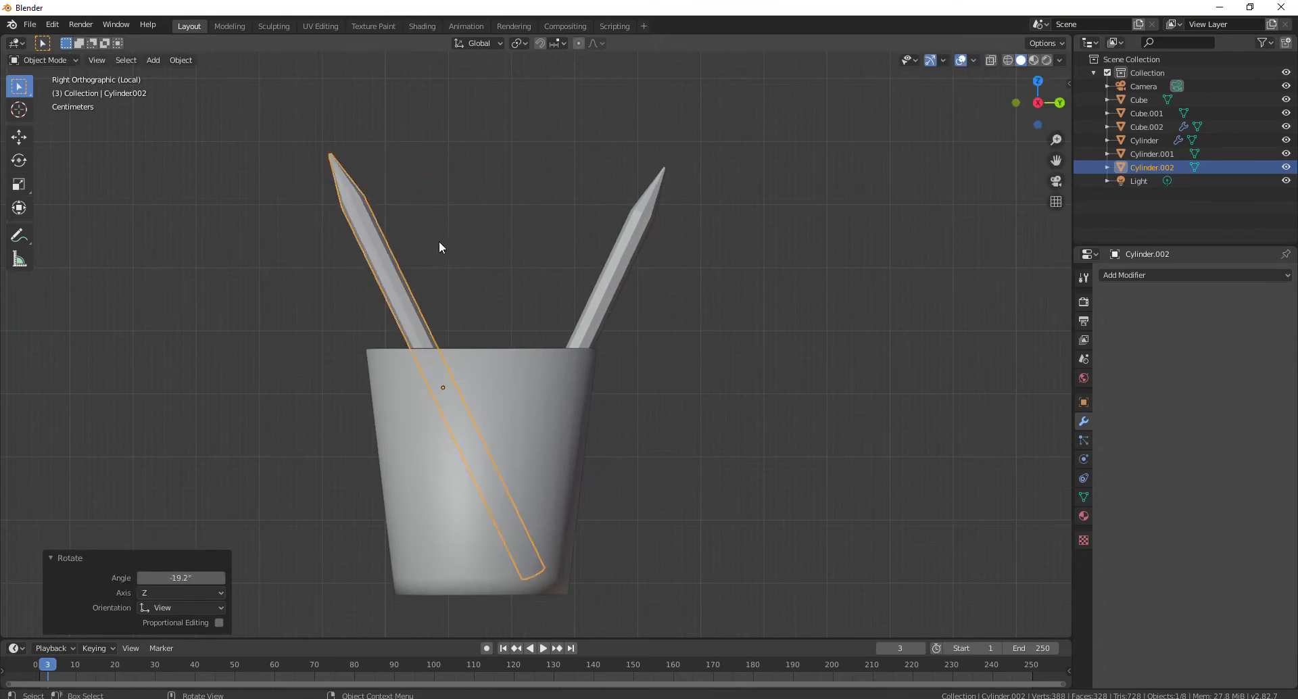
- Shift the tilted copy slightly along -Y to lean on the cup's opposite wall, and deselect it
{"action": "key", "text": "g"}
{"action": "left_click", "coordinate": [399, 244]}
{"action": "left_click", "coordinate": [503, 242]}
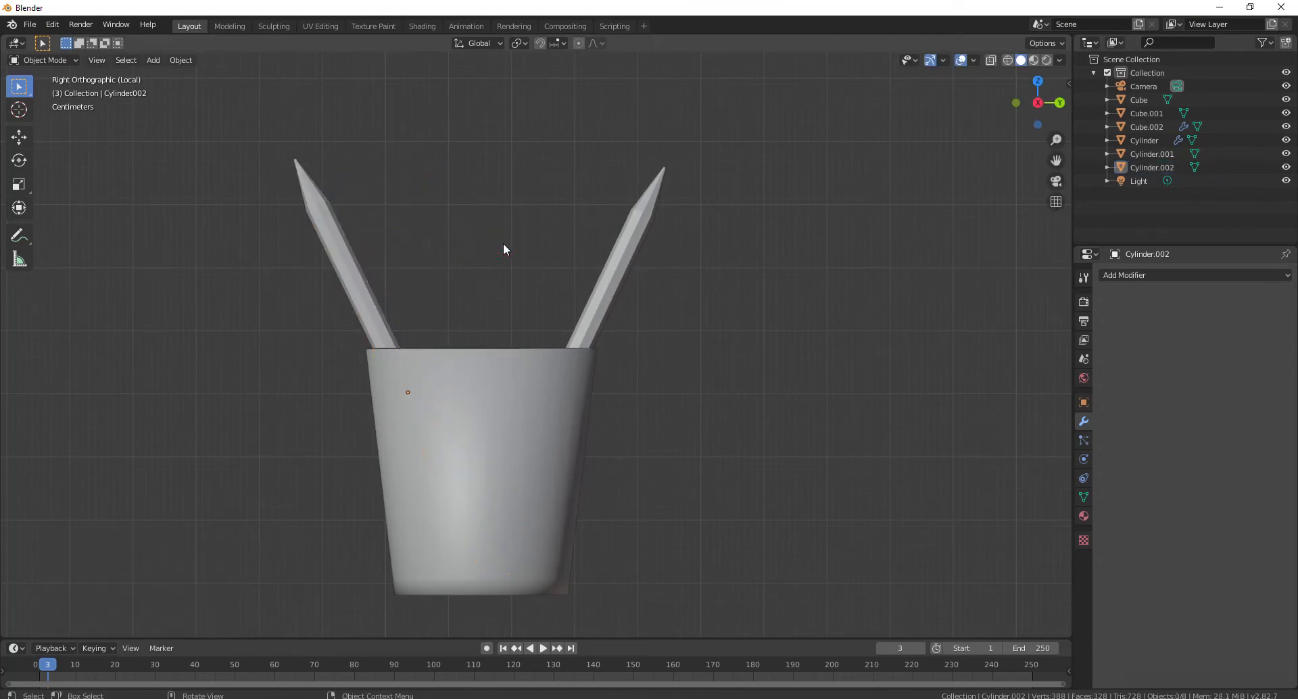
- Duplicate the second pencil about 0.091 m in Y and 0.06 m in Z, and rotate the new copy about 52.2°
{"action": "left_click", "coordinate": [359, 253]}
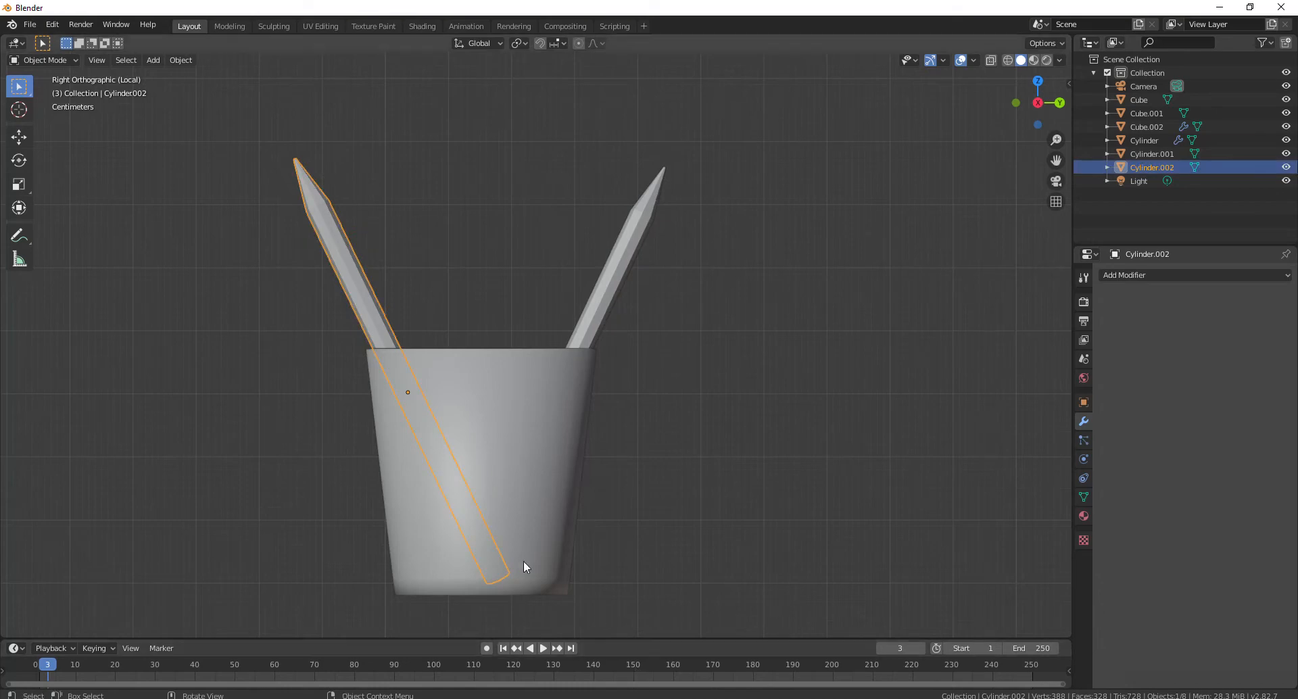
{"action": "key", "text": "shift+d"}
{"action": "left_click", "coordinate": [550, 464]}
{"action": "key", "text": "r"}
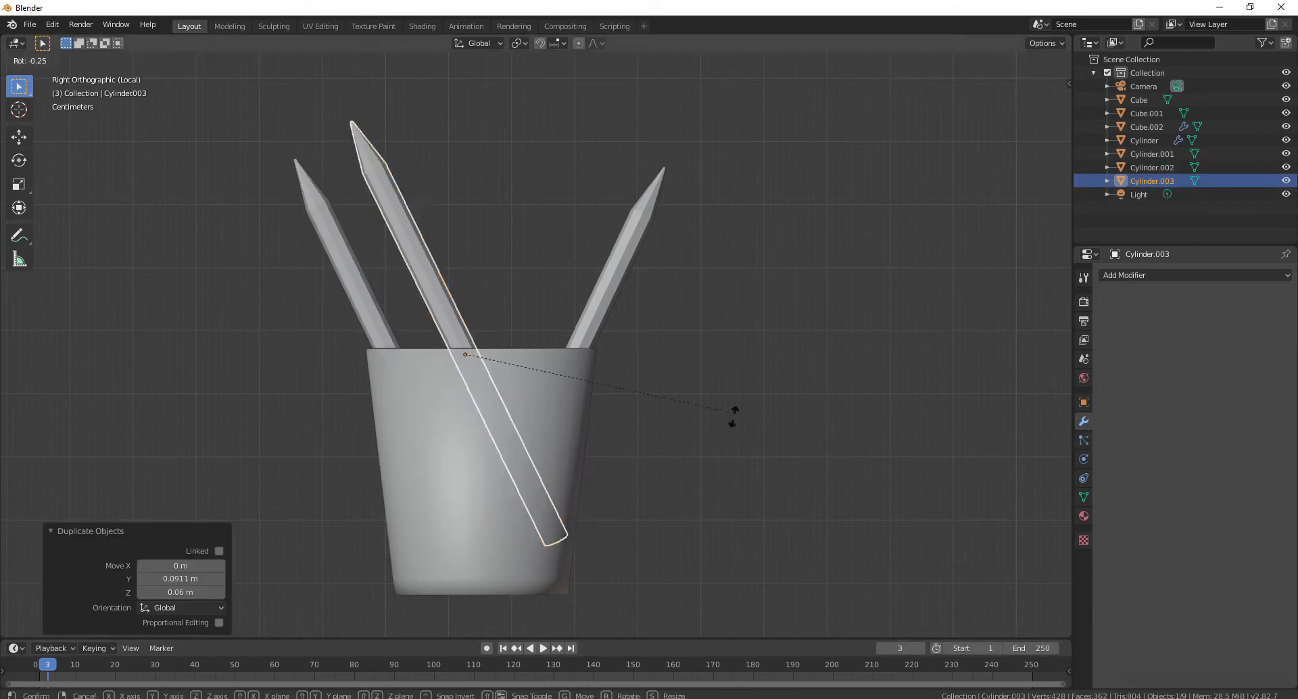
{"action": "left_click", "coordinate": [592, 606]}
- Move the third pencil down against the cup's +Y wall, with a final shift of about -0.006 m in Y and -0.017 m in Z
{"action": "key", "text": "g"}
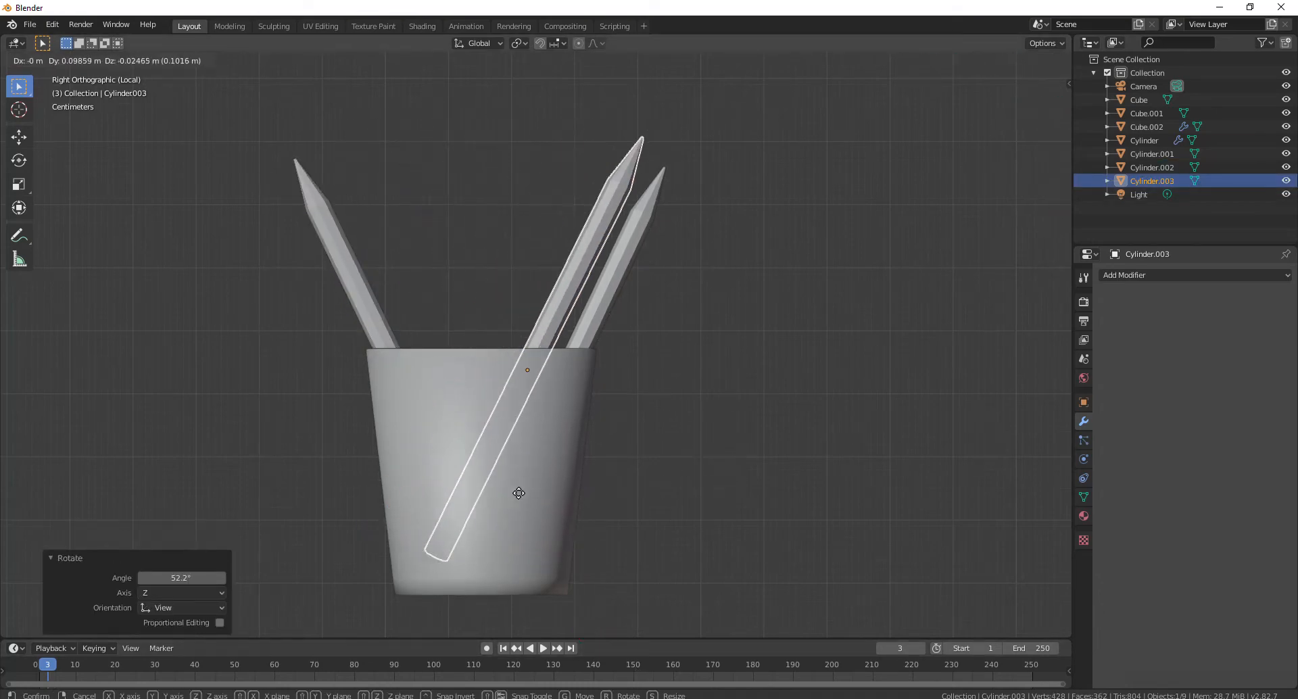
{"action": "left_click", "coordinate": [544, 520]}
{"action": "key", "text": "g"}
{"action": "left_click", "coordinate": [540, 525]}
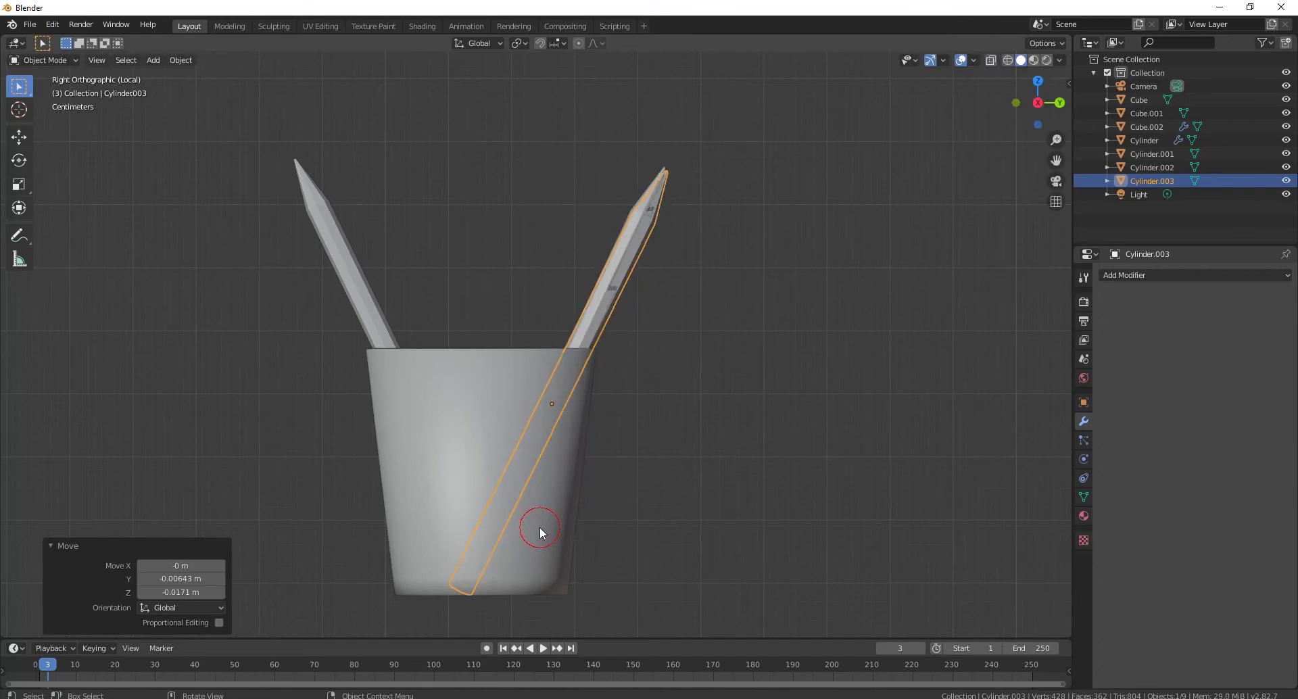
{"action": "key", "text": "KP_7"}
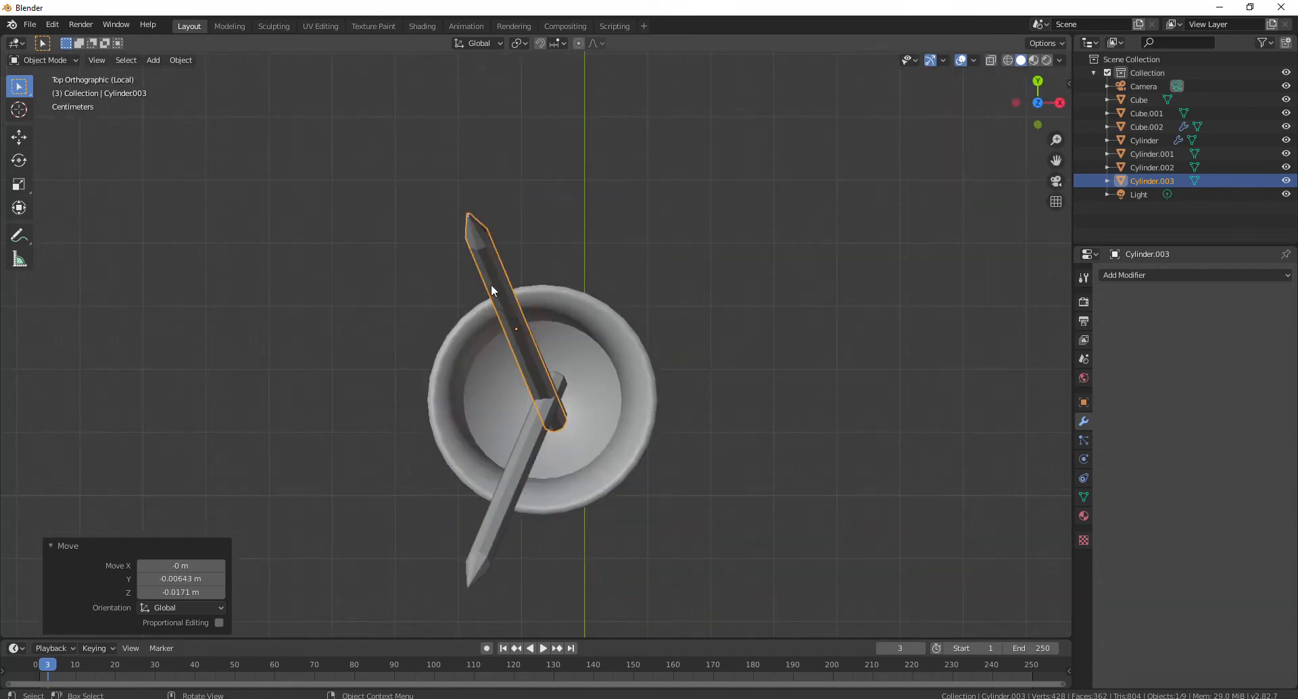
- Move the selected pencil copy about 0.055 m in X and 0.0075 m in Y, and rotate it about 24.9° around Z
{"action": "key", "text": "g"}
{"action": "left_click", "coordinate": [545, 283]}
{"action": "key", "text": "r"}
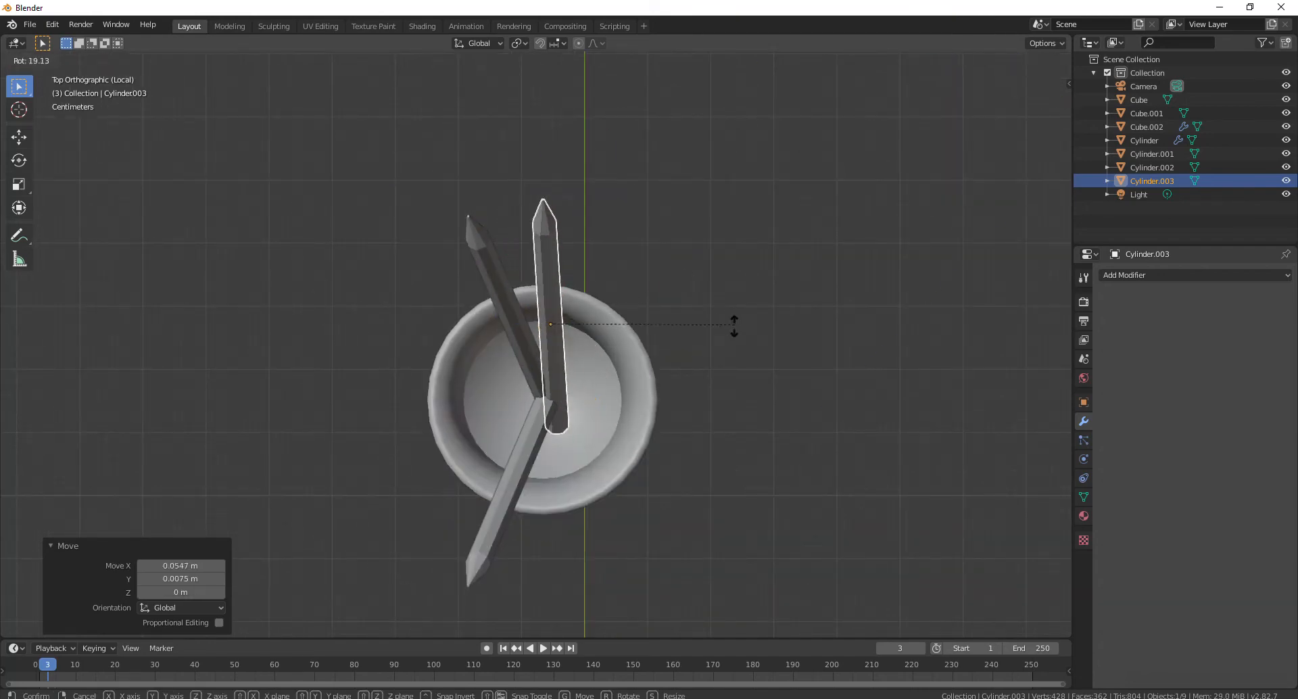
{"action": "left_click", "coordinate": [744, 344]}
- Rotate the new pencil further around the vertical axis, and tilt it about 13.2° in an angled view
{"action": "key", "text": "KP_1"}
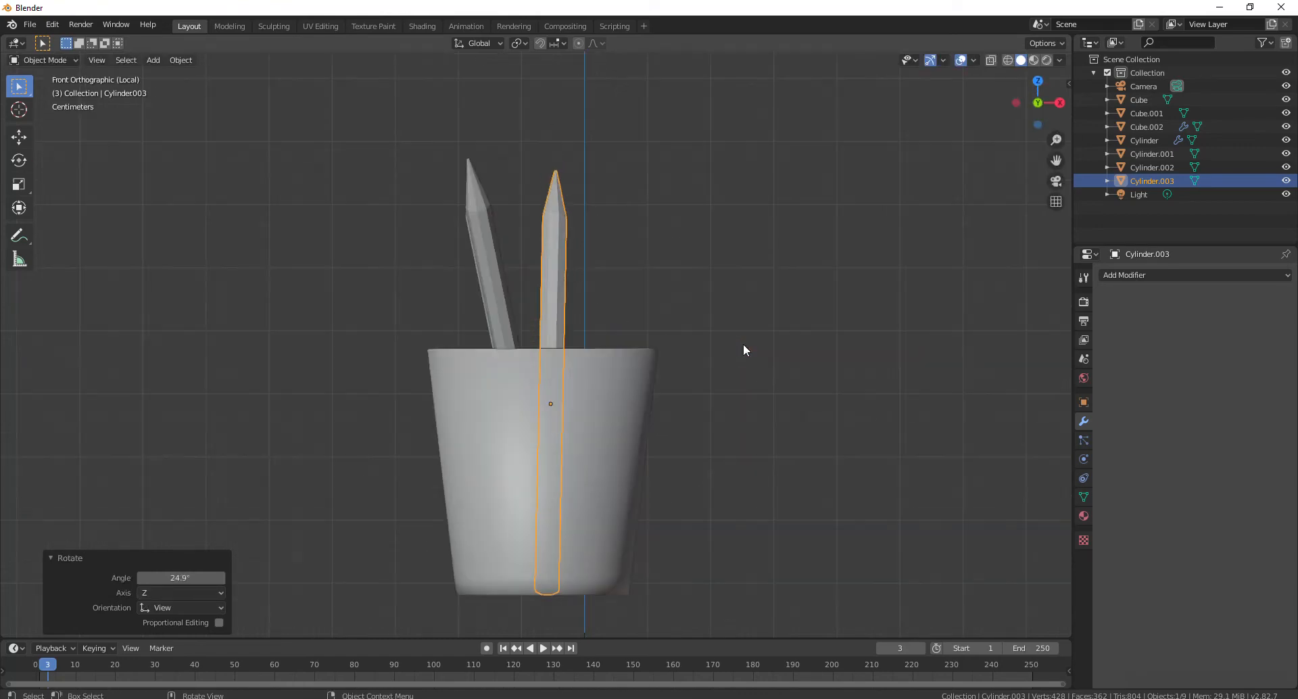
{"action": "key", "text": "KP_7"}
{"action": "key", "text": "r"}
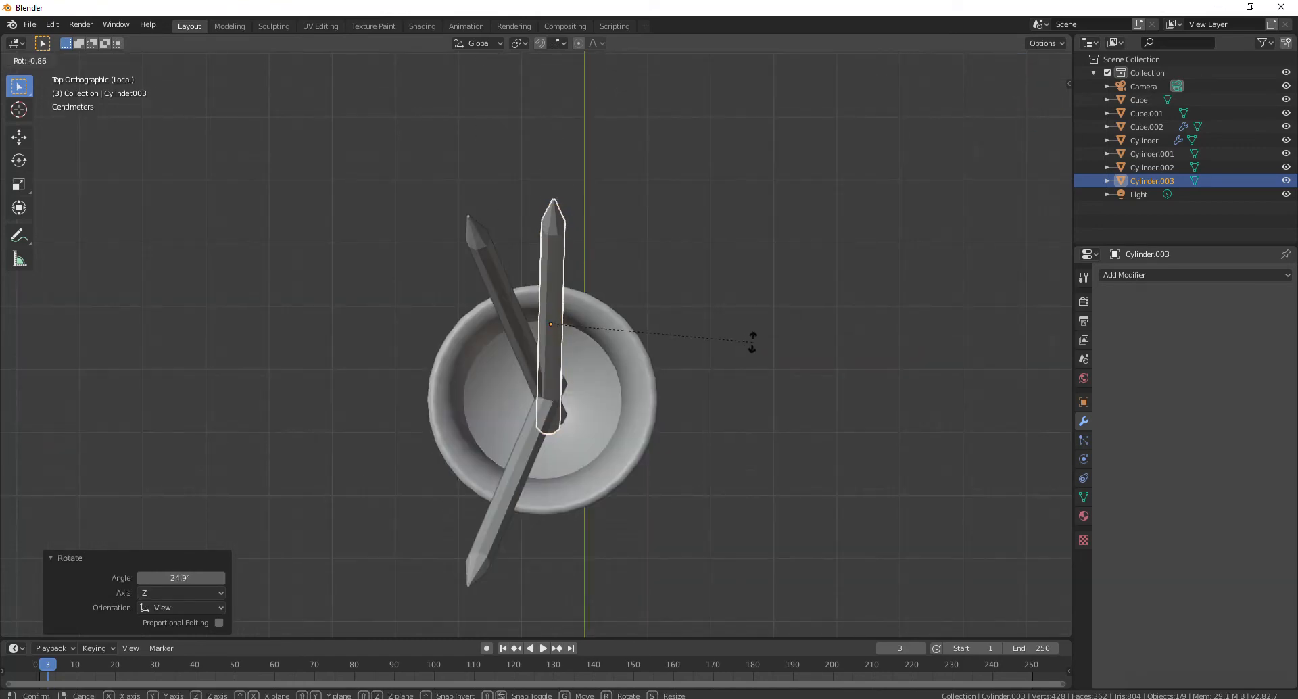
{"action": "left_click", "coordinate": [730, 408]}
{"action": "middle_click_drag", "start_coordinate": [456, 444], "coordinate": [643, 367]}
{"action": "key", "text": "r"}
{"action": "left_click", "coordinate": [692, 359]}
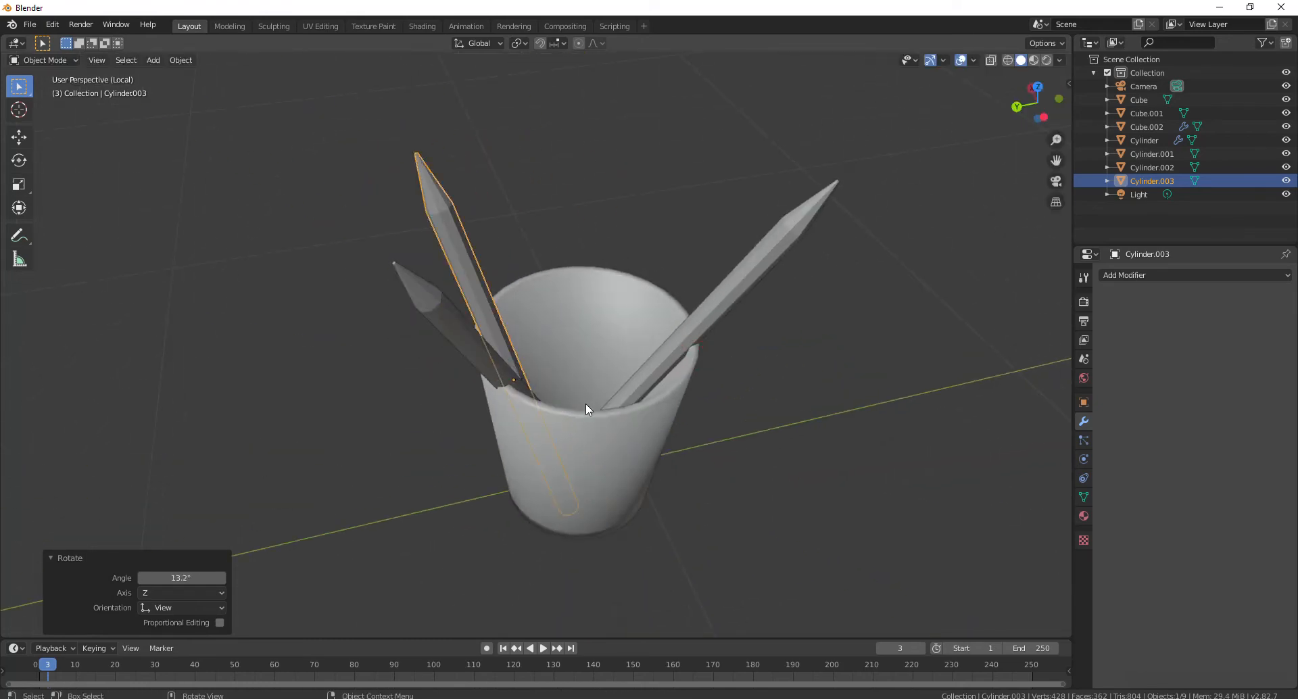
- Shift the tilted pencil about -0.062 m in Y and 0.01 m in Z inside the cup, and deselect it
{"action": "key", "text": "g"}
{"action": "left_click", "coordinate": [622, 395]}
{"action": "key", "text": "KP_1"}
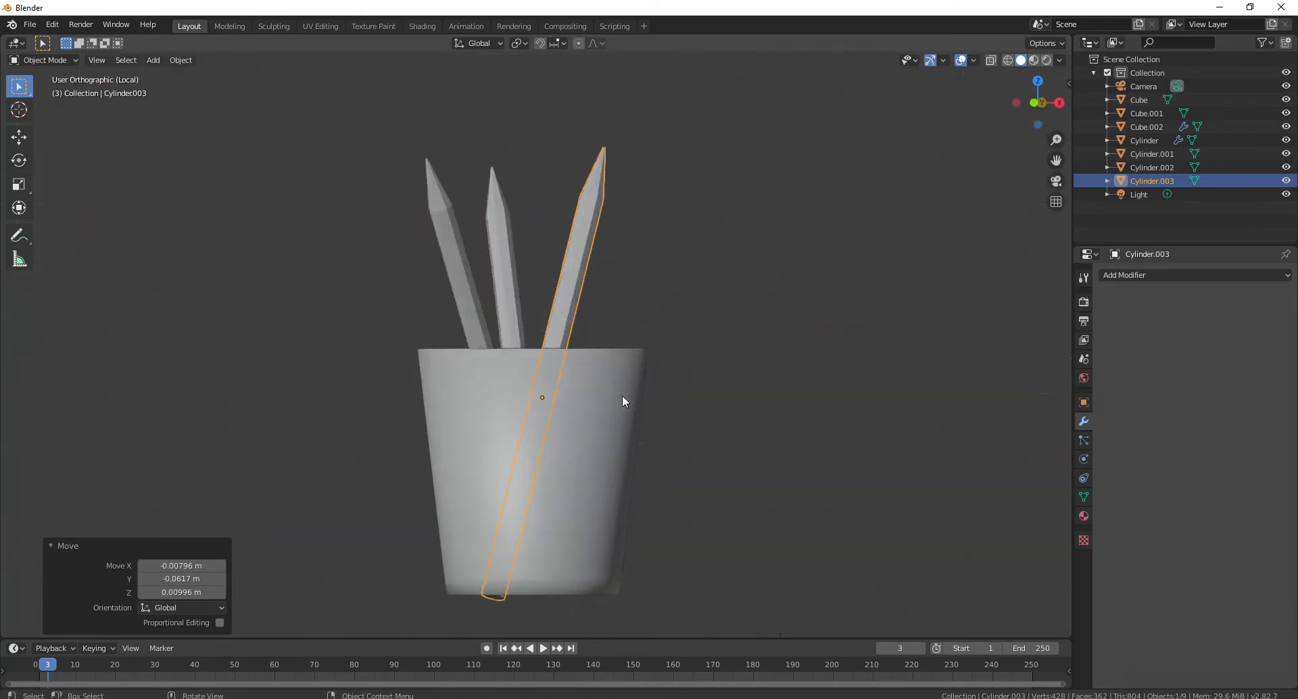
{"action": "key", "text": "KP_3"}
{"action": "key", "text": "alt+a"}
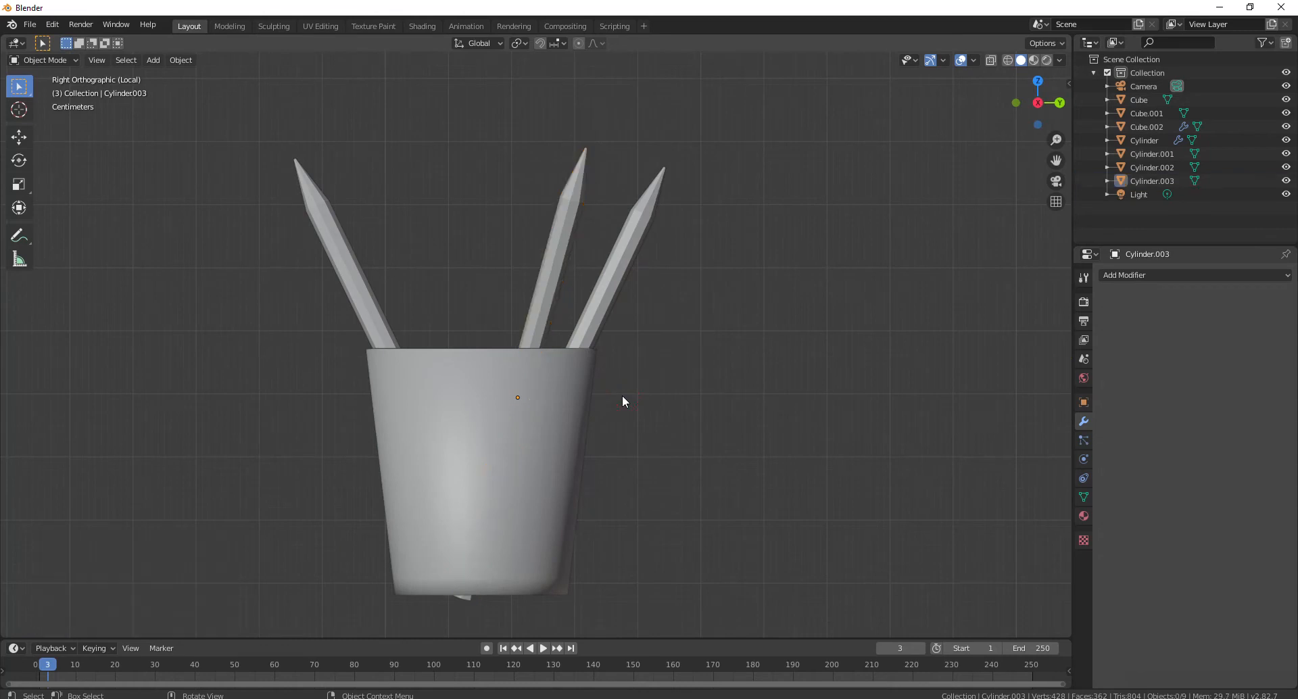
- Raise the middle pencil about 0.0139 m in Z to keep its end above the cup's bottom, and deselect it
{"action": "left_click", "coordinate": [538, 333]}
{"action": "key", "text": "g"}
{"action": "left_click", "coordinate": [540, 325]}
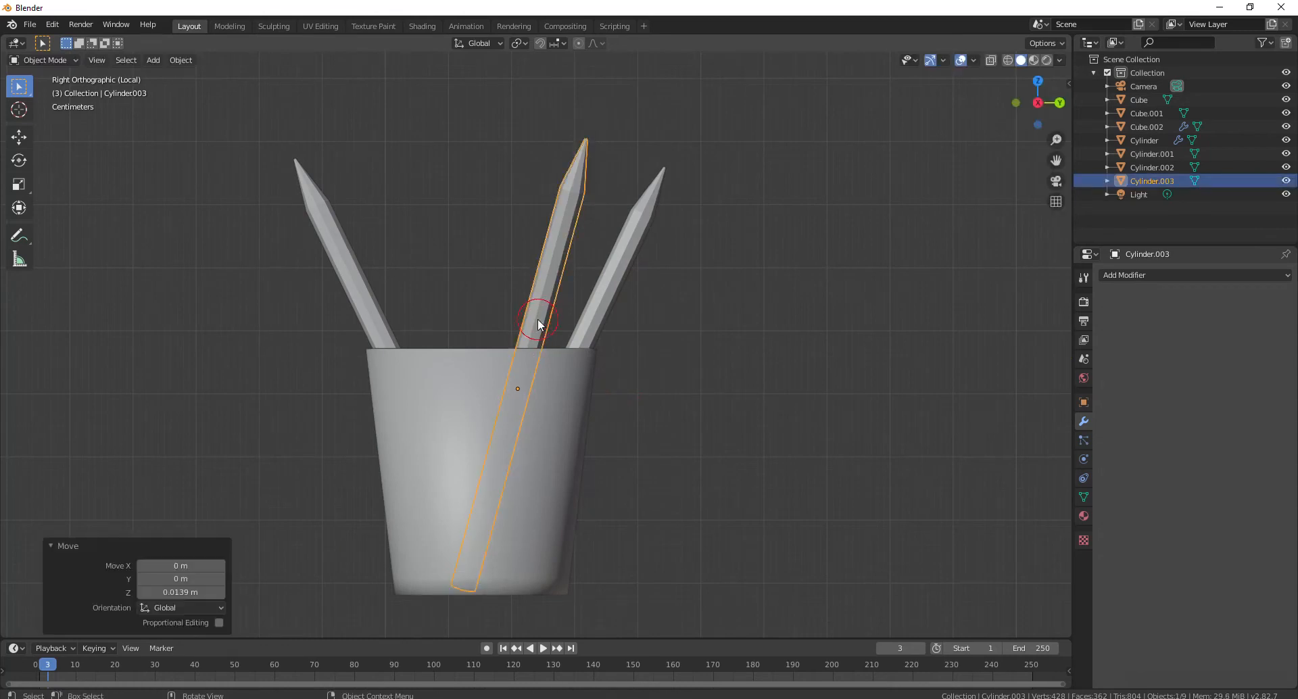
{"action": "key", "text": "alt+a"}
- Return from local view to the full desk scene and examine the cup, monitor and desktop from several angles
{"action": "scroll", "coordinate": [659, 388], "scroll_direction": "down", "scroll_amount": 2, "text": "alt"}
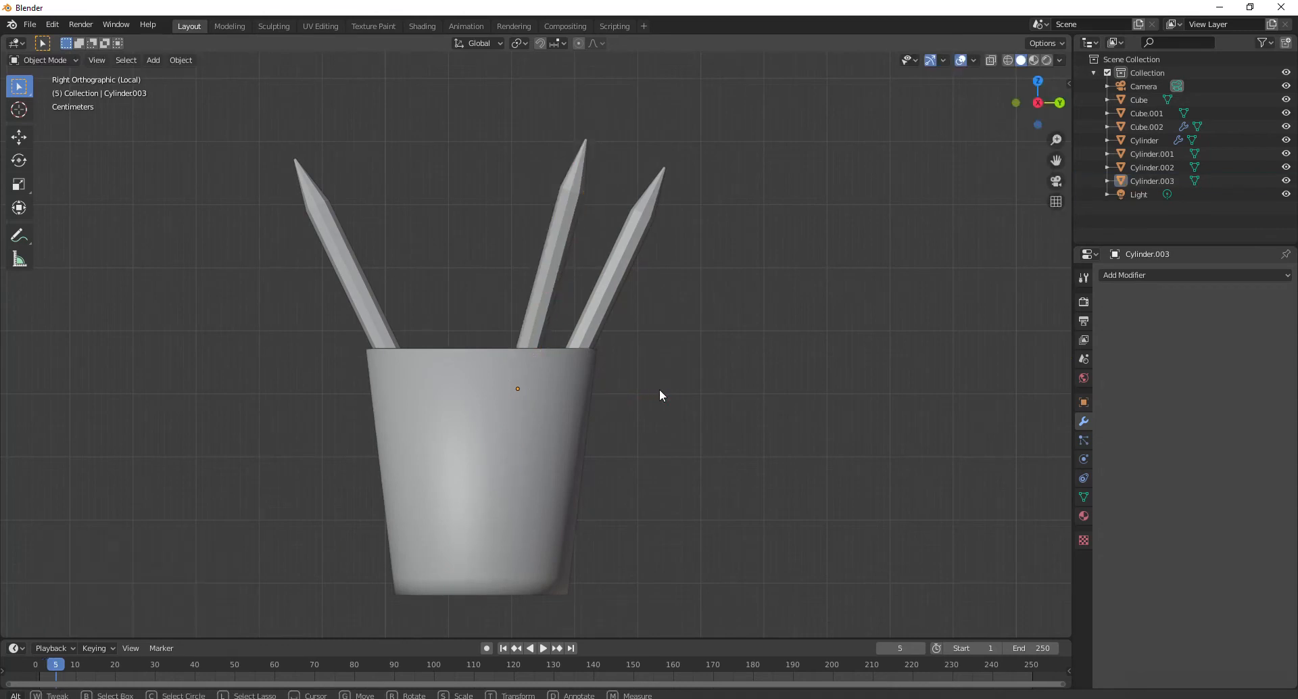
{"action": "scroll", "coordinate": [659, 395], "scroll_direction": "down", "scroll_amount": 5}
{"action": "mouse_move", "coordinate": [687, 380]}
{"action": "middle_mouse_down"}
{"action": "mouse_move", "coordinate": [649, 446]}
{"action": "mouse_move", "coordinate": [691, 498]}
{"action": "mouse_move", "coordinate": [610, 424]}
{"action": "mouse_move", "coordinate": [684, 423]}
{"action": "mouse_move", "coordinate": [700, 369]}
{"action": "middle_mouse_up"}
{"action": "scroll", "coordinate": [635, 392], "scroll_direction": "up", "scroll_amount": 4}
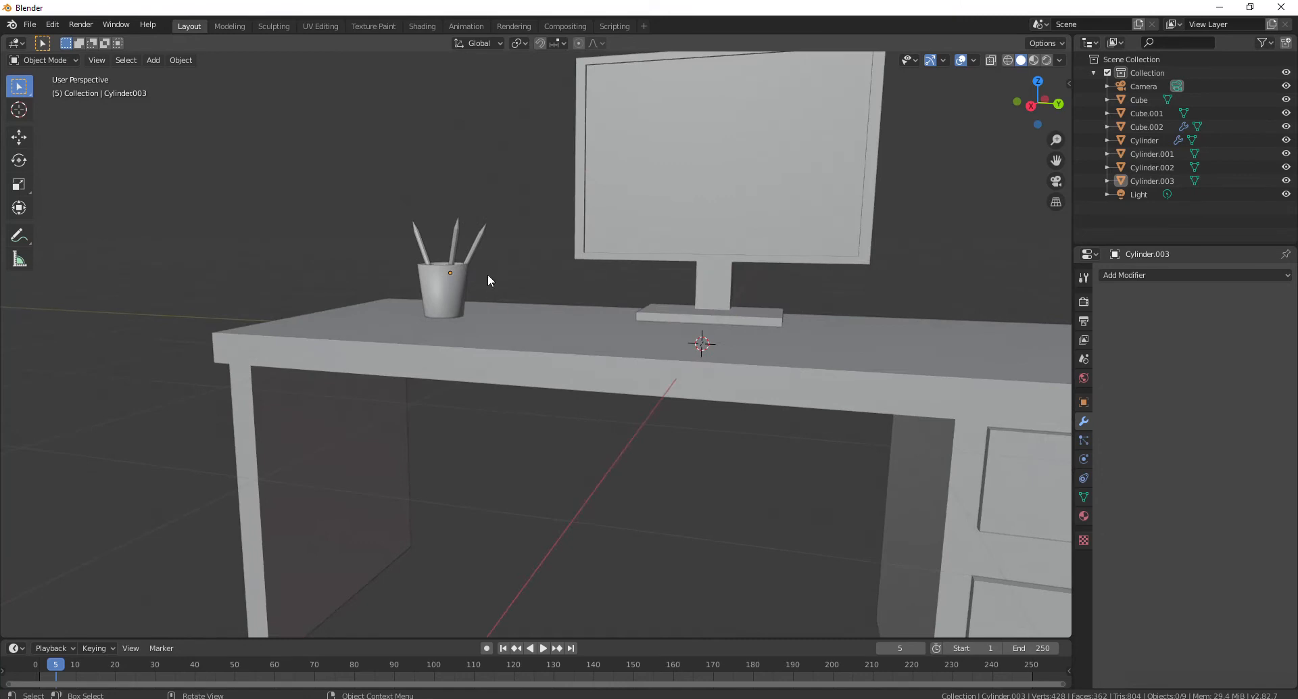
{"action": "middle_click_drag", "start_coordinate": [488, 272], "coordinate": [484, 334]}
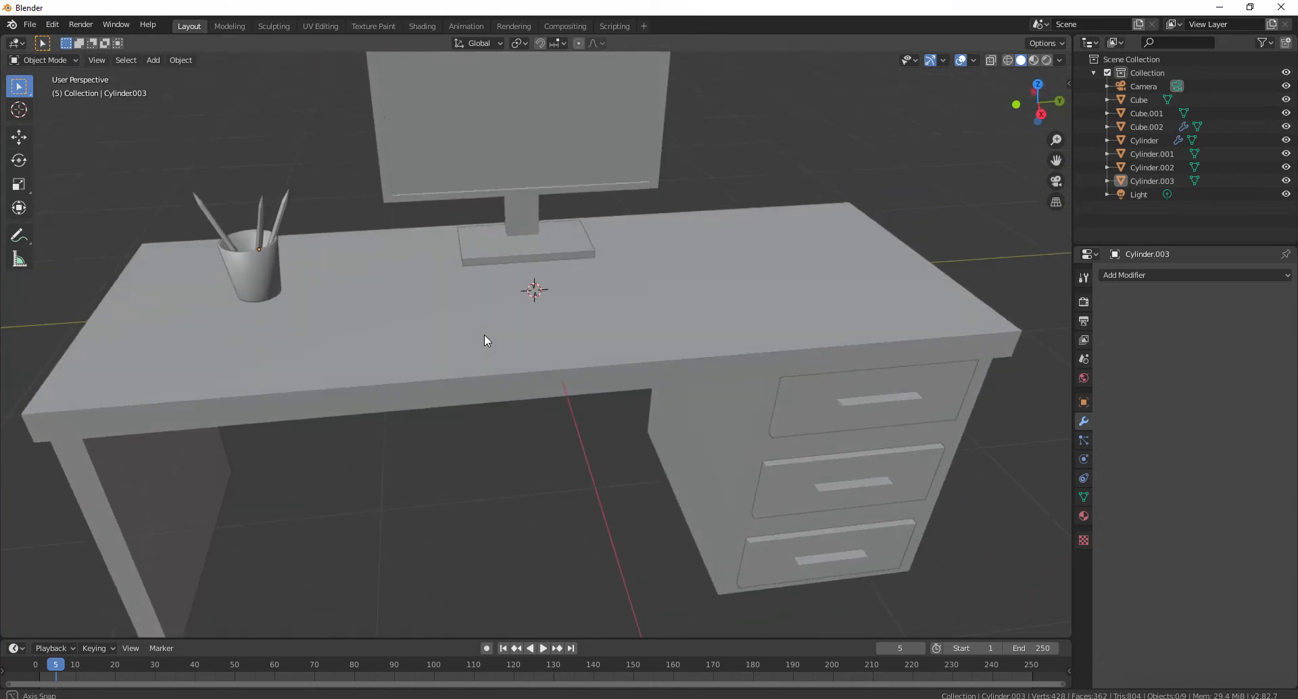
{"action": "scroll", "coordinate": [484, 334], "scroll_direction": "down", "scroll_amount": 5}
{"action": "scroll", "coordinate": [687, 277], "scroll_direction": "up", "scroll_amount": 3}
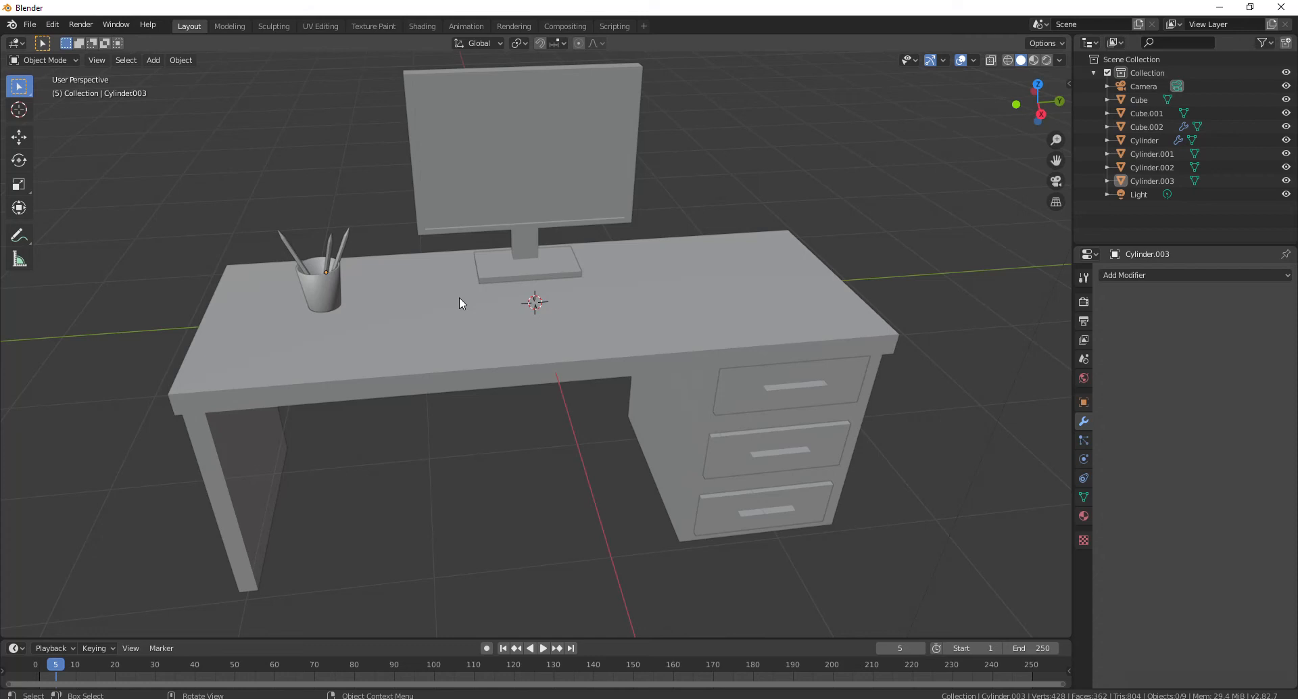
{"action": "middle_click_drag", "start_coordinate": [460, 296], "coordinate": [445, 286]}
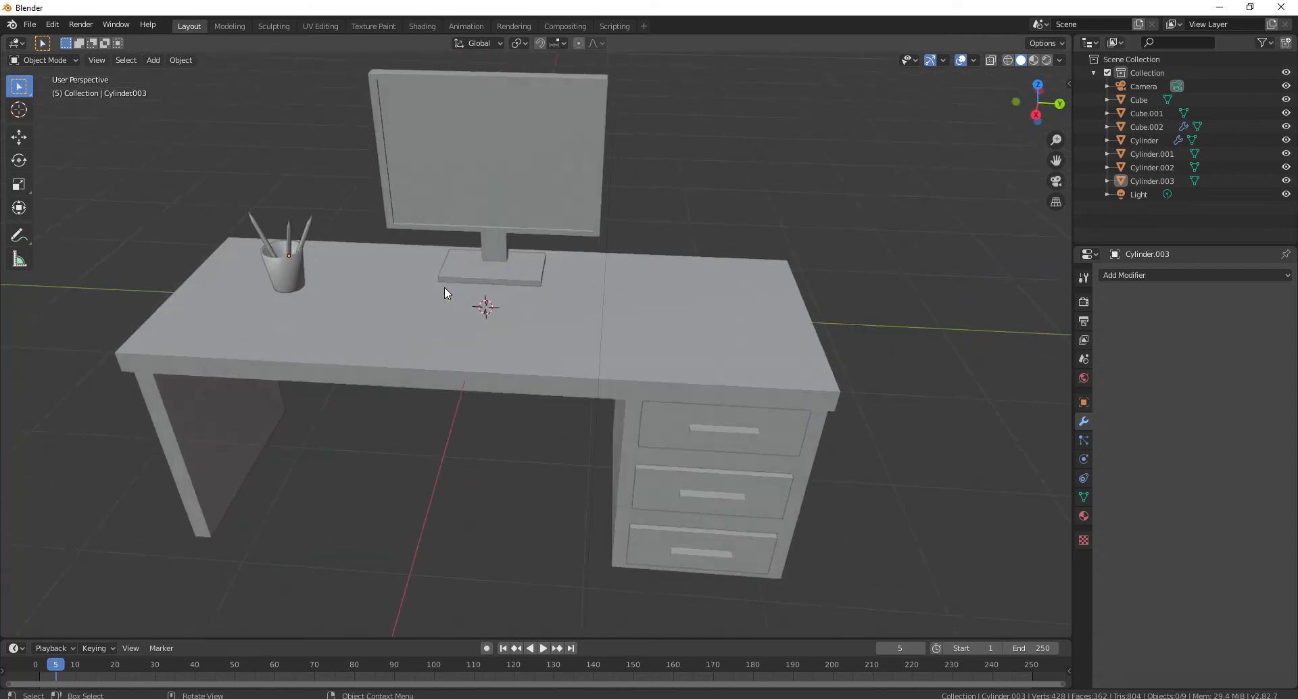
{"action": "scroll", "coordinate": [482, 308], "scroll_direction": "up", "scroll_amount": 5}
{"action": "scroll", "coordinate": [482, 308], "scroll_direction": "down", "scroll_amount": 3}
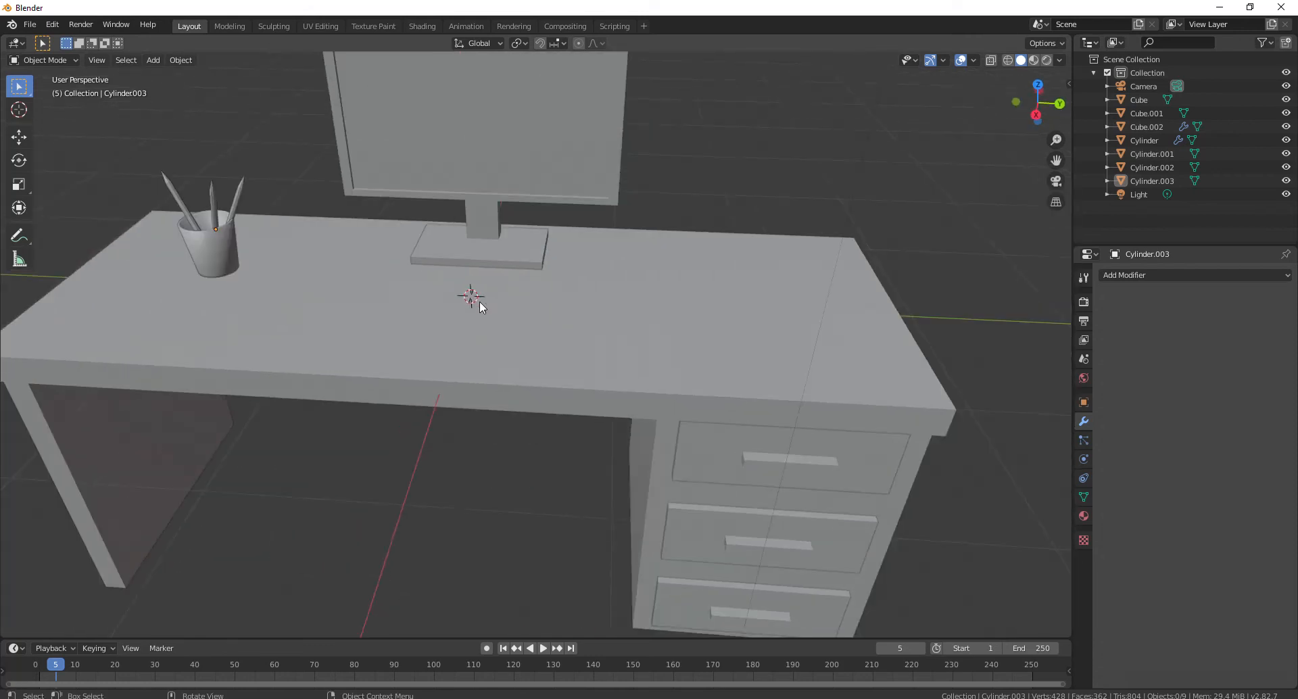
- Add a cube, scale it uniformly to about 0.413, and flatten it to about 0.067 in Z
{"action": "key", "text": "shift+a"}
{"action": "mouse_move", "coordinate": [480, 302]}
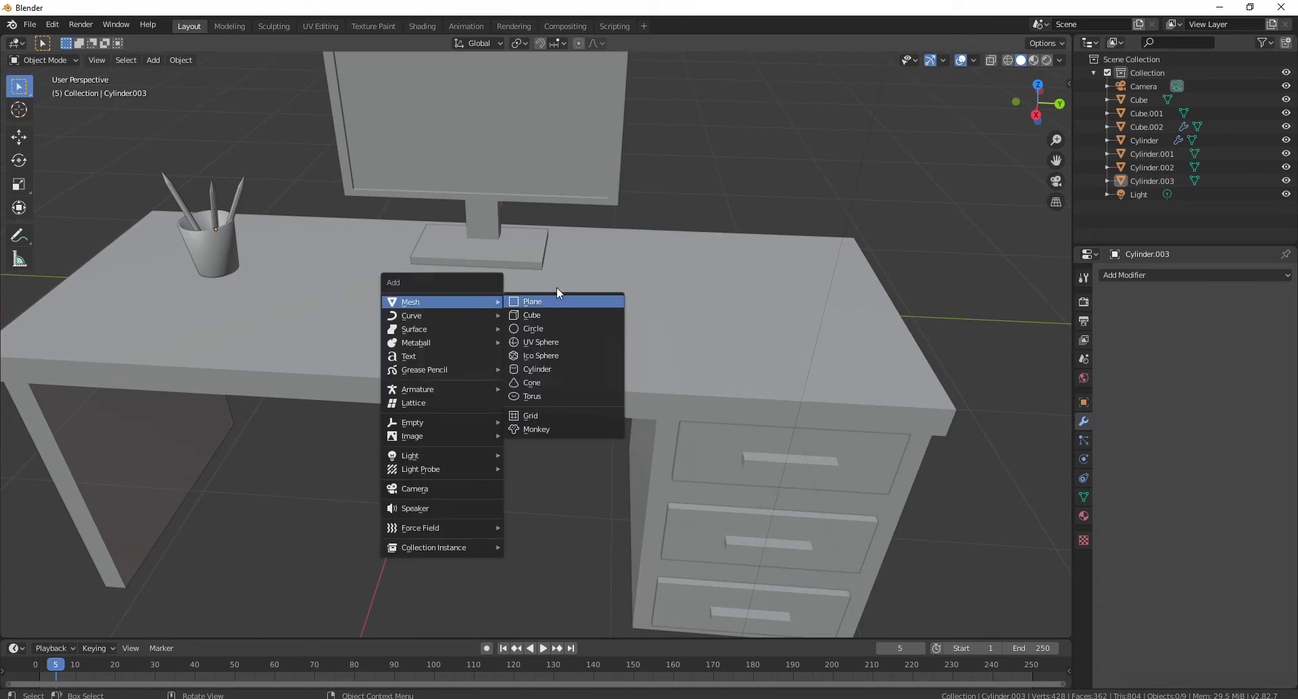
{"action": "left_click", "coordinate": [568, 316]}
{"action": "key", "text": "s"}
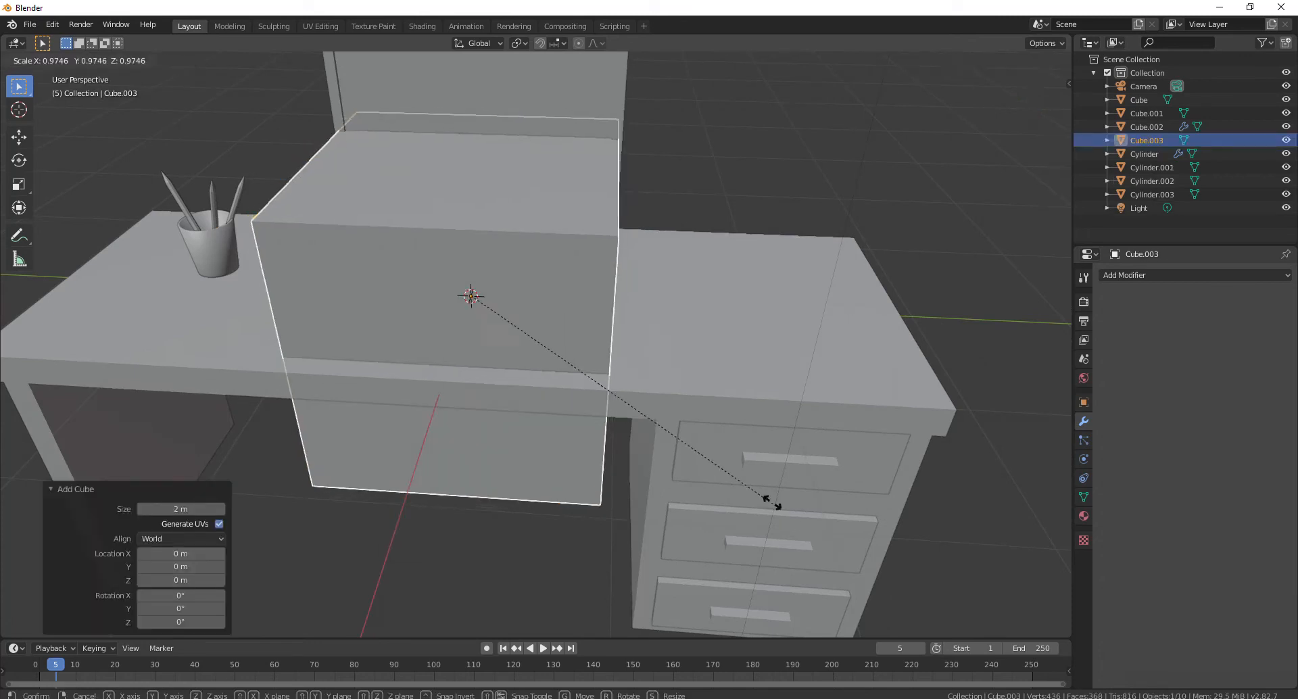
{"action": "left_click", "coordinate": [616, 363]}
{"action": "key", "text": "s"}
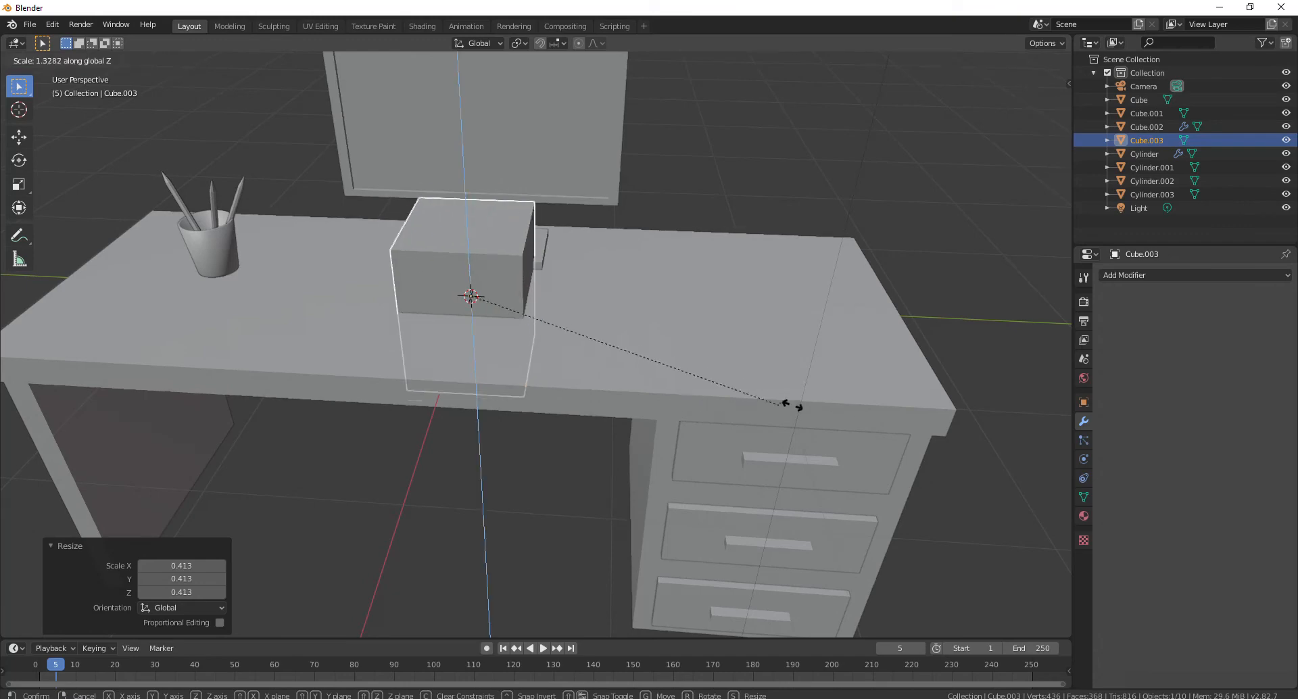
{"action": "key", "text": "z"}
{"action": "left_click", "coordinate": [493, 306]}
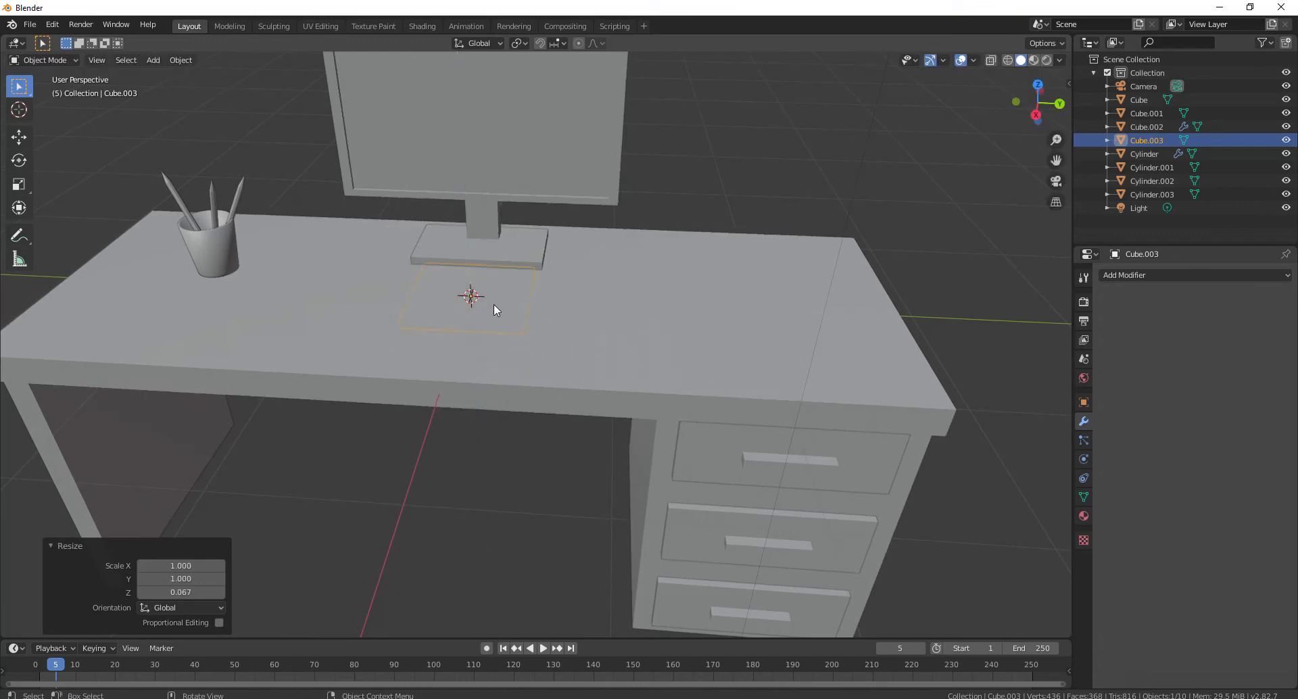
- Move the flattened box in front of the monitor stand, with a final shift of about 0.365 m in X and -0.067 m in Z
{"action": "key", "text": "g"}
{"action": "left_click", "coordinate": [453, 282]}
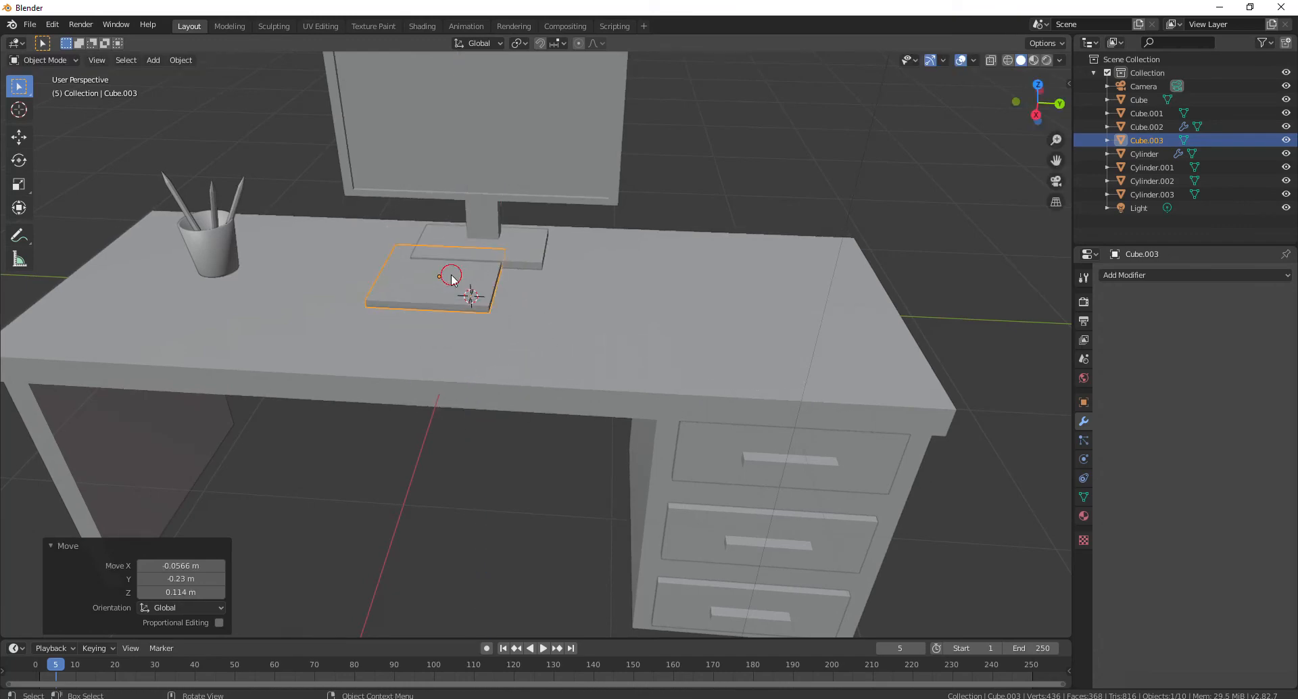
{"action": "middle_click_drag", "start_coordinate": [454, 283], "coordinate": [430, 393]}
{"action": "key", "text": "g"}
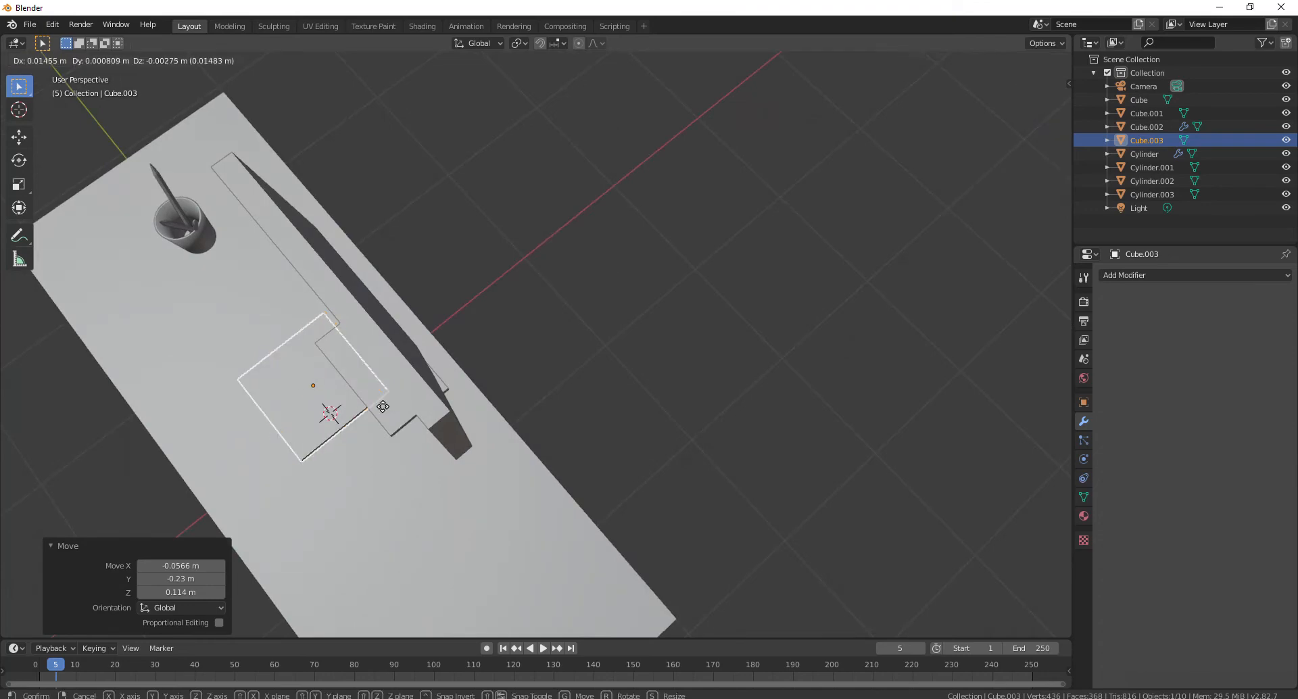
{"action": "left_click", "coordinate": [356, 435]}
- Center the flat box below the monitor by moving it about 0.245 m in Y and 0.021 m in Z
{"action": "middle_click_drag", "start_coordinate": [356, 434], "coordinate": [462, 343]}
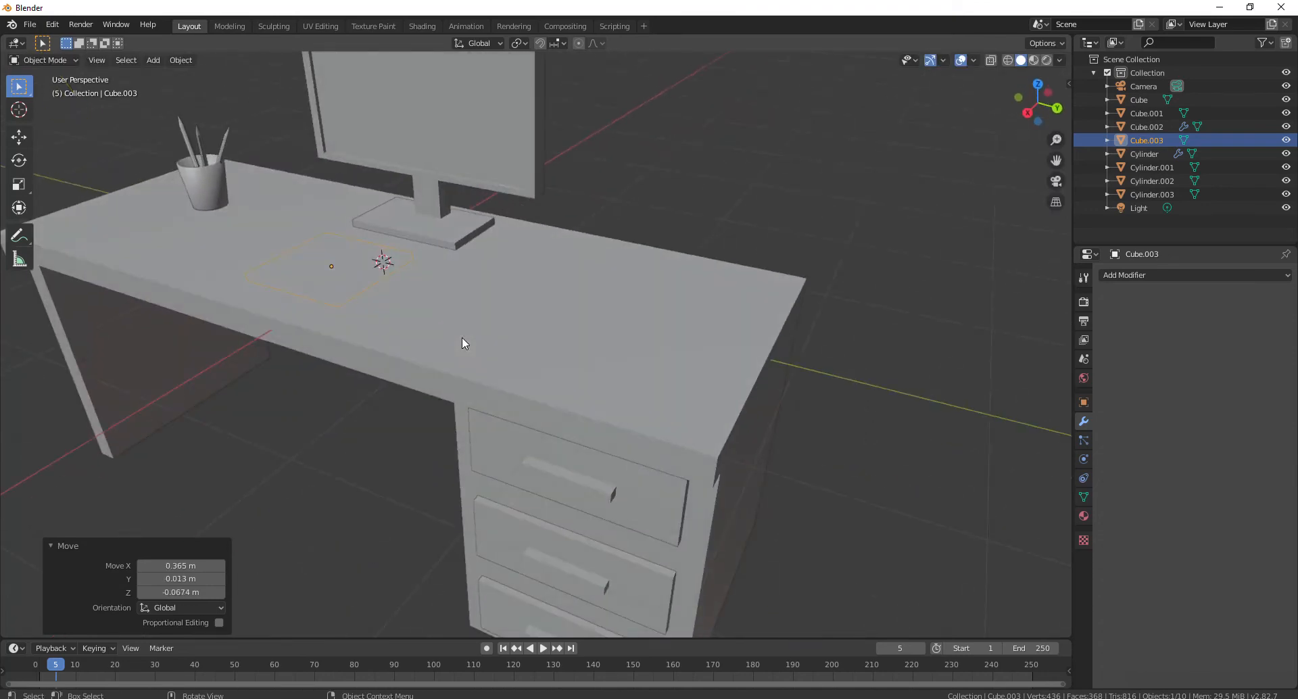
{"action": "key", "text": "KP_1"}
{"action": "key", "text": "Up"}
{"action": "key", "text": "KP_3"}
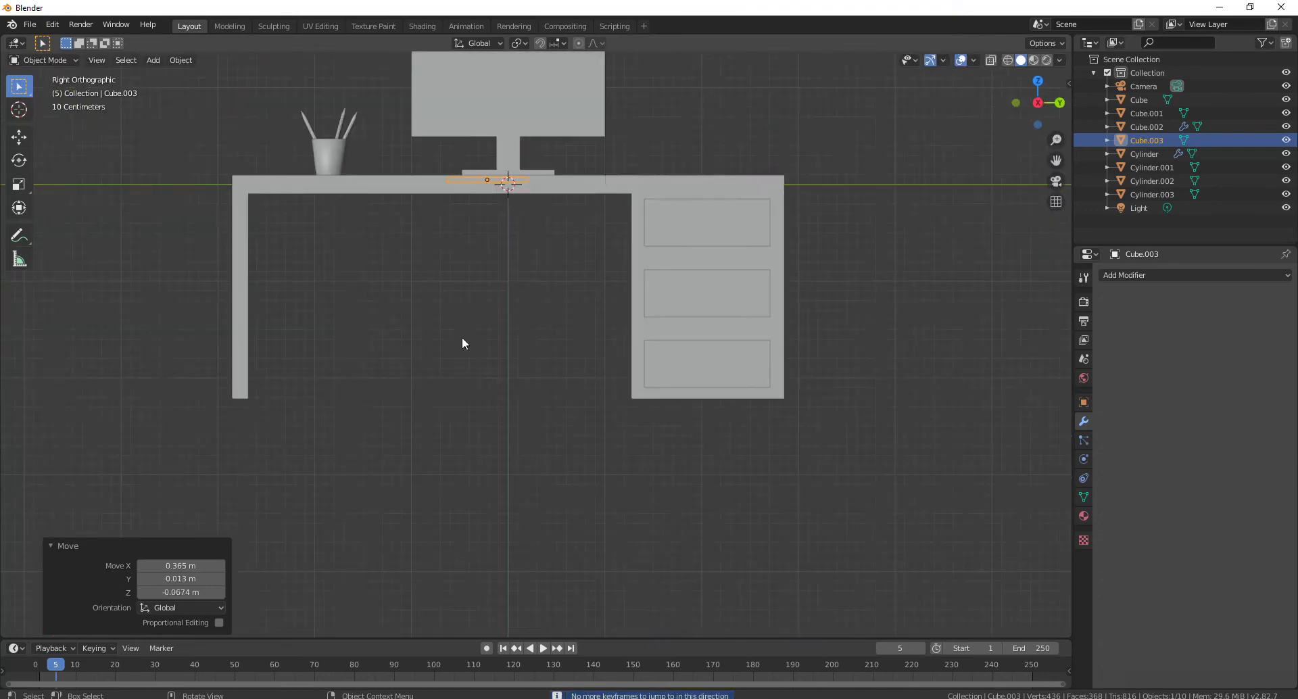
{"action": "key", "text": "g"}
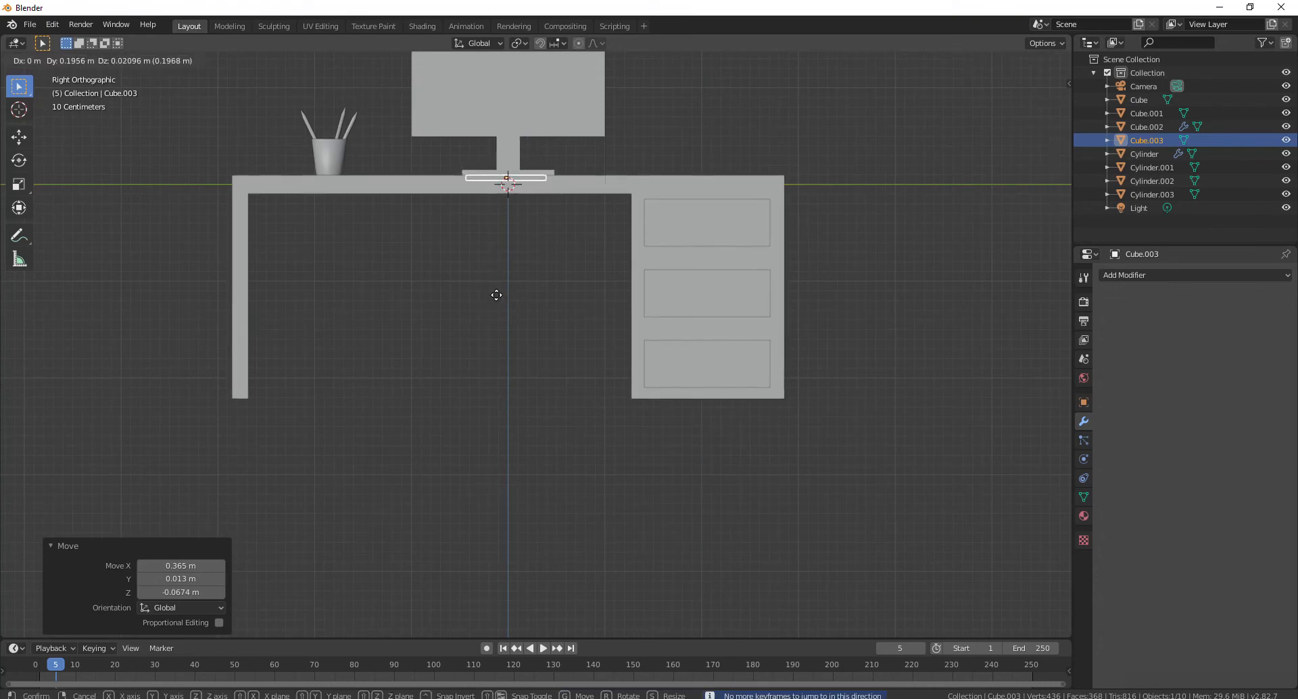
{"action": "left_click", "coordinate": [499, 296]}
- Scale the flat box by about 2.224 along Y
{"action": "key", "text": "s"}
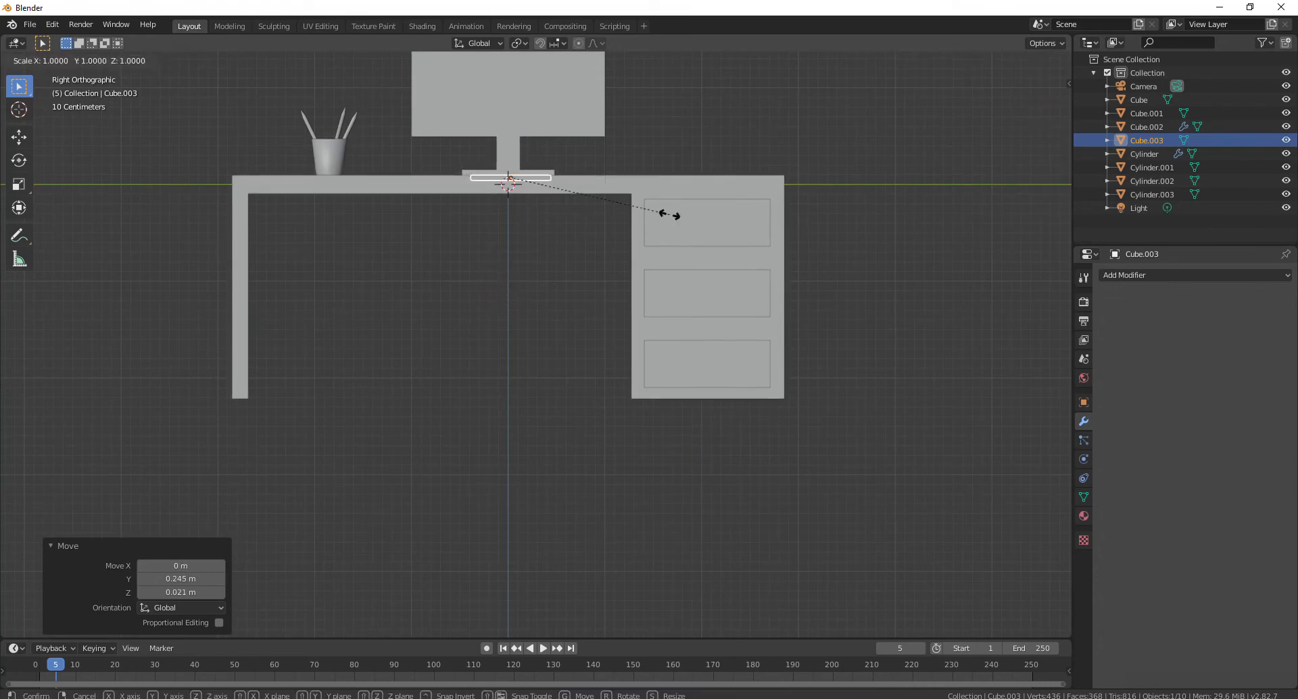
{"action": "key", "text": "y"}
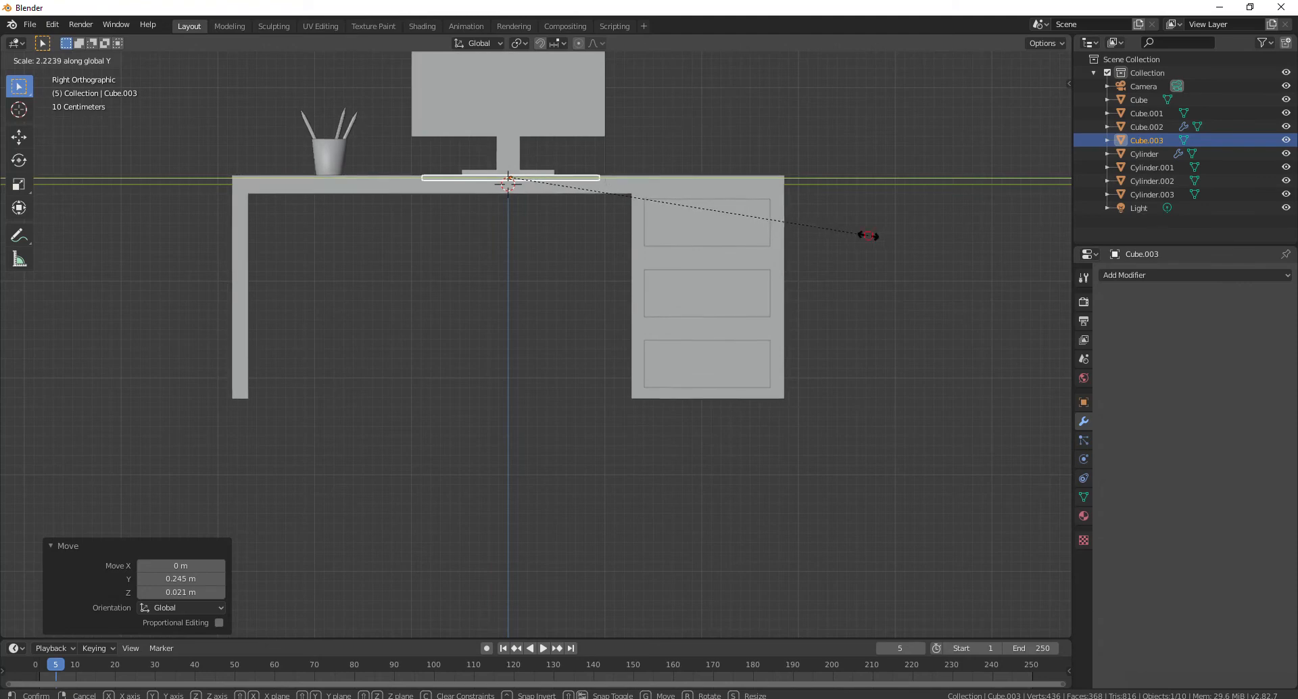
{"action": "left_click", "coordinate": [872, 237]}
- Raise the flat box about 0.032 m in Z so it sits on the desktop
{"action": "key", "text": "KP_7"}
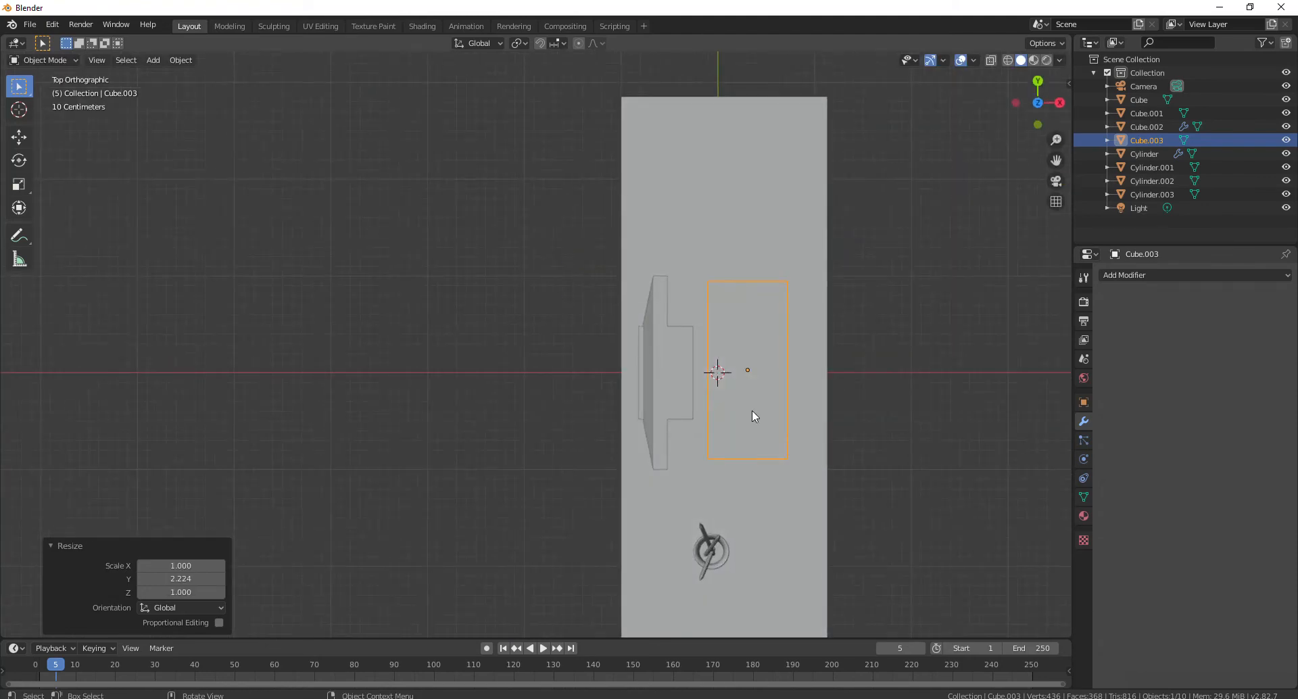
{"action": "middle_click_drag", "start_coordinate": [752, 411], "coordinate": [660, 242]}
{"action": "scroll", "coordinate": [568, 230], "scroll_direction": "up", "scroll_amount": 3}
{"action": "key", "text": "g"}
{"action": "key", "text": "z"}
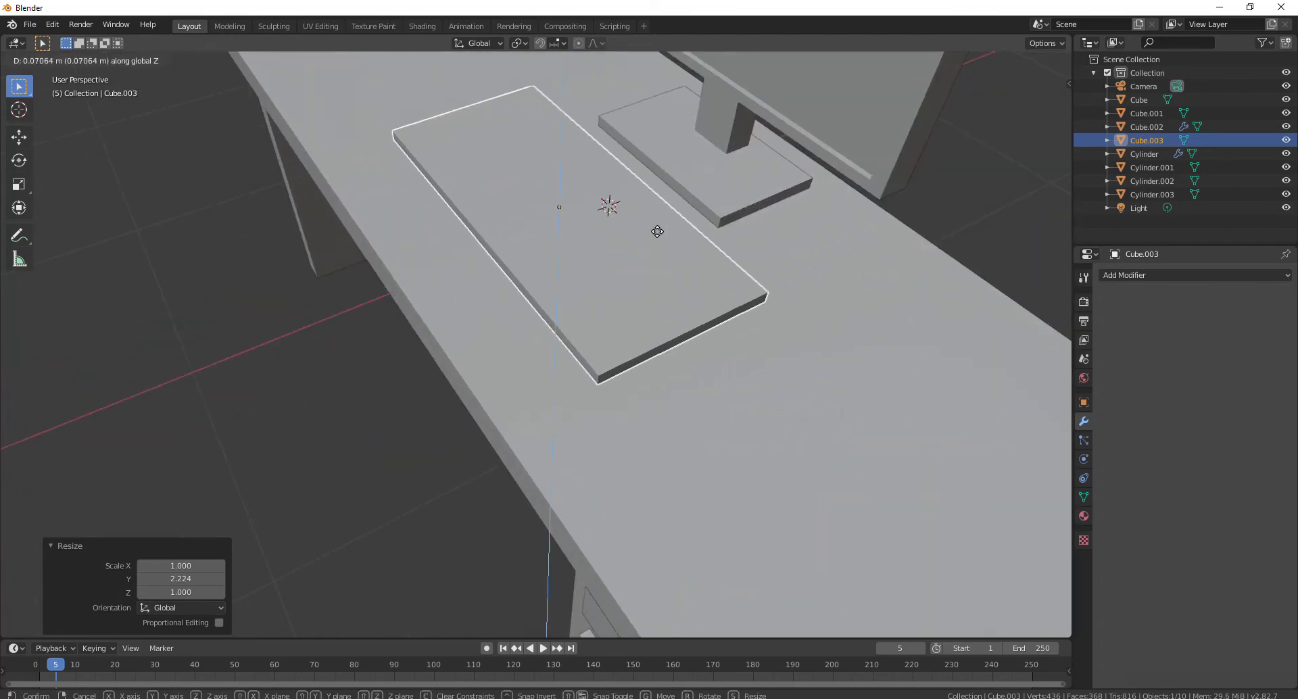
{"action": "left_click", "coordinate": [658, 238]}
- Scale the flat box by about 0.836 along Y to shorten it
{"action": "scroll", "coordinate": [658, 237], "scroll_direction": "down", "scroll_amount": 3}
{"action": "middle_click_drag", "start_coordinate": [624, 279], "coordinate": [704, 266]}
{"action": "scroll", "coordinate": [705, 267], "scroll_direction": "down", "scroll_amount": 3}
{"action": "scroll", "coordinate": [703, 267], "scroll_direction": "up", "scroll_amount": 3}
{"action": "scroll", "coordinate": [703, 266], "scroll_direction": "down", "scroll_amount": 2}
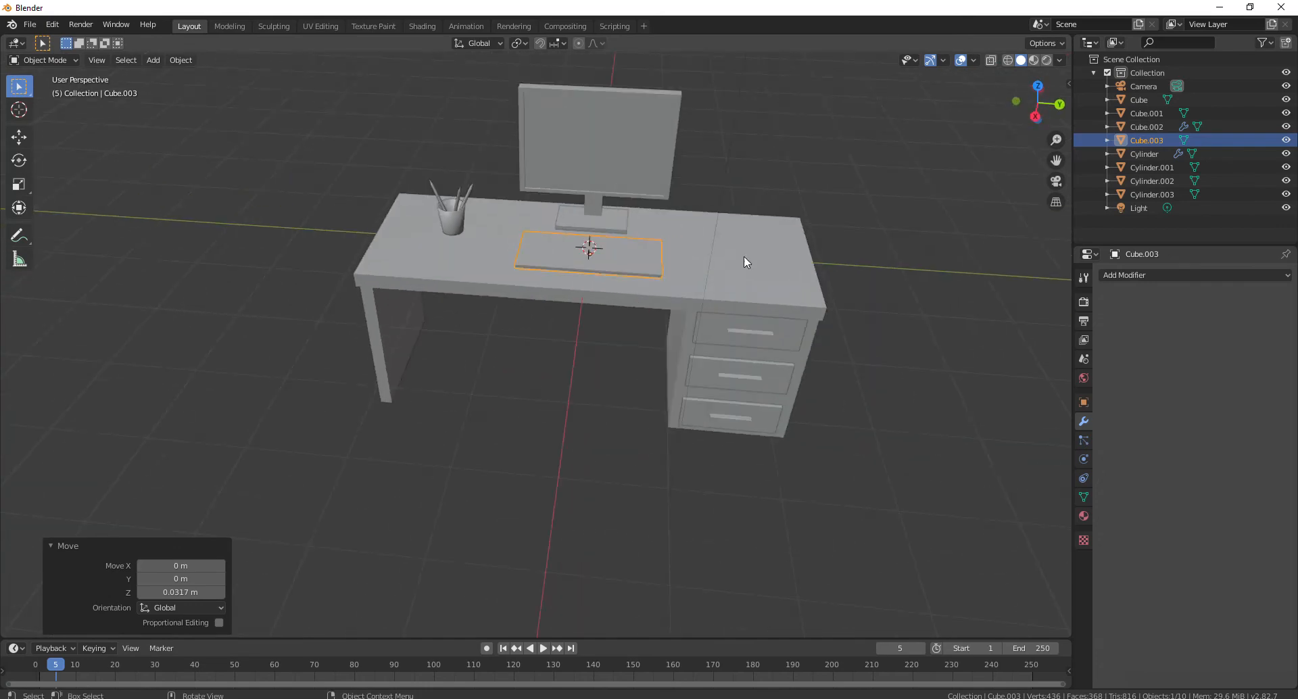
{"action": "key", "text": "s"}
{"action": "key", "text": "y"}
{"action": "left_click", "coordinate": [724, 258]}
- In Edit Mode, raise the flat box's top rear edge about 0.05 m in Z to slope its top, and return to Object Mode
{"action": "middle_click_drag", "start_coordinate": [663, 237], "coordinate": [747, 226]}
{"action": "middle_click_drag", "start_coordinate": [602, 199], "coordinate": [630, 329], "text": "shift"}
{"action": "scroll", "coordinate": [453, 267], "scroll_direction": "up", "scroll_amount": 5}
{"action": "scroll", "coordinate": [387, 277], "scroll_direction": "up", "scroll_amount": 1}
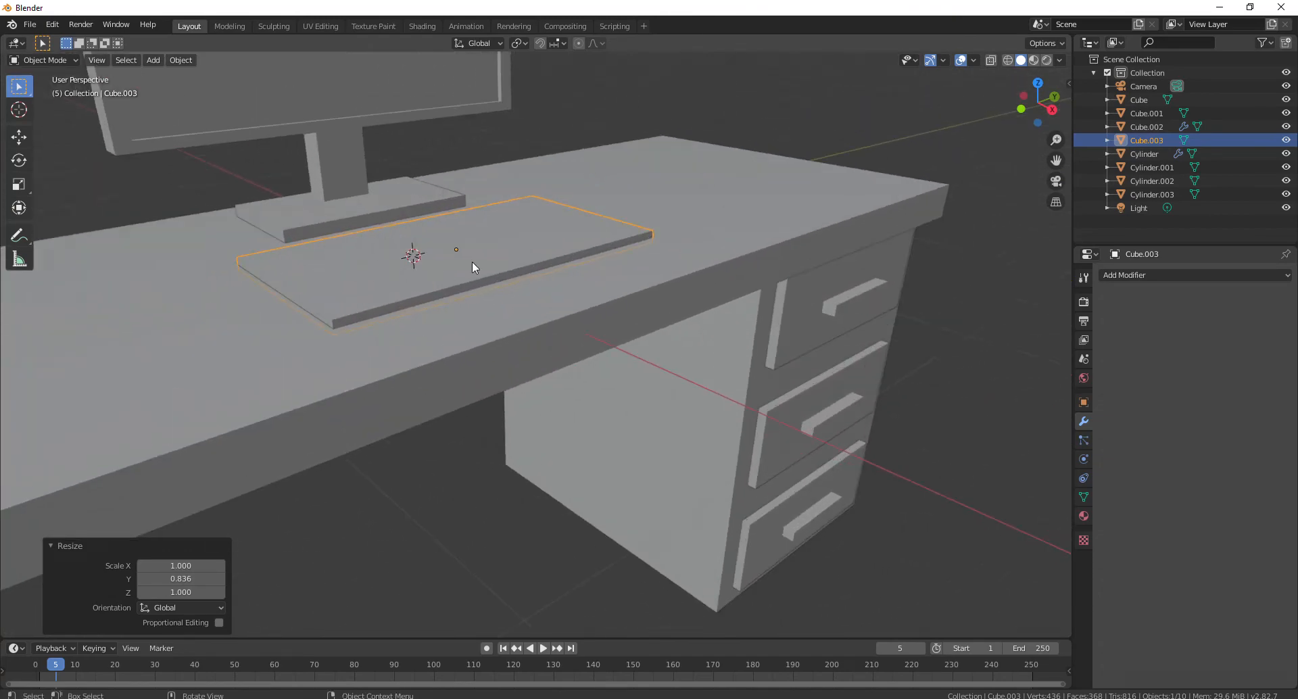
{"action": "middle_click_drag", "start_coordinate": [527, 237], "coordinate": [647, 270], "text": "shift"}
{"action": "key", "text": "Tab"}
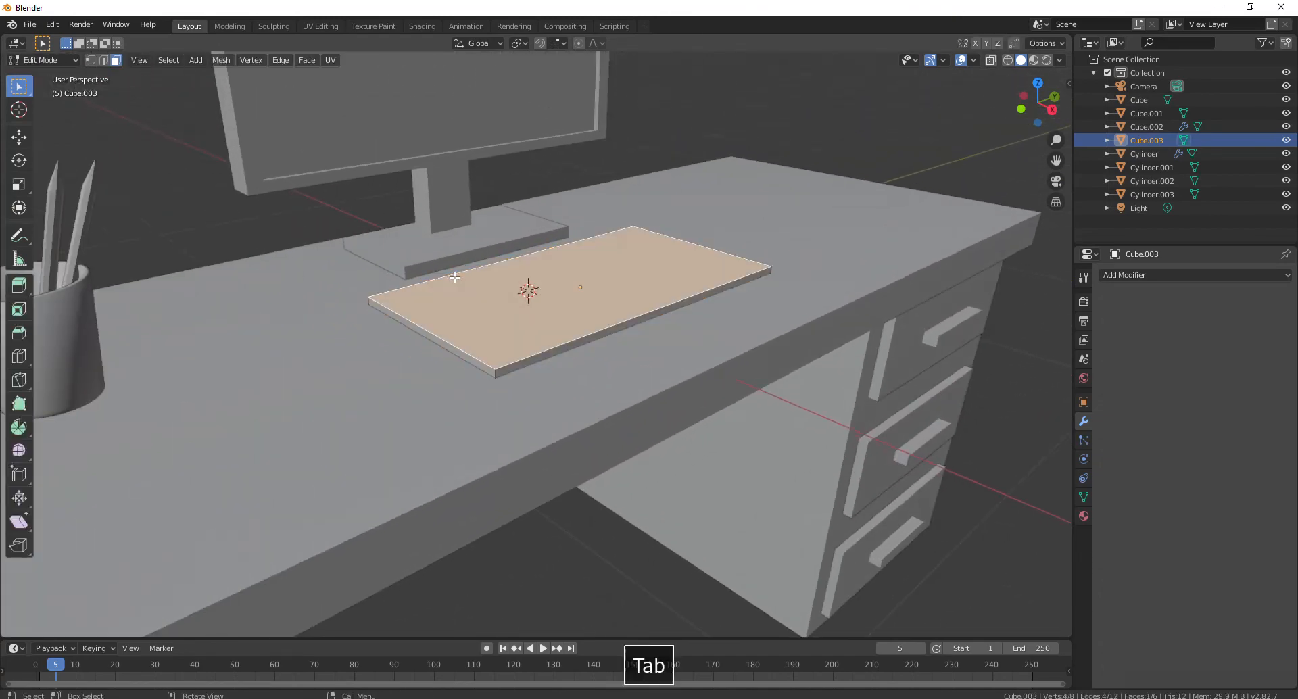
{"action": "key", "text": "2"}
{"action": "left_click", "coordinate": [454, 278]}
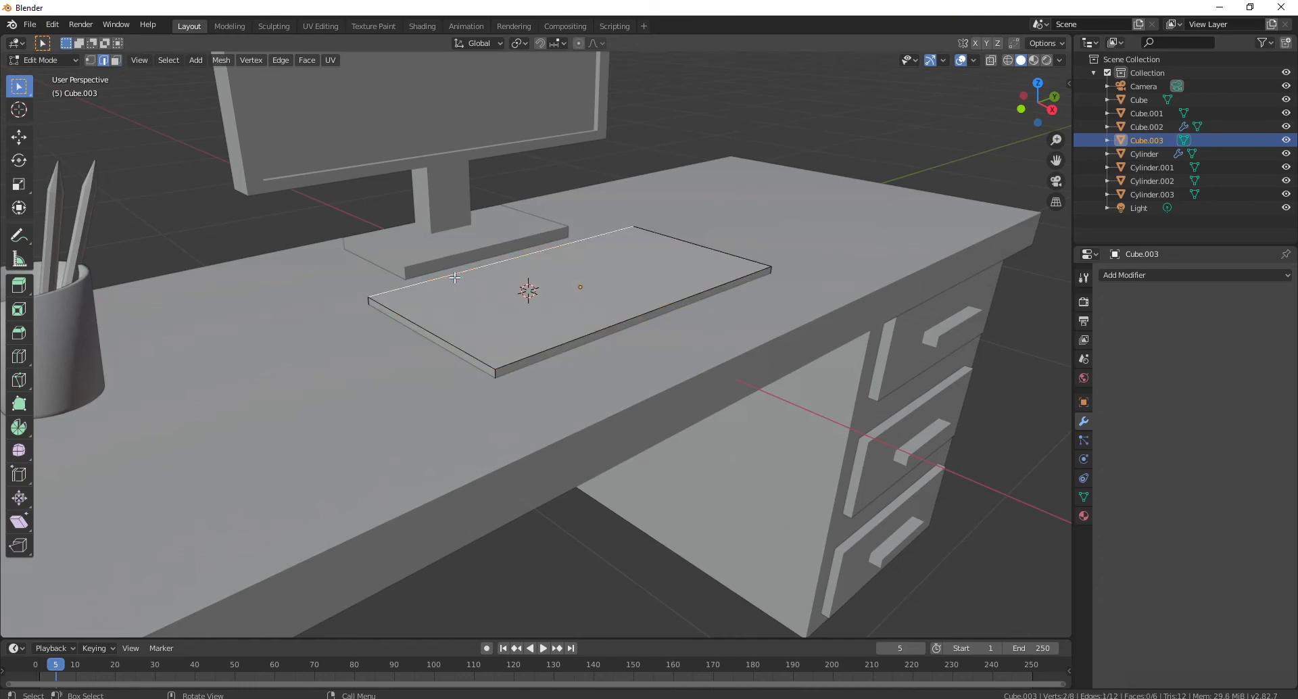
{"action": "key", "text": "g"}
{"action": "key", "text": "z"}
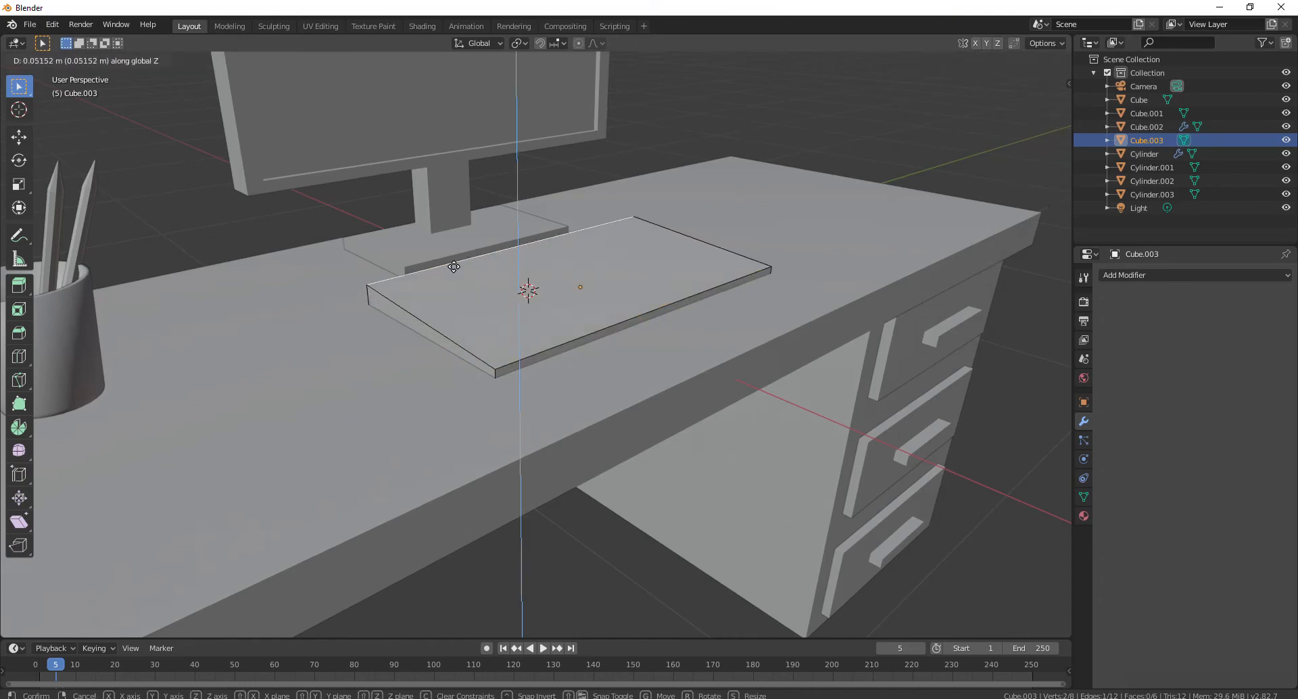
{"action": "left_click", "coordinate": [454, 266]}
{"action": "key", "text": "Tab"}
{"action": "middle_click_drag", "start_coordinate": [453, 266], "coordinate": [718, 319]}
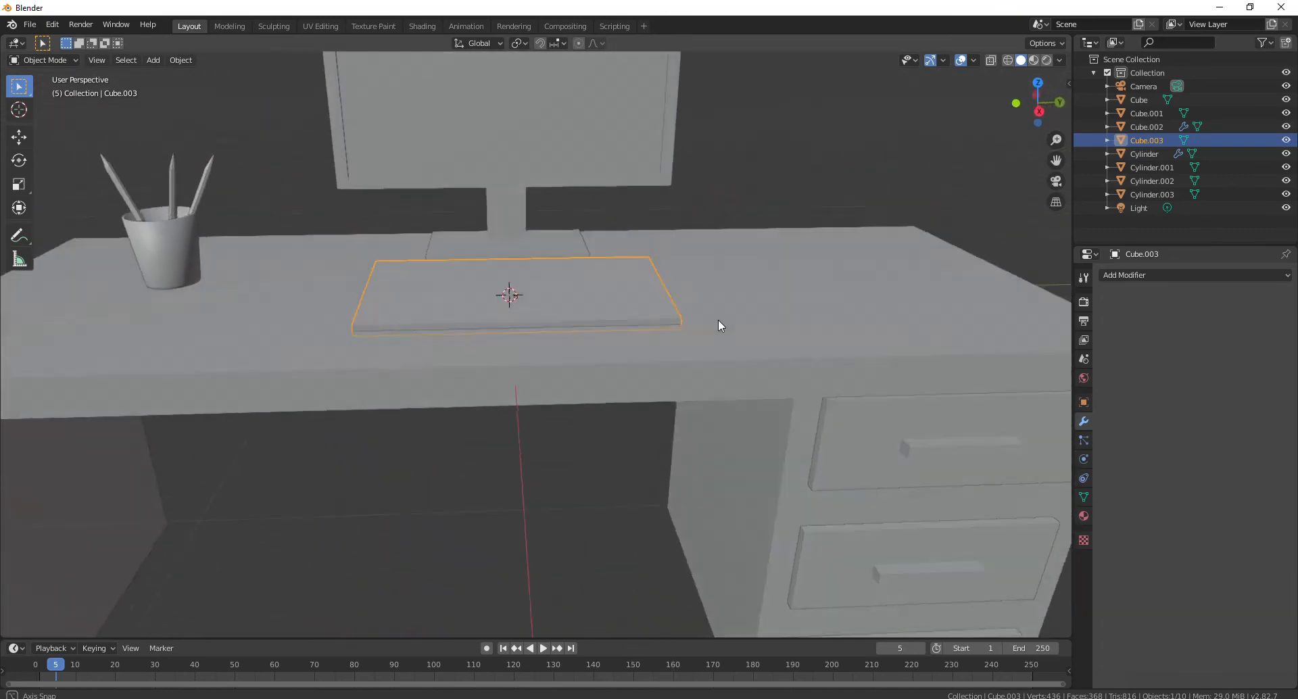
{"action": "scroll", "coordinate": [718, 319], "scroll_direction": "down", "scroll_amount": 3}
{"action": "scroll", "coordinate": [718, 320], "scroll_direction": "down", "scroll_amount": 2}
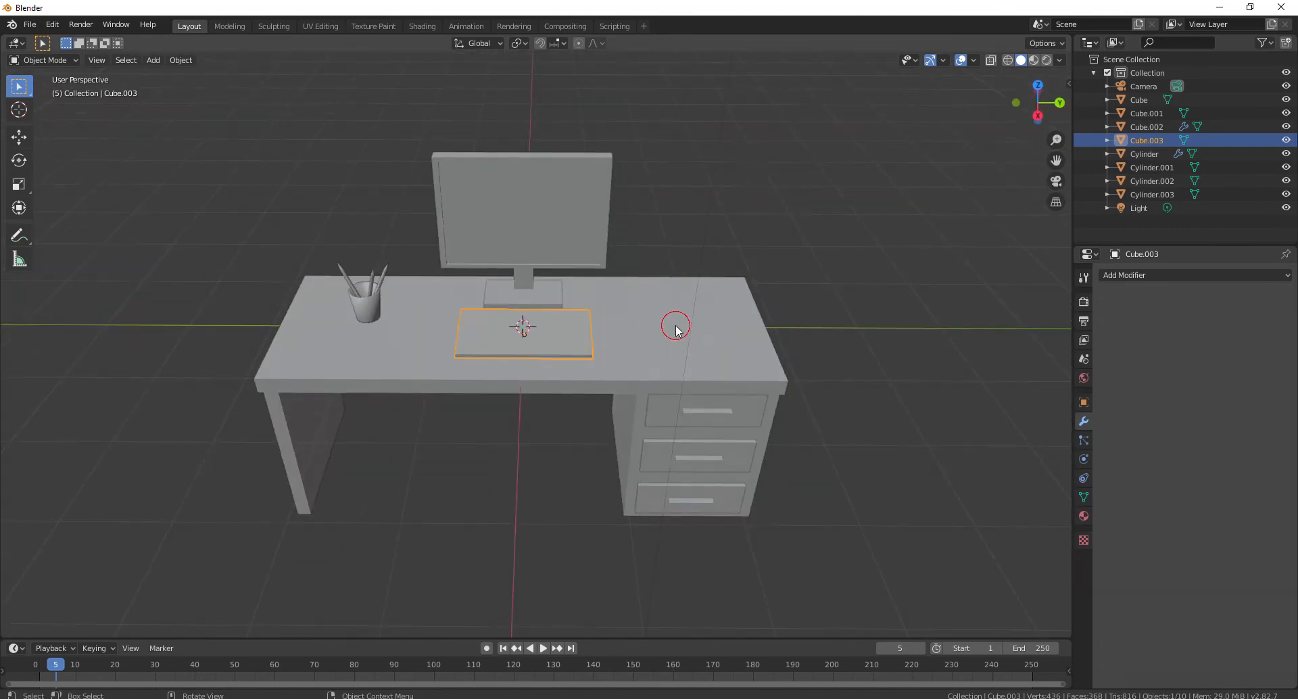
- Add a cube mesh and move it about 1.59 m along Y to the desk area over the drawers
{"action": "left_click", "coordinate": [636, 336]}
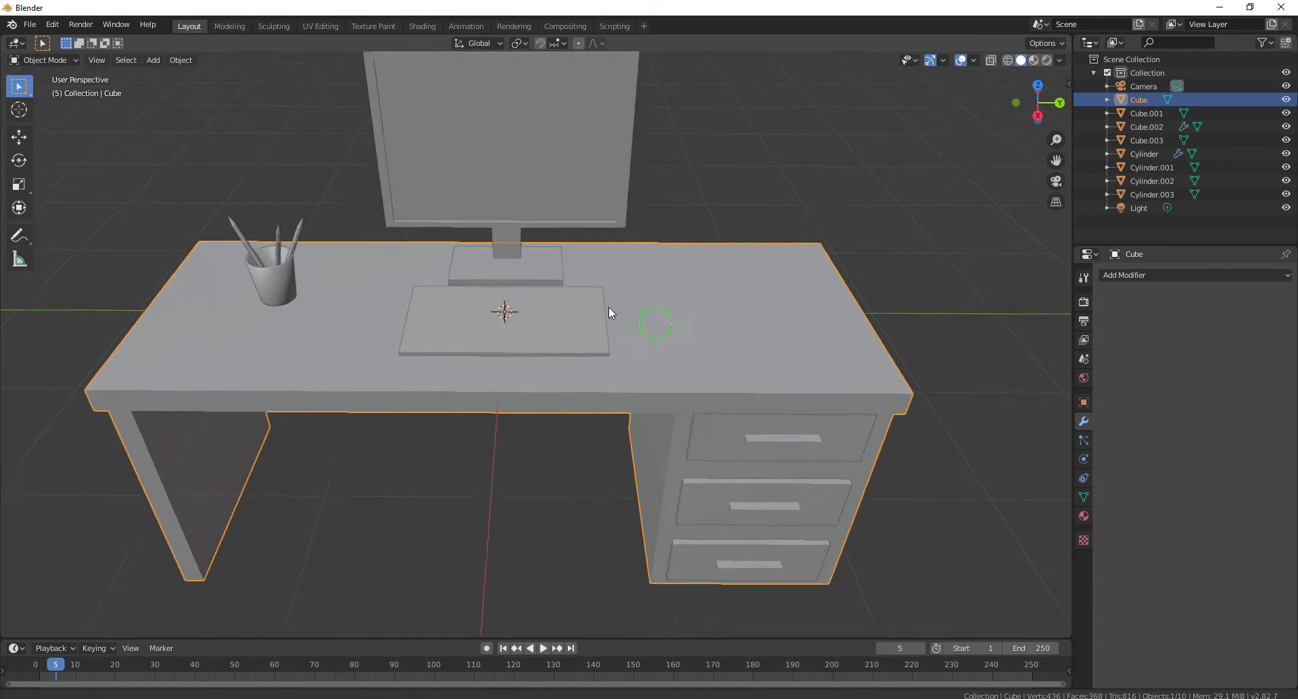
{"action": "scroll", "coordinate": [513, 299], "scroll_direction": "up", "scroll_amount": 5}
{"action": "key", "text": "shift+a"}
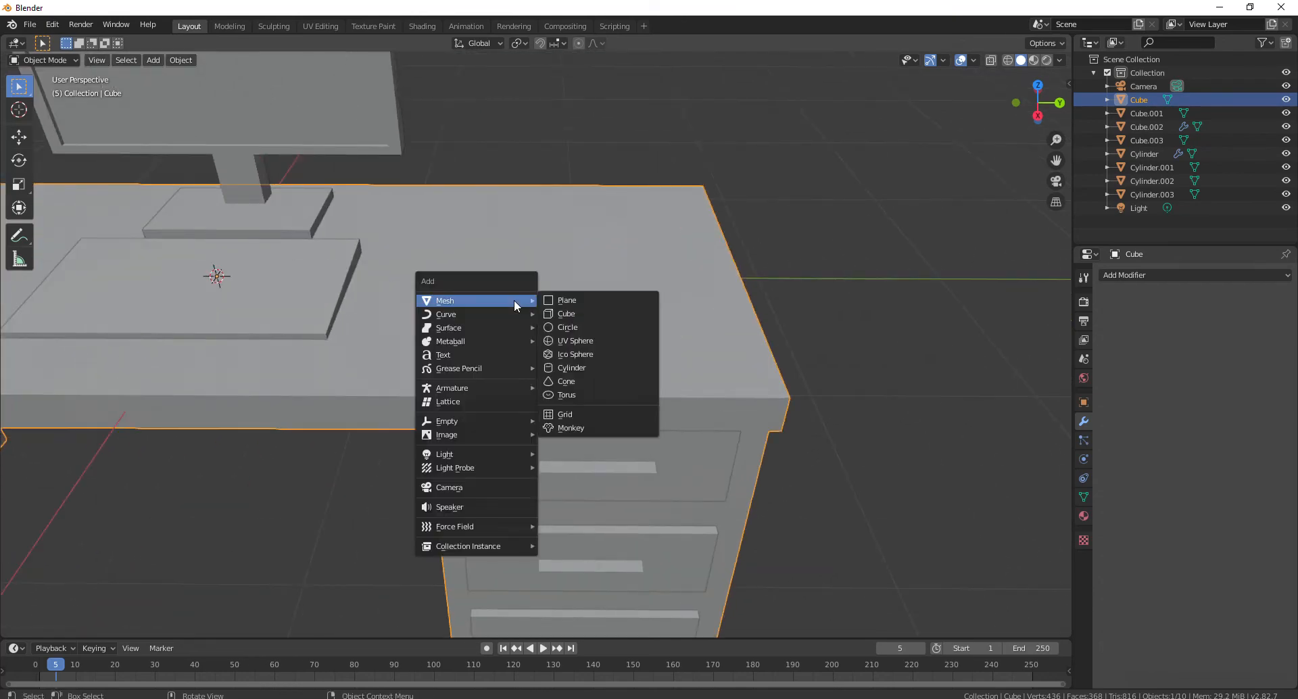
{"action": "left_click", "coordinate": [566, 313]}
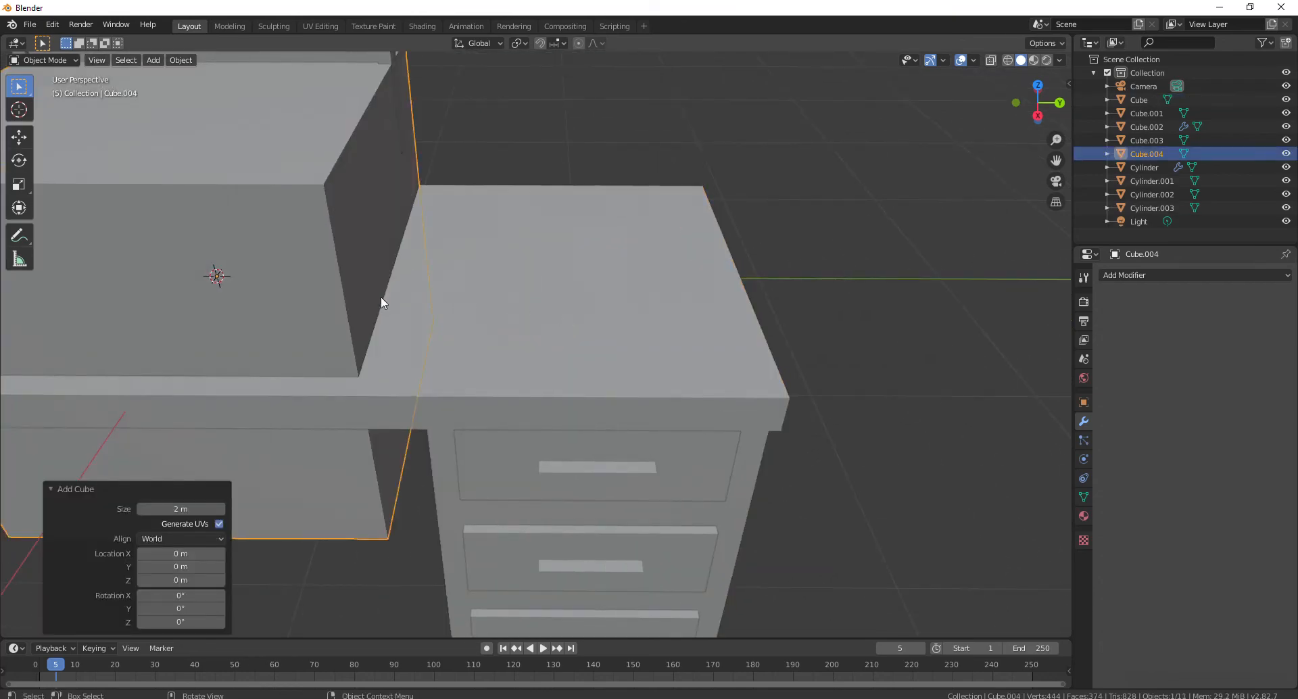
{"action": "scroll", "coordinate": [386, 301], "scroll_direction": "down", "scroll_amount": 5}
{"action": "key", "text": "g"}
{"action": "left_click", "coordinate": [542, 309]}
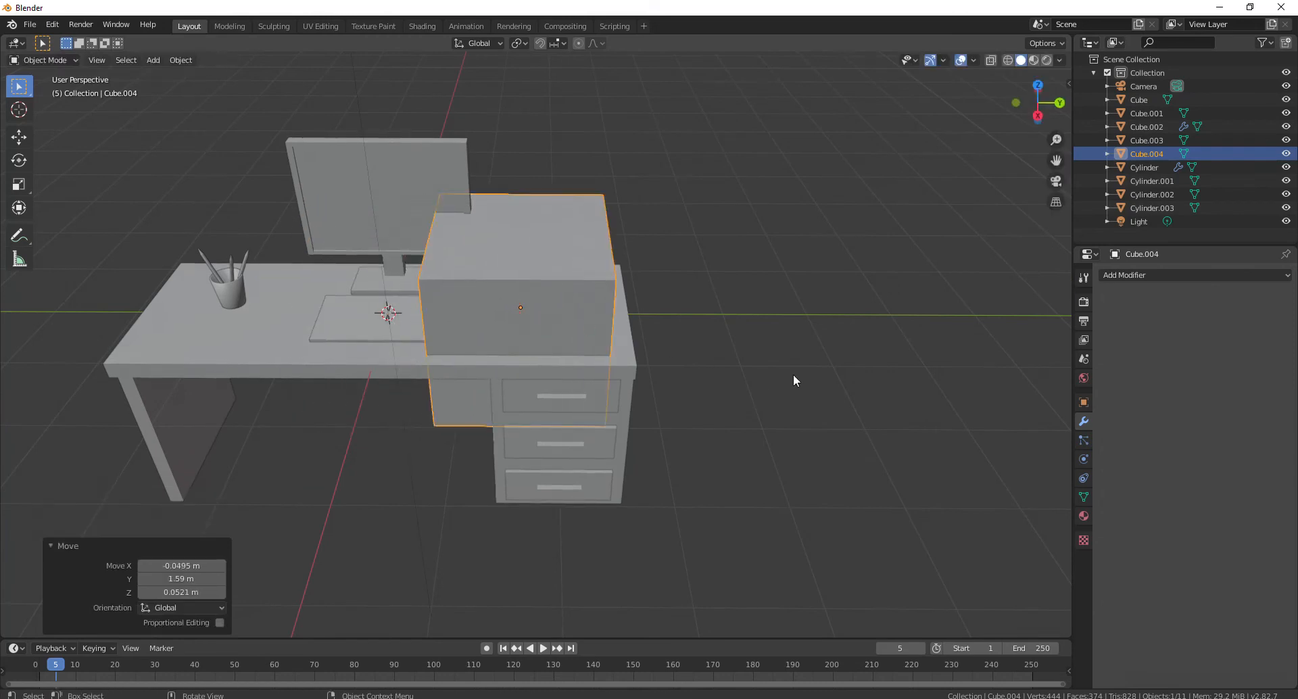
- Scale the new cube uniformly to about 0.133
{"action": "key", "text": "s"}
{"action": "left_click", "coordinate": [557, 324]}
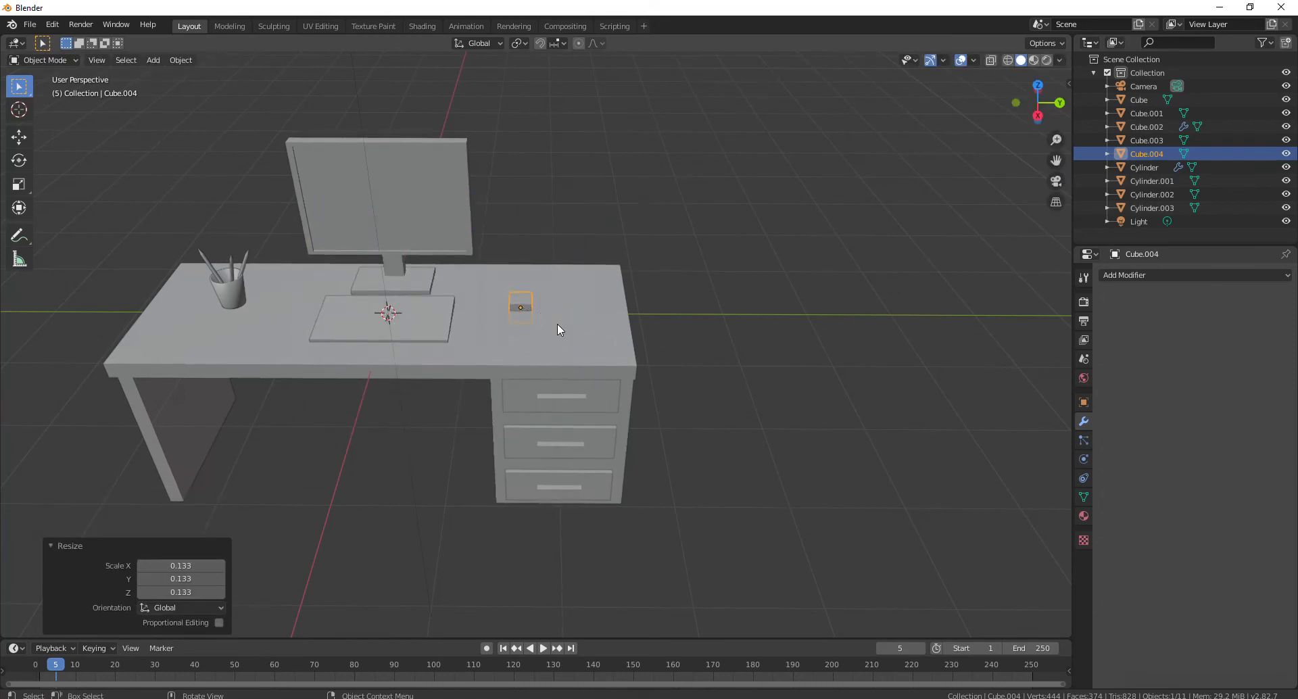
{"action": "right_click", "coordinate": [557, 323]}
{"action": "scroll", "coordinate": [562, 292], "scroll_direction": "up", "scroll_amount": 3}
{"action": "scroll", "coordinate": [603, 363], "scroll_direction": "up", "scroll_amount": 5}
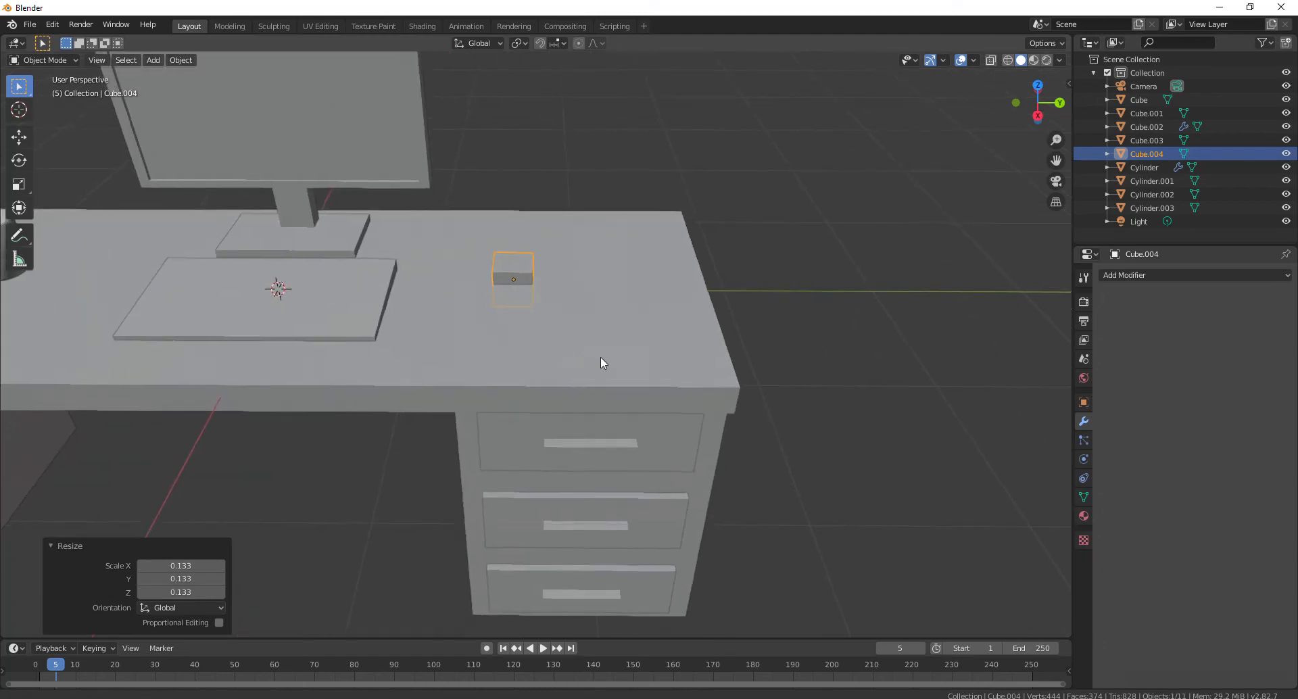
- Raise the small cube about 0.142 m in Z so it sits on the desktop
{"action": "scroll", "coordinate": [562, 391], "scroll_direction": "down", "scroll_amount": 5}
{"action": "middle_click_drag", "start_coordinate": [562, 391], "coordinate": [637, 373]}
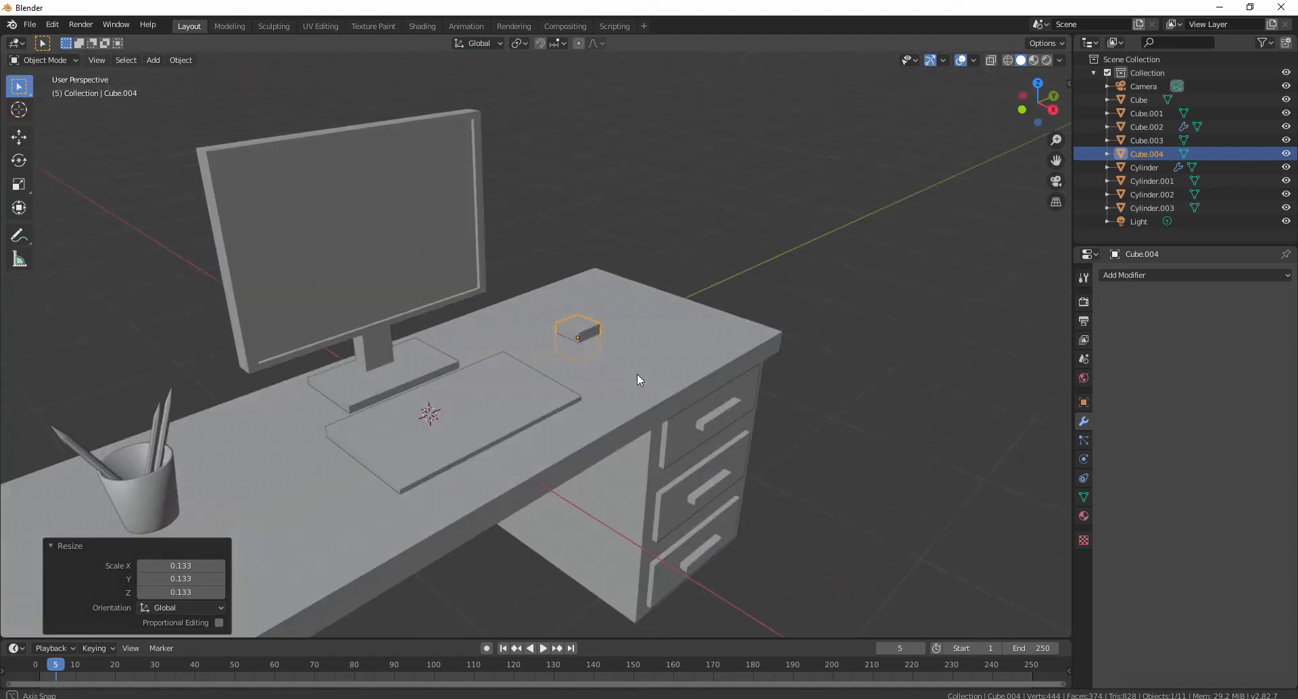
{"action": "scroll", "coordinate": [637, 373], "scroll_direction": "up", "scroll_amount": 5}
{"action": "middle_click_drag", "start_coordinate": [661, 328], "coordinate": [493, 375], "text": "shift"}
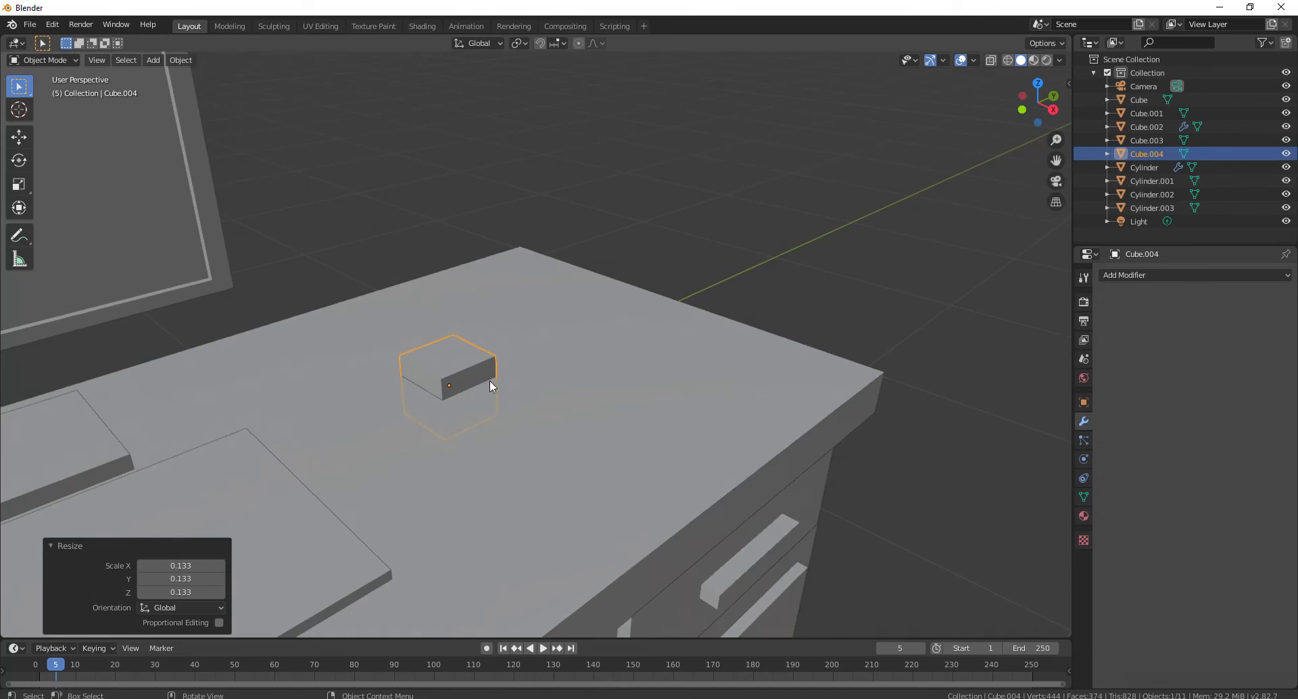
{"action": "key", "text": "g"}
{"action": "key", "text": "z"}
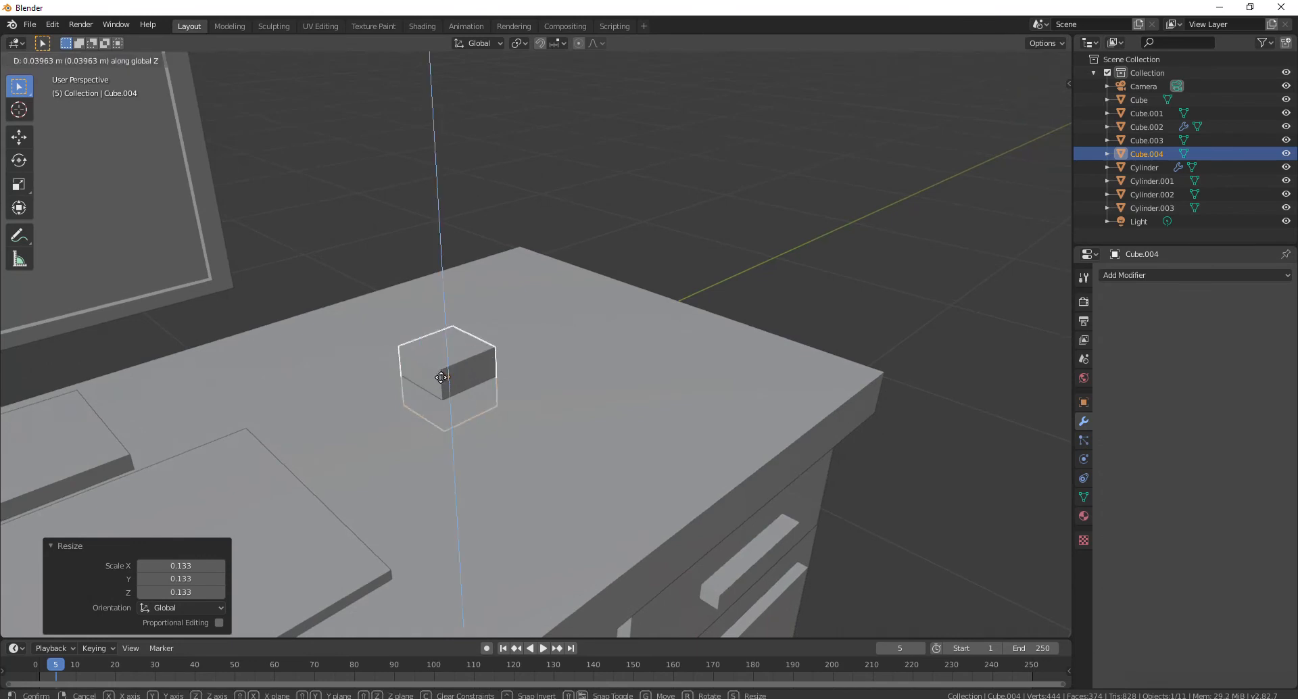
{"action": "left_click", "coordinate": [443, 376]}
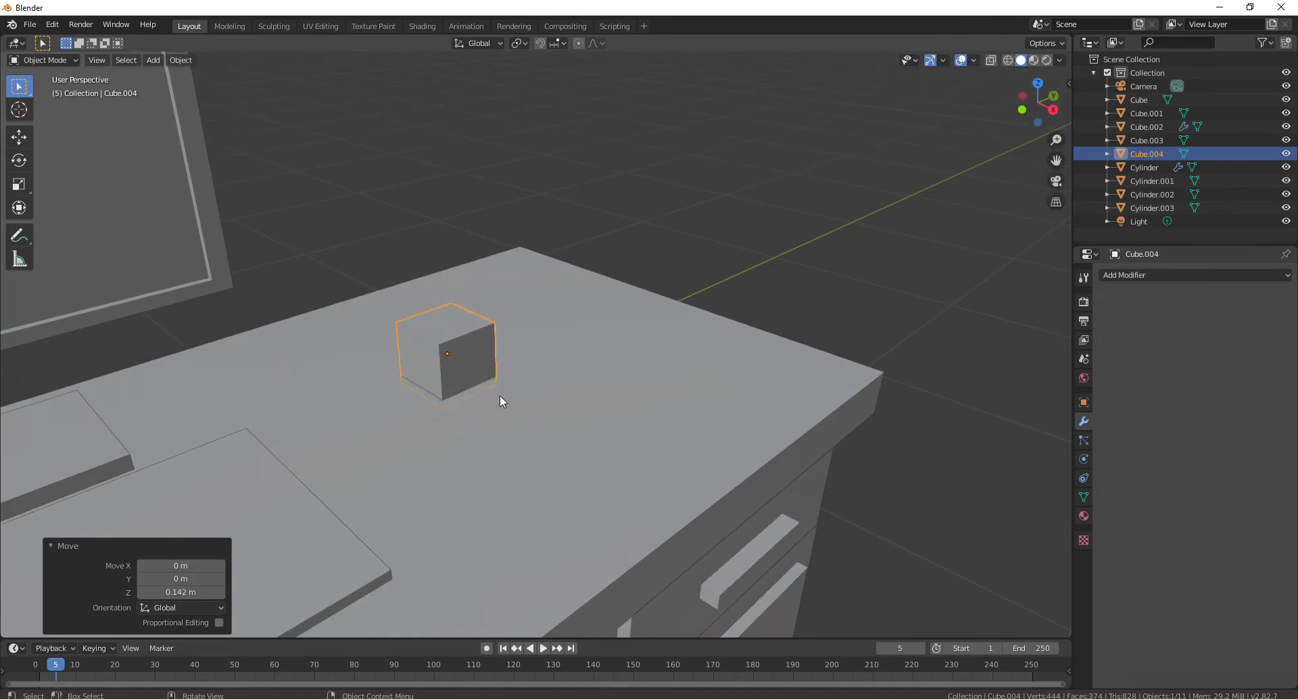
- Stretch the small cube by about 1.674 along X
{"action": "key", "text": "s"}
{"action": "key", "text": "x"}
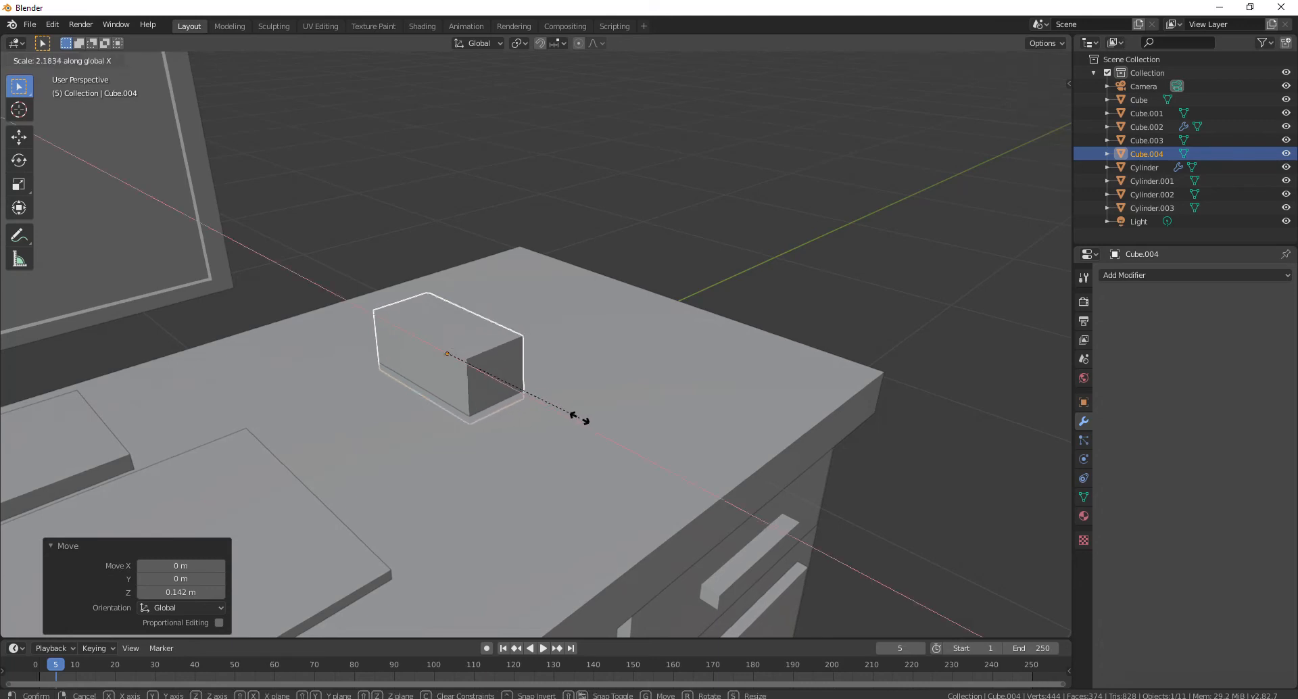
{"action": "left_click", "coordinate": [546, 409]}
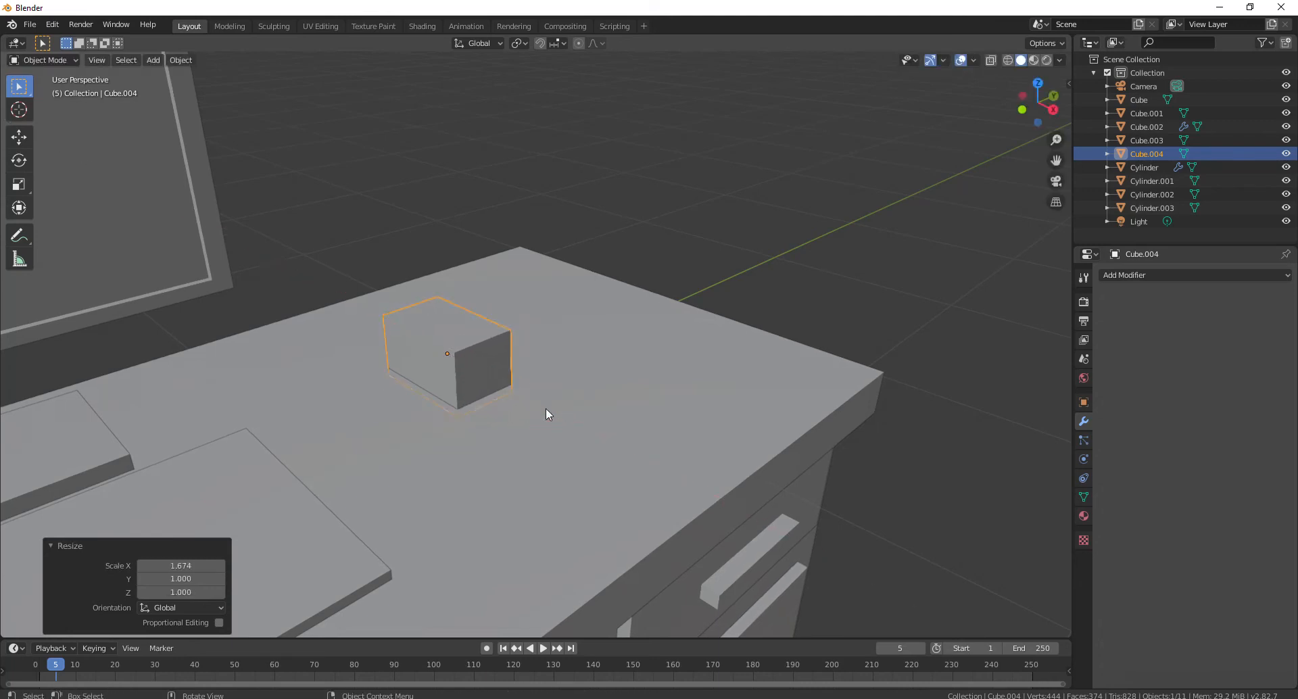
- Flatten the small box by about 0.461 along Z and move it about 0.196 m in X, 0.154 m in Y and -0.068 m in Z
{"action": "key", "text": "s"}
{"action": "key", "text": "z"}
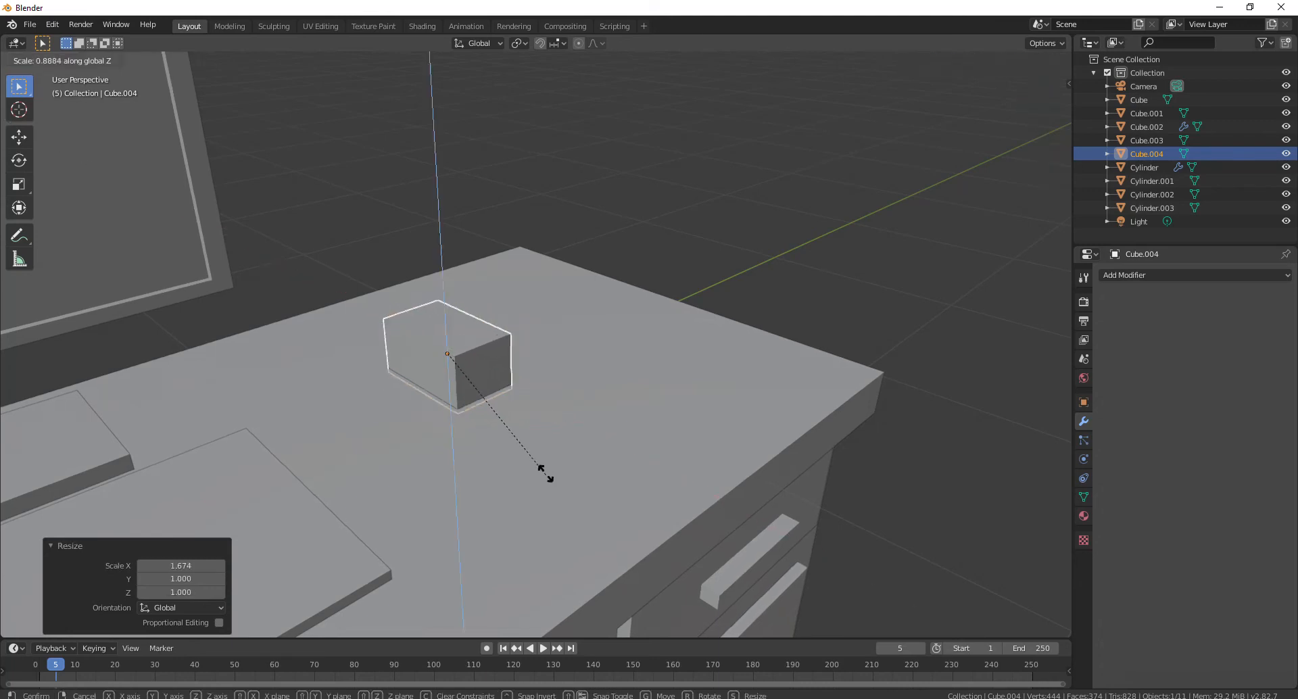
{"action": "left_click", "coordinate": [496, 416]}
{"action": "key", "text": "g"}
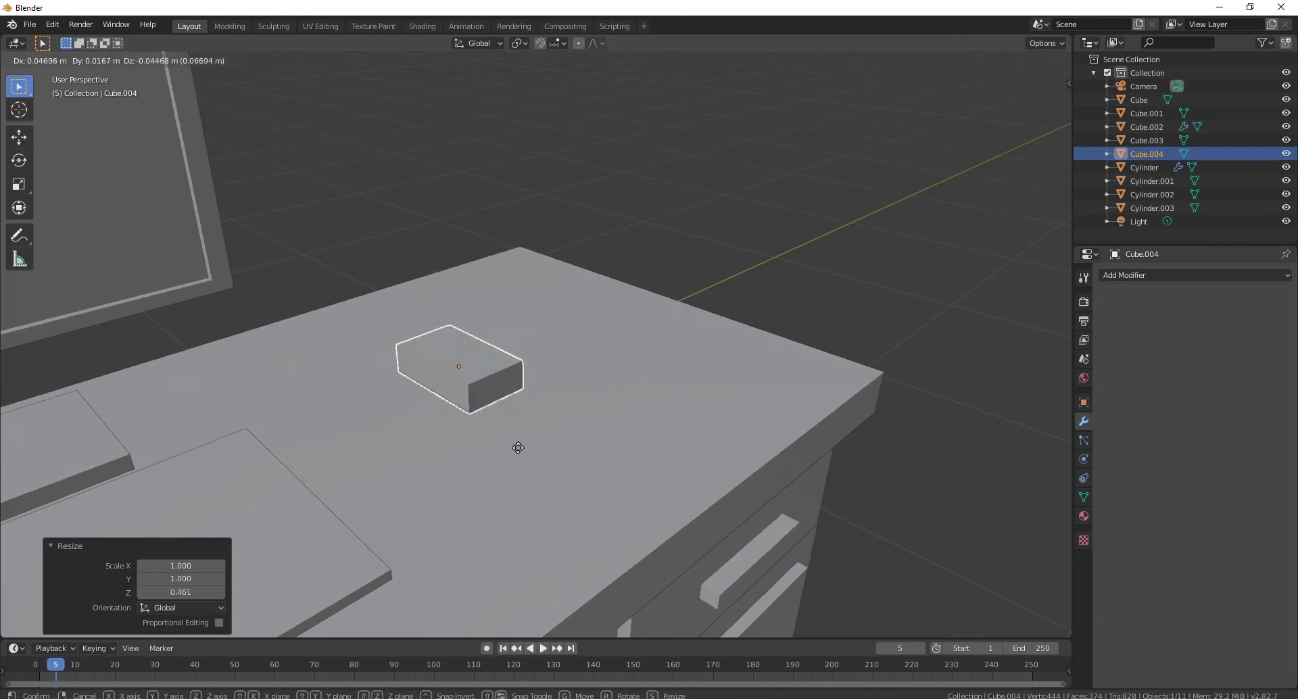
{"action": "left_click", "coordinate": [560, 437]}
- Add a Subdivision Surface modifier to the small box beside the keyboard
{"action": "middle_click_drag", "start_coordinate": [566, 436], "coordinate": [589, 316]}
{"action": "scroll", "coordinate": [588, 315], "scroll_direction": "up", "scroll_amount": 3}
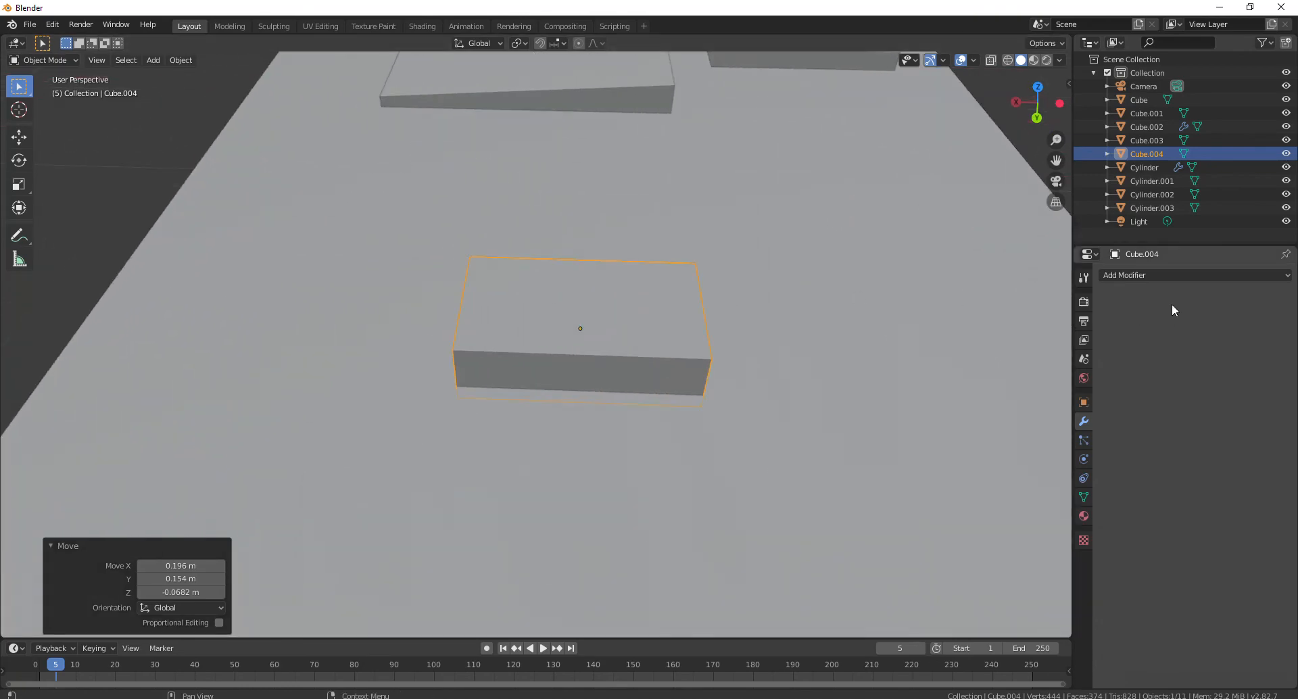
{"action": "left_click", "coordinate": [1169, 275]}
{"action": "left_click", "coordinate": [1028, 500]}
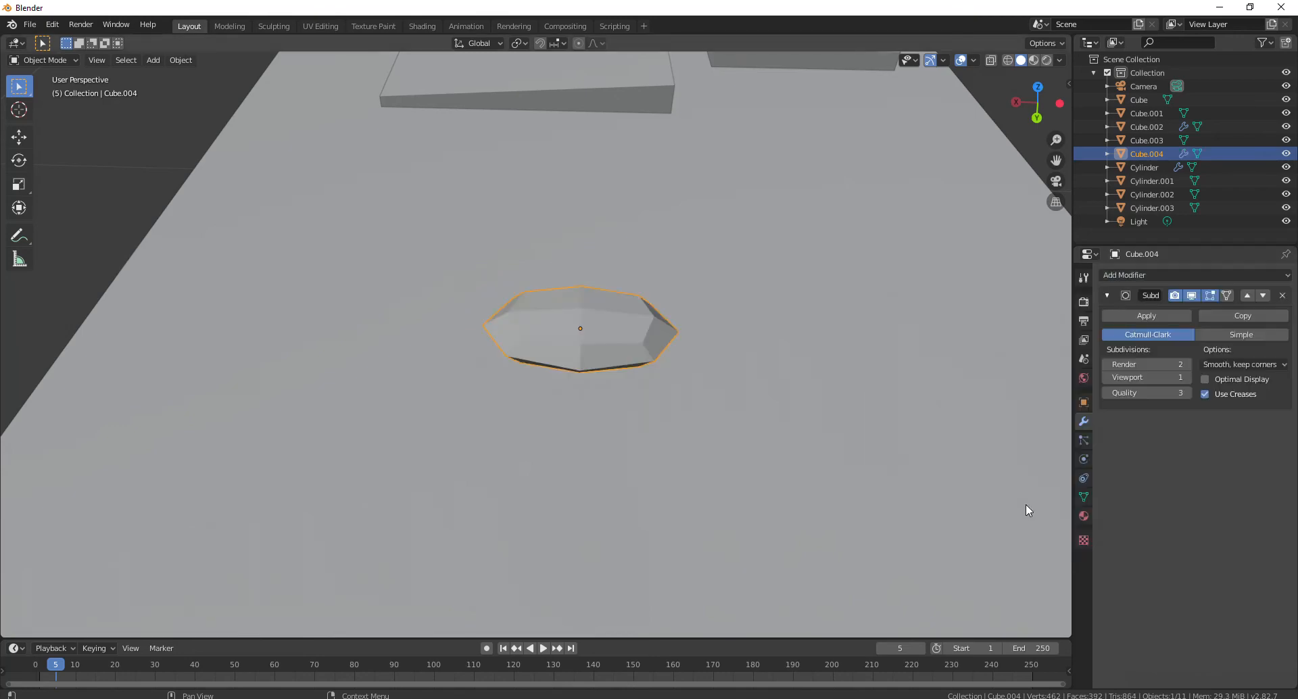
- In Edit Mode, add one loop cut across the small box's length, slid off-center by a factor of about 0.245
{"action": "key", "text": "Tab"}
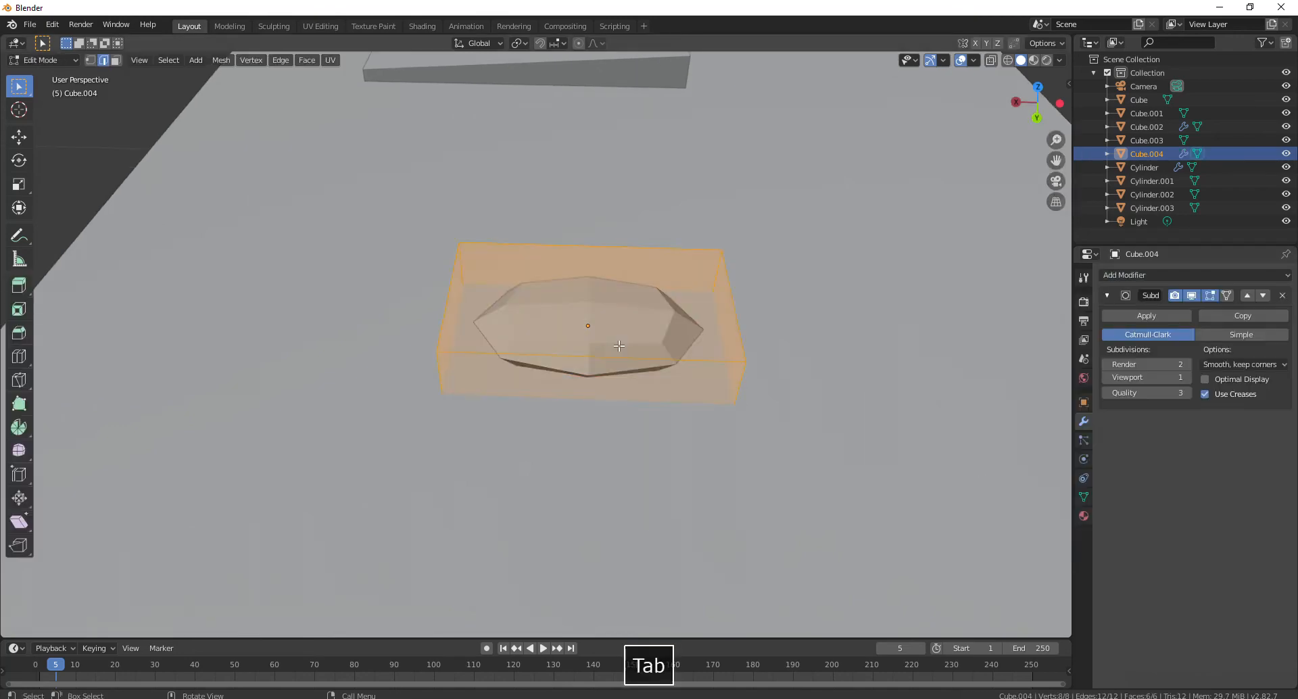
{"action": "key", "text": "ctrl+r"}
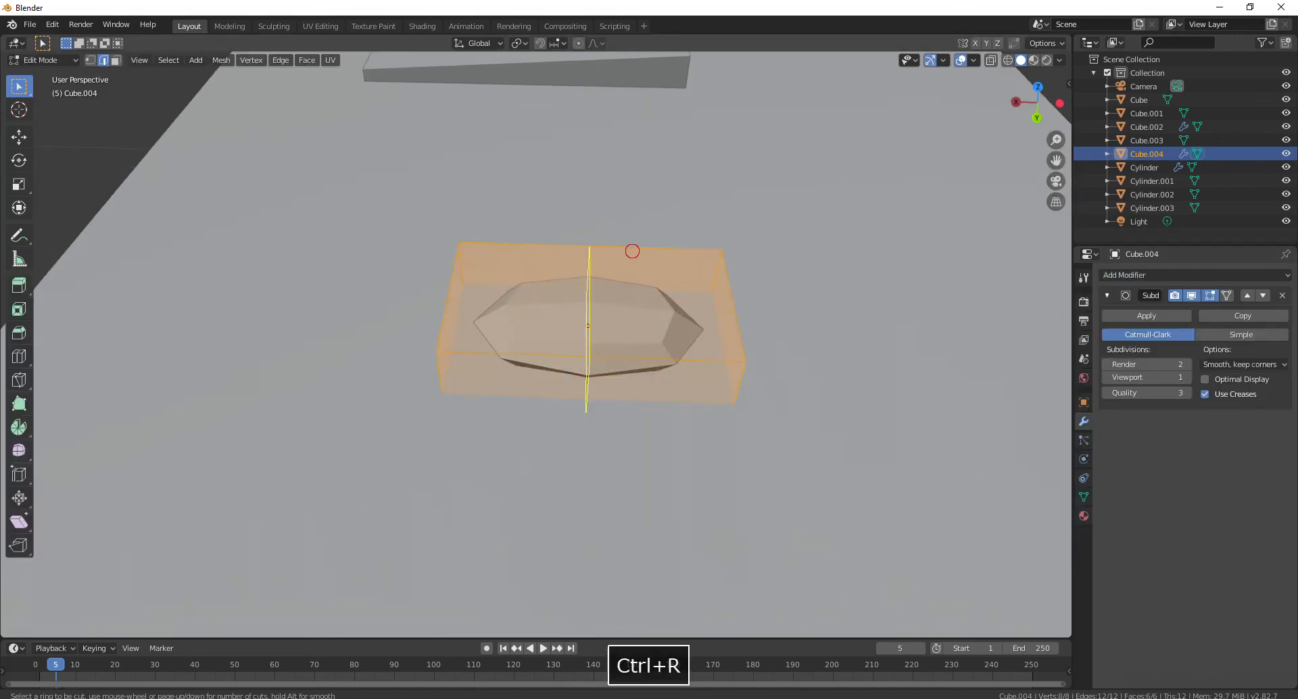
{"action": "left_click", "coordinate": [632, 250]}
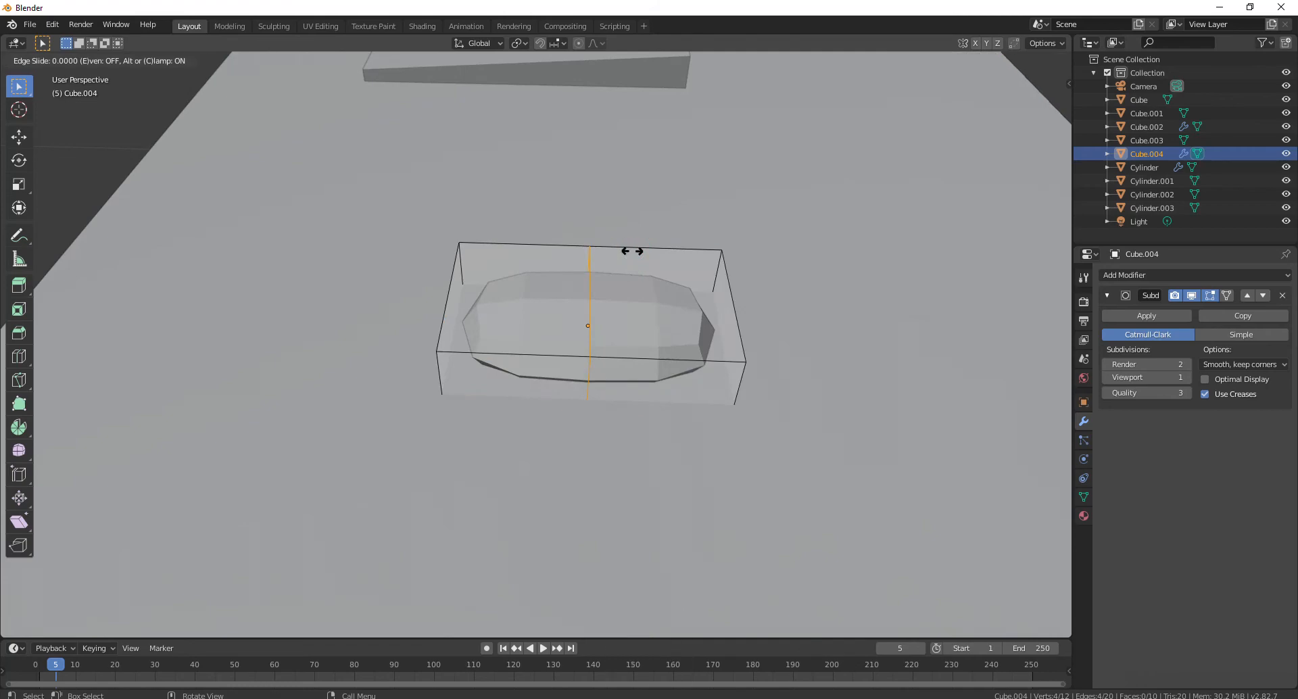
{"action": "left_click", "coordinate": [664, 243]}
- Add a horizontal loop cut around the box's sides, slide it toward the base, and return to Object Mode
{"action": "mouse_move", "coordinate": [665, 244]}
{"action": "middle_mouse_down"}
{"action": "mouse_move", "coordinate": [794, 379]}
{"action": "mouse_move", "coordinate": [583, 433]}
{"action": "mouse_move", "coordinate": [621, 383]}
{"action": "middle_mouse_up"}
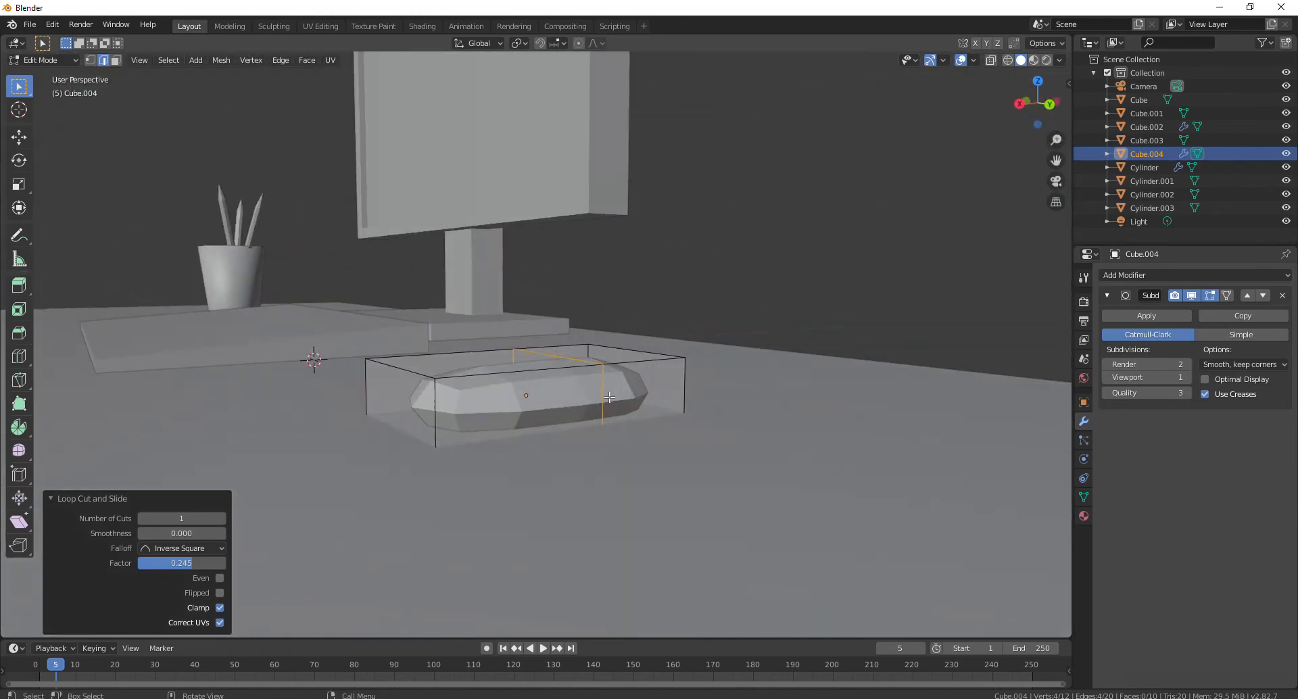
{"action": "left_click", "coordinate": [585, 438]}
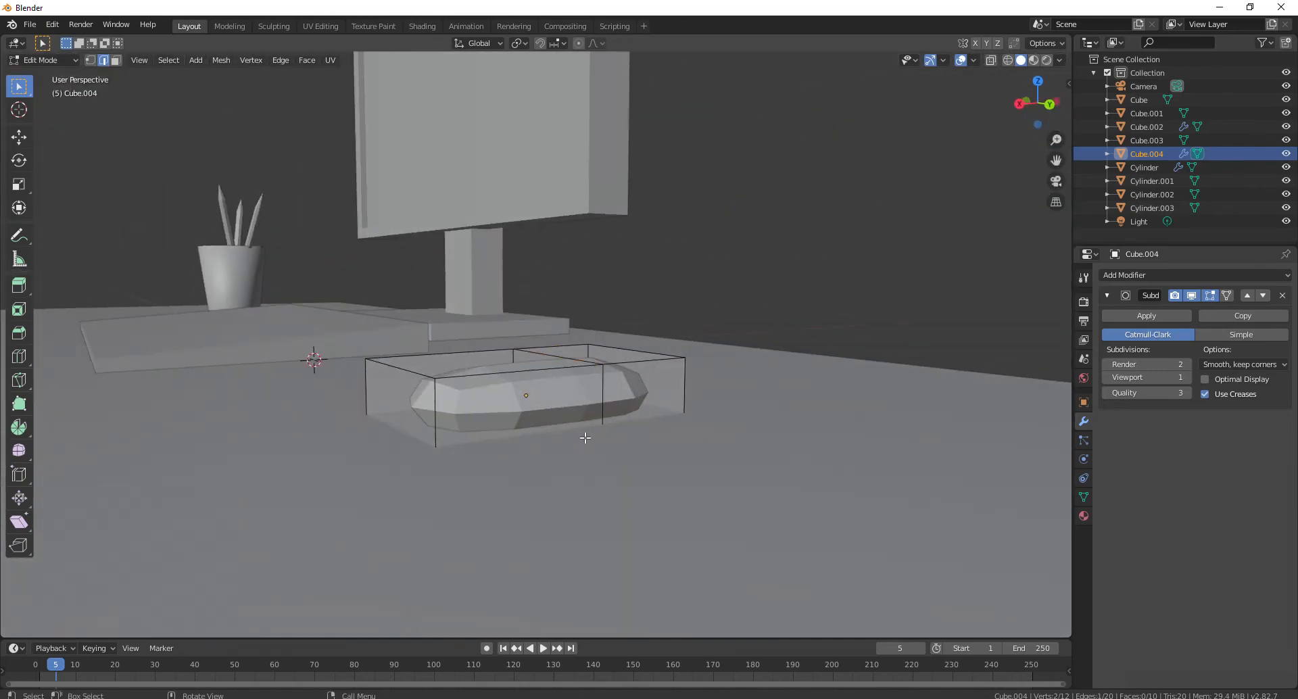
{"action": "key", "text": "ctrl+r"}
{"action": "left_click", "coordinate": [445, 408]}
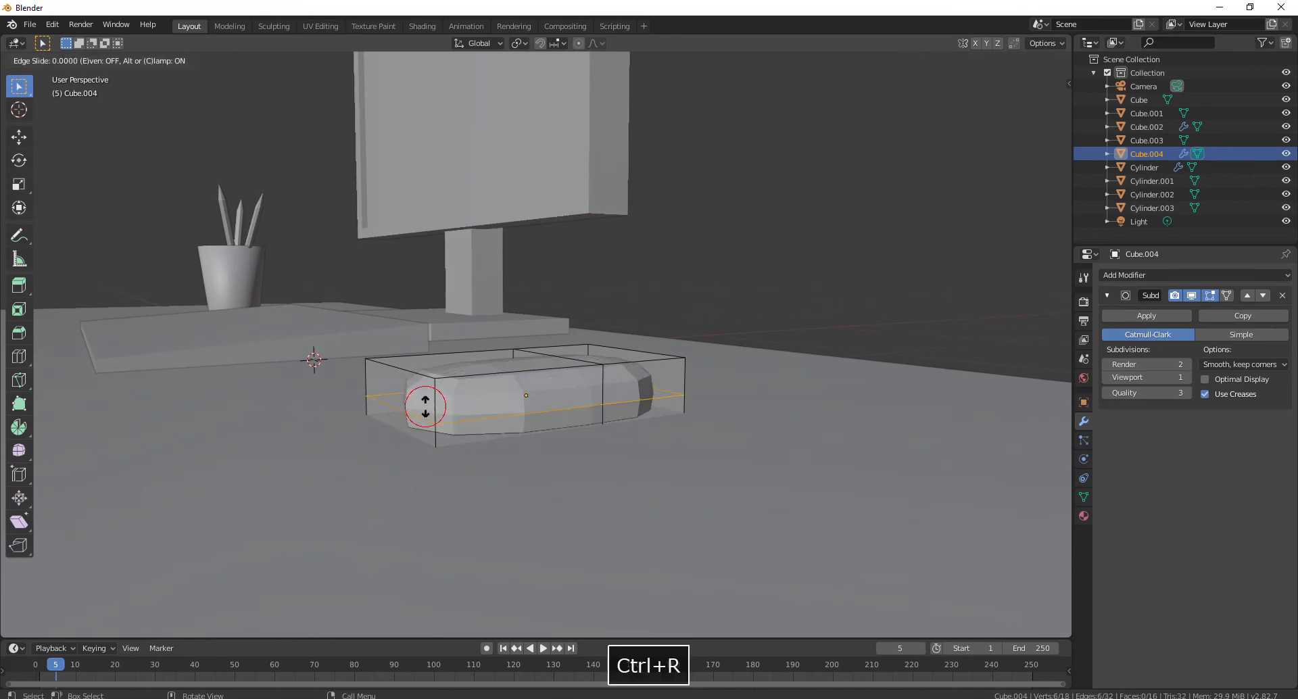
{"action": "left_click", "coordinate": [408, 484]}
{"action": "key", "text": "Tab"}
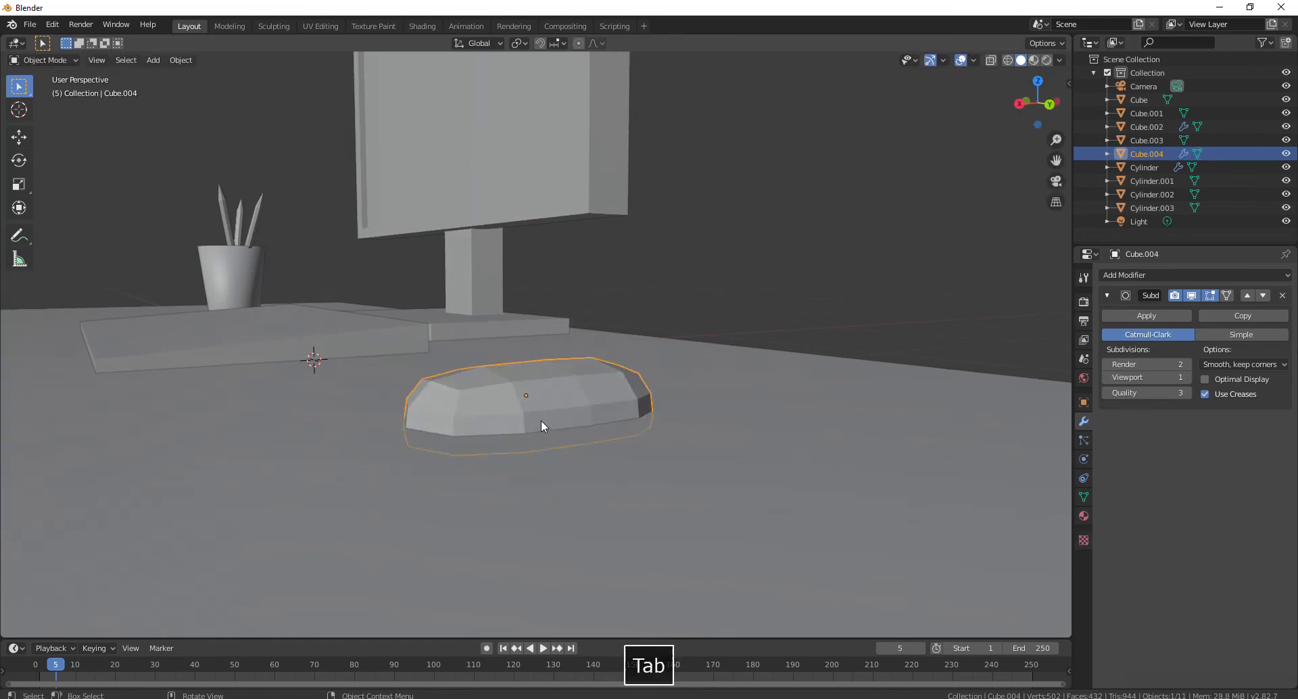
- Raise the rounded box about 0.026 m in Z so its base rests on the desktop
{"action": "key", "text": "g"}
{"action": "key", "text": "z"}
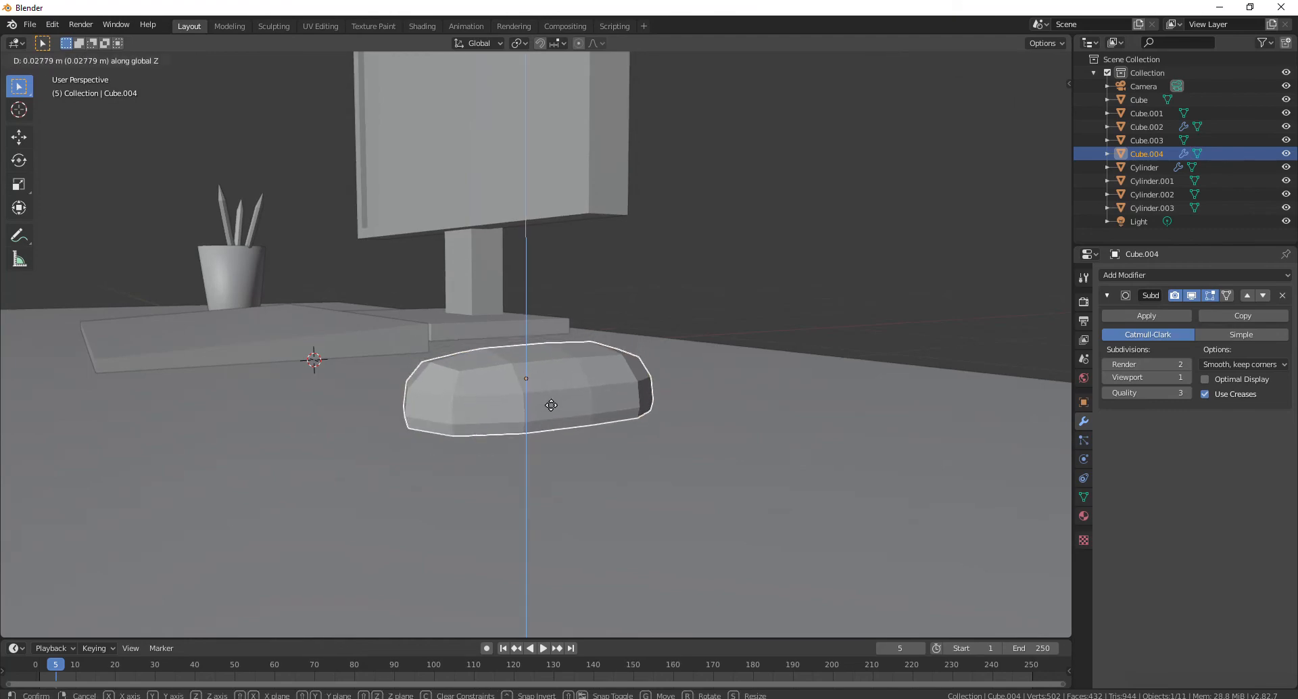
{"action": "left_click", "coordinate": [551, 405]}
{"action": "middle_click_drag", "start_coordinate": [551, 406], "coordinate": [674, 417]}
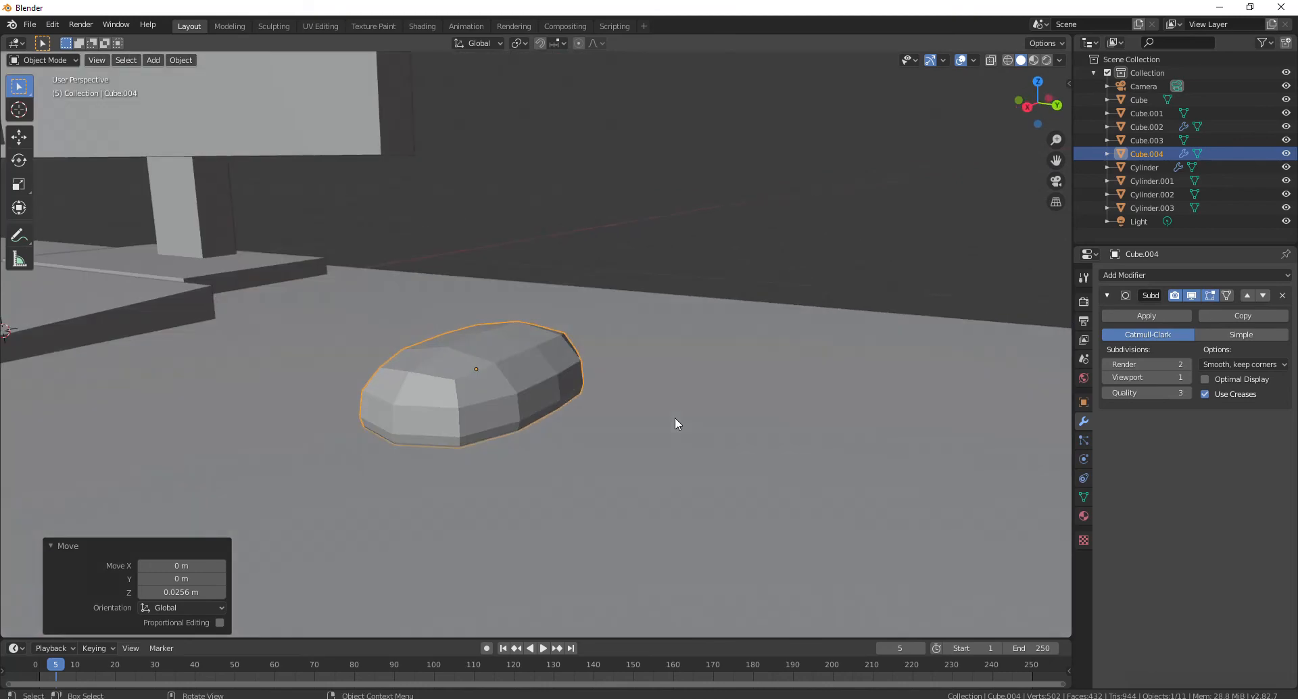
{"action": "key", "text": "Tab"}
{"action": "key", "text": "Tab"}
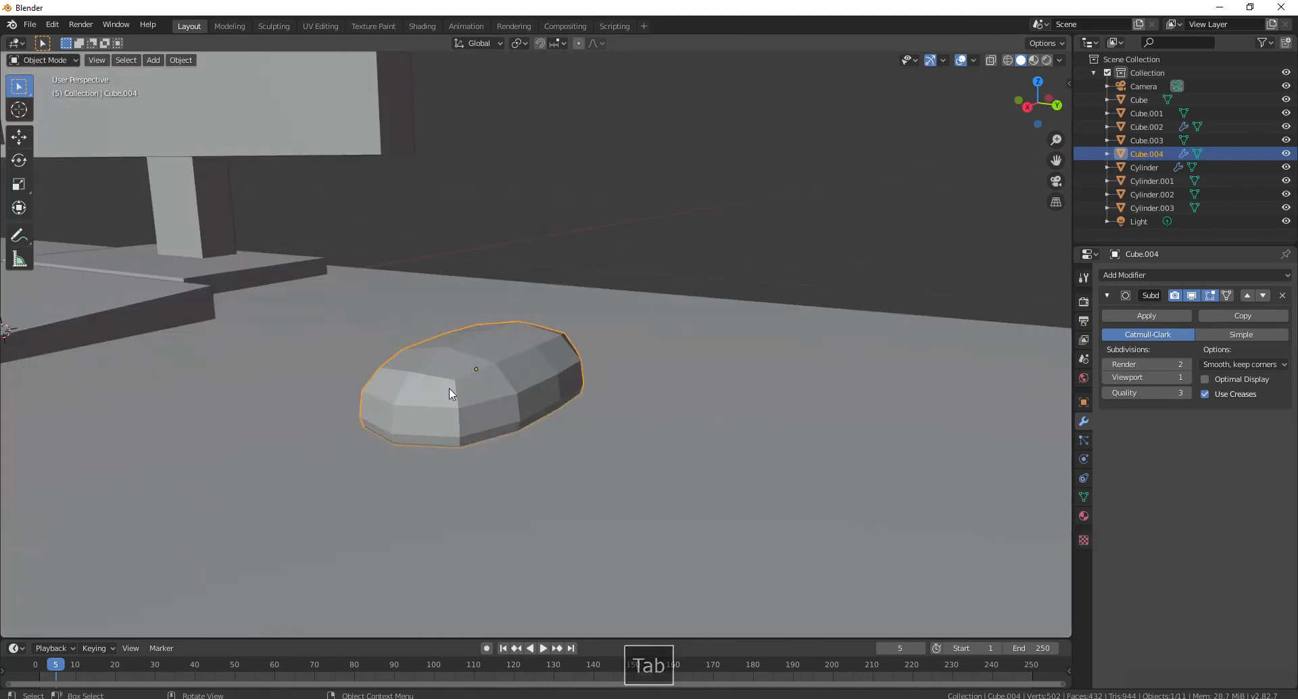
{"action": "middle_click_drag", "start_coordinate": [449, 389], "coordinate": [651, 366]}
{"action": "scroll", "coordinate": [653, 362], "scroll_direction": "down", "scroll_amount": 7}
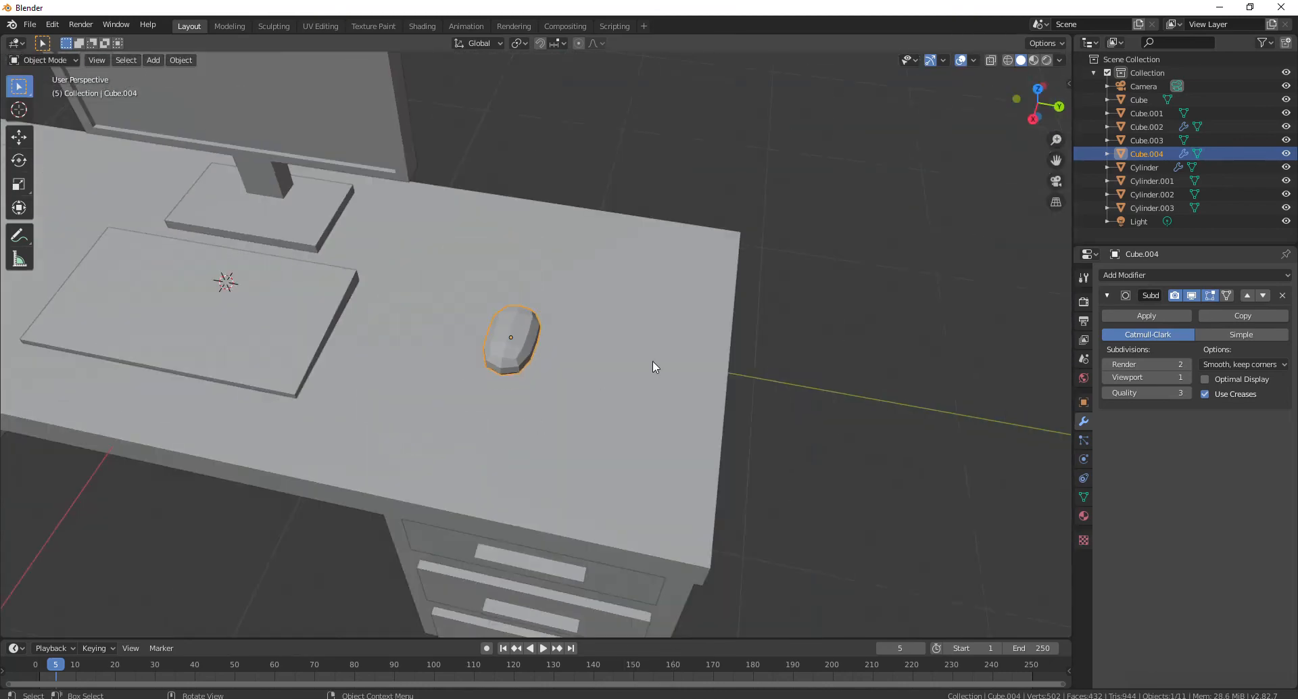
{"action": "scroll", "coordinate": [653, 362], "scroll_direction": "up", "scroll_amount": 6}
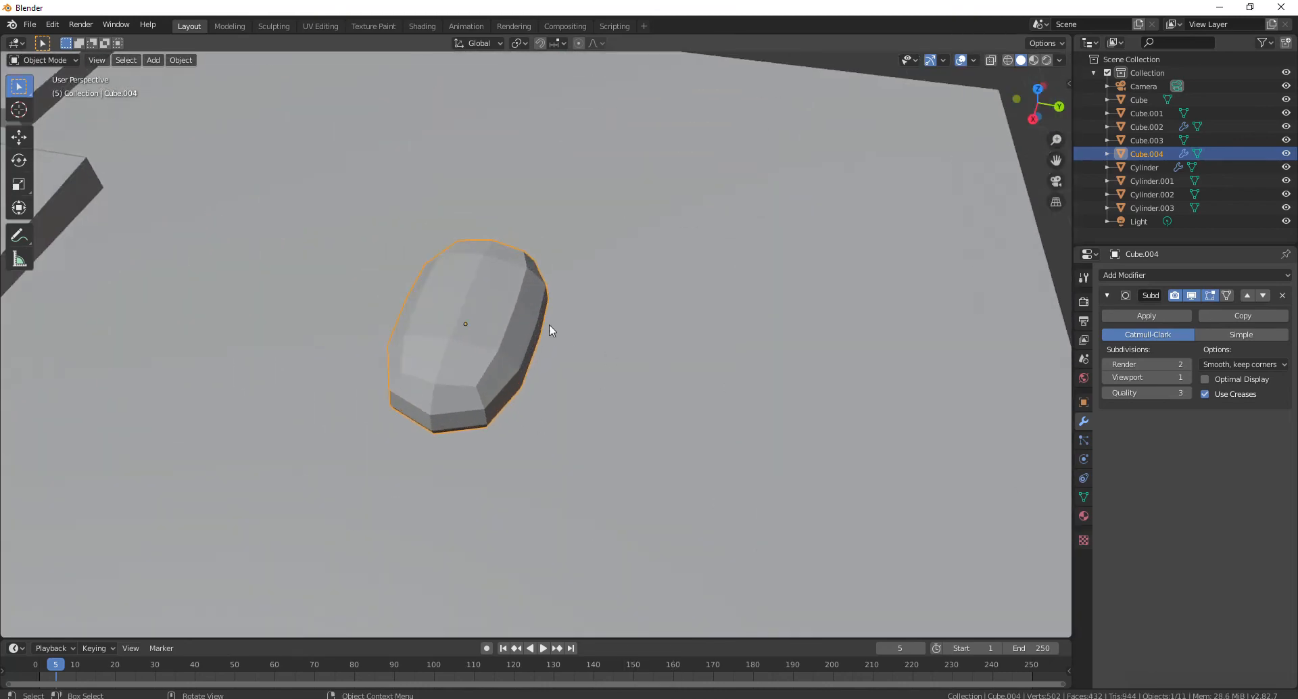
{"action": "left_click", "coordinate": [1189, 378]}
{"action": "left_click", "coordinate": [1106, 377]}
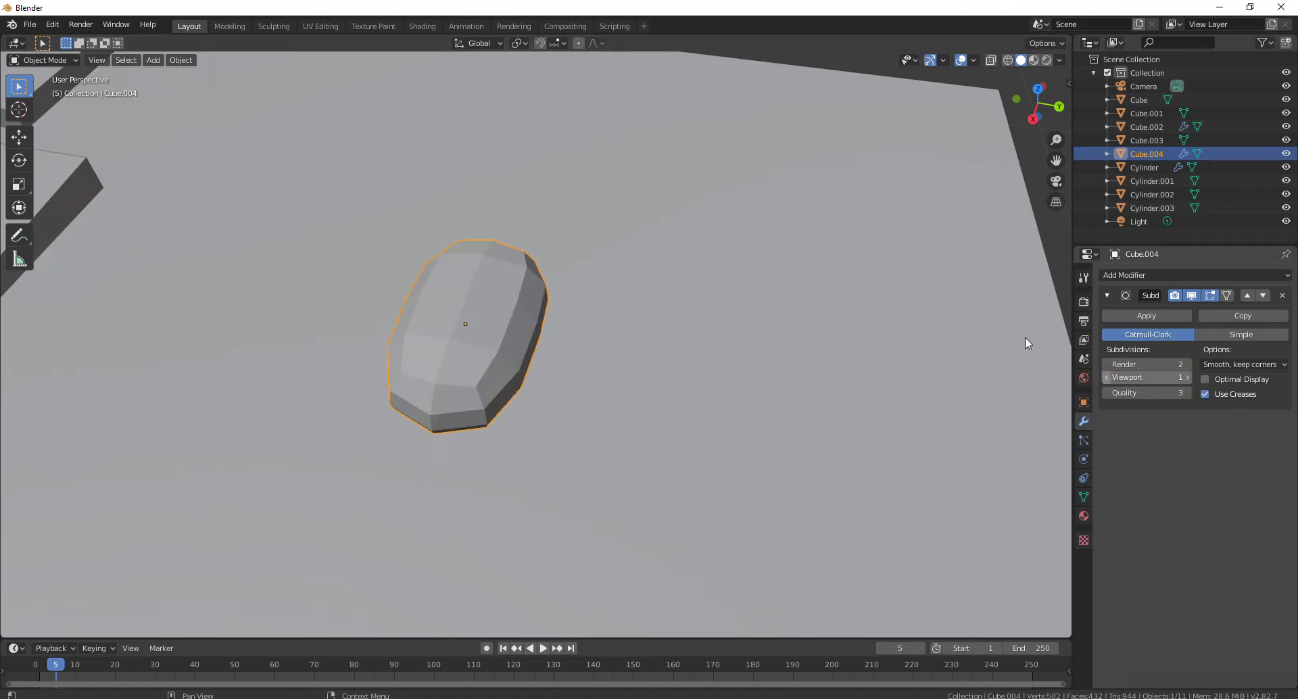
{"action": "scroll", "coordinate": [532, 297], "scroll_direction": "up", "scroll_amount": 1}
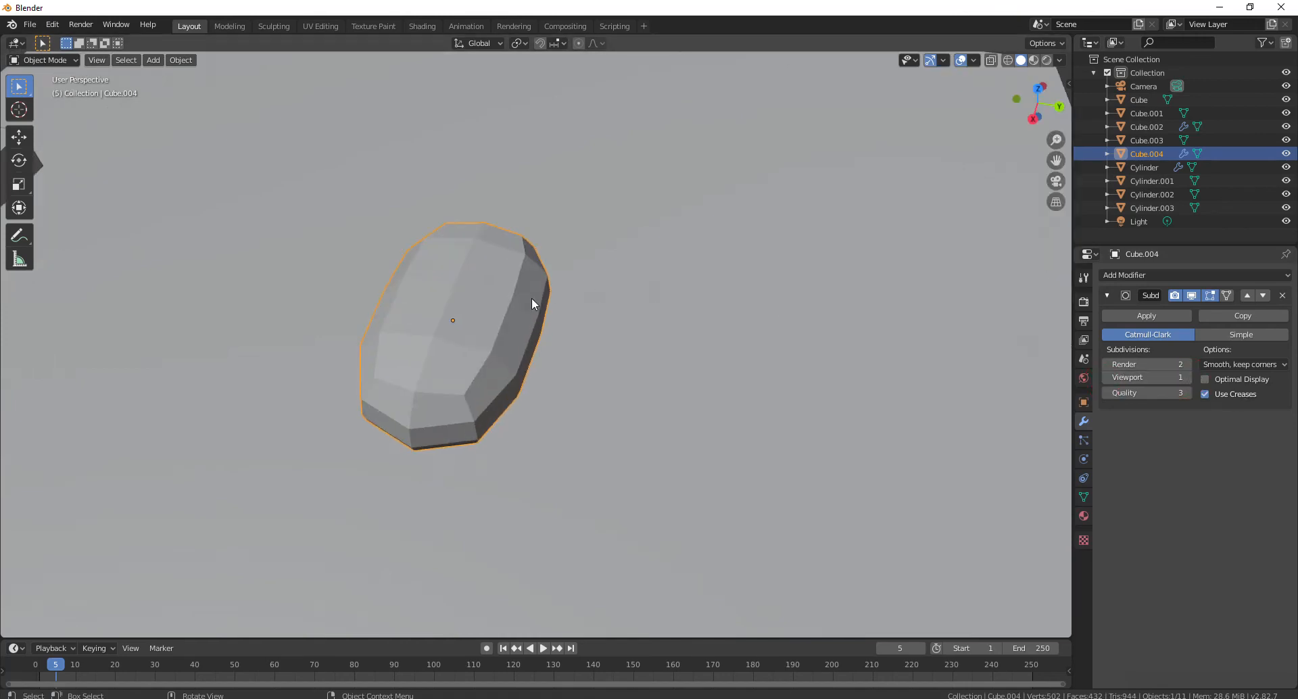
- Apply the rounded box's Subdivision Surface modifier and add a new Subdivision Surface modifier to it
{"action": "left_click", "coordinate": [1146, 317]}
{"action": "left_click", "coordinate": [1151, 278]}
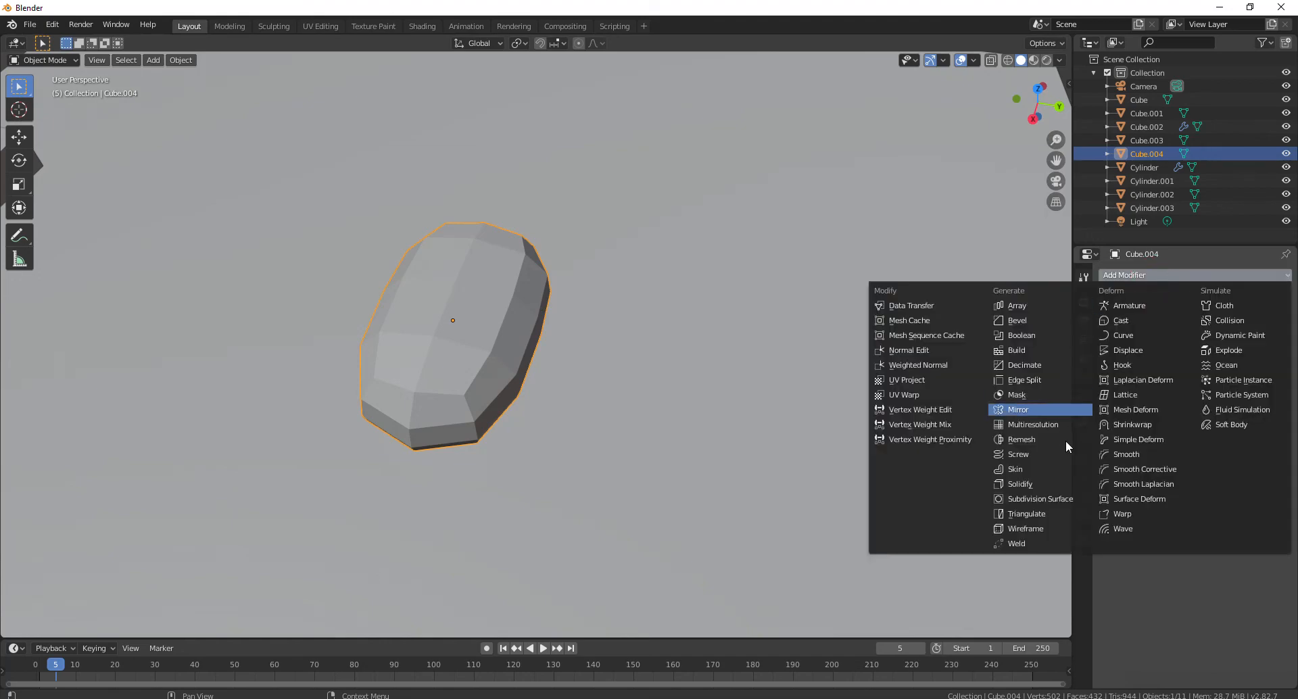
{"action": "left_click", "coordinate": [1059, 498]}
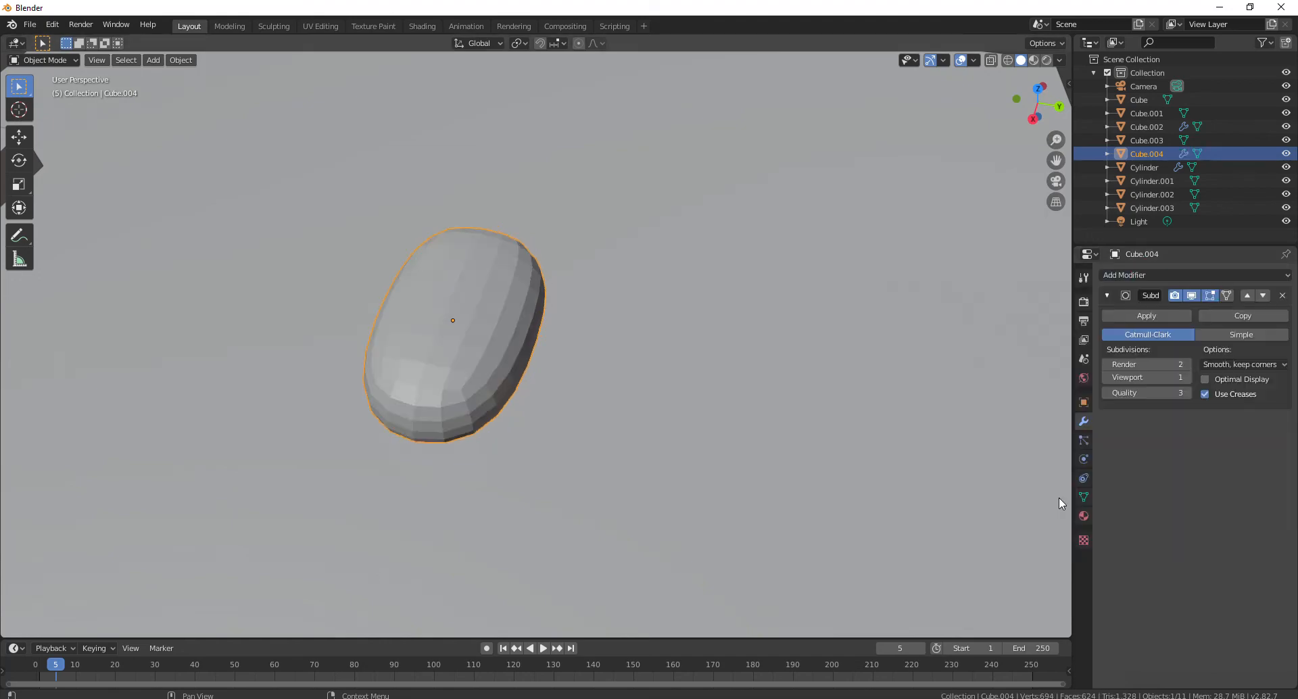
- Set the new modifier's viewport subdivisions to 2 and shade the rounded box smooth
{"action": "left_click", "coordinate": [1185, 378]}
{"action": "right_click", "coordinate": [392, 366]}
{"action": "left_click", "coordinate": [391, 361]}
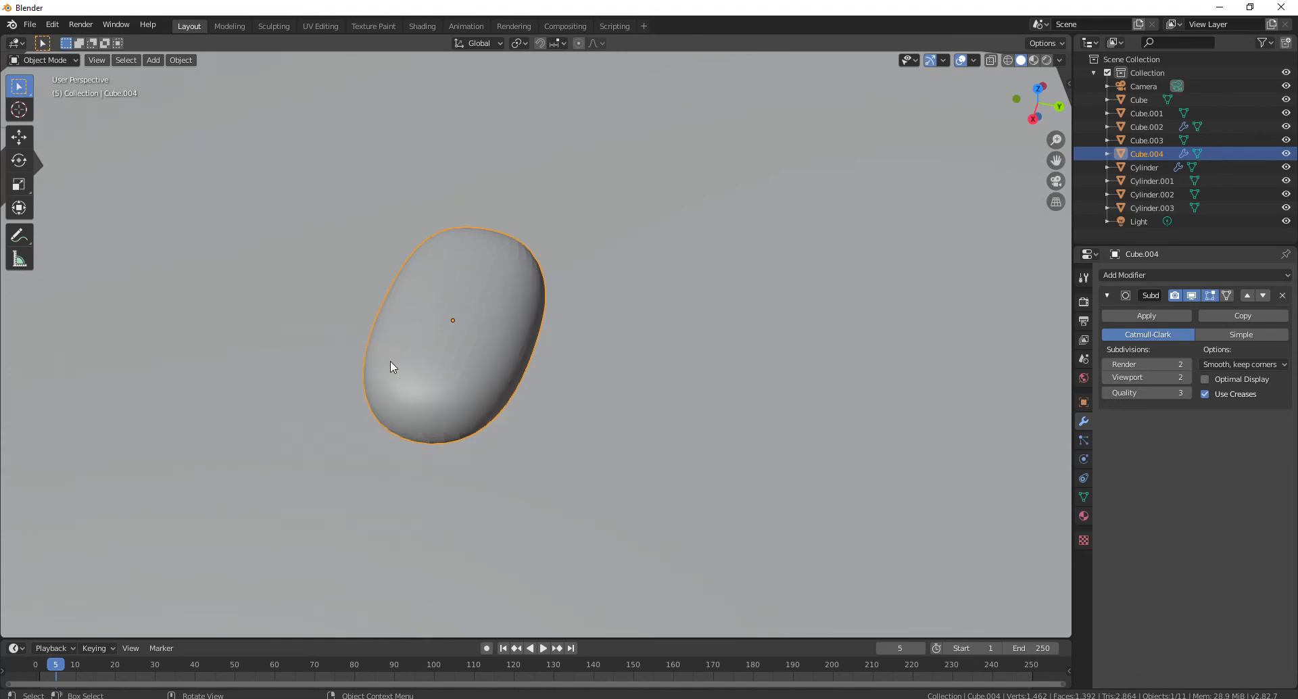
- Try to raise the rounded box's middle top edges about 0.015 m in Z in Edit Mode
{"action": "middle_click_drag", "start_coordinate": [588, 362], "coordinate": [625, 360]}
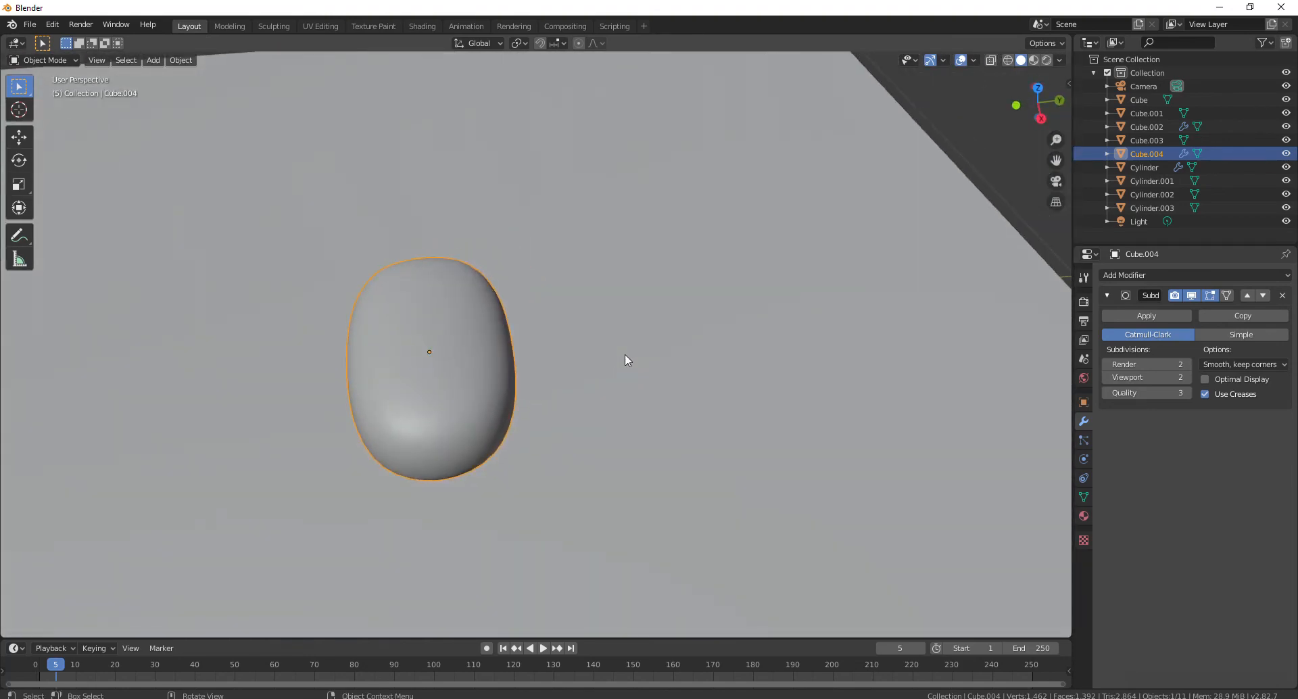
{"action": "middle_click_drag", "start_coordinate": [395, 513], "coordinate": [569, 444]}
{"action": "key", "text": "Tab"}
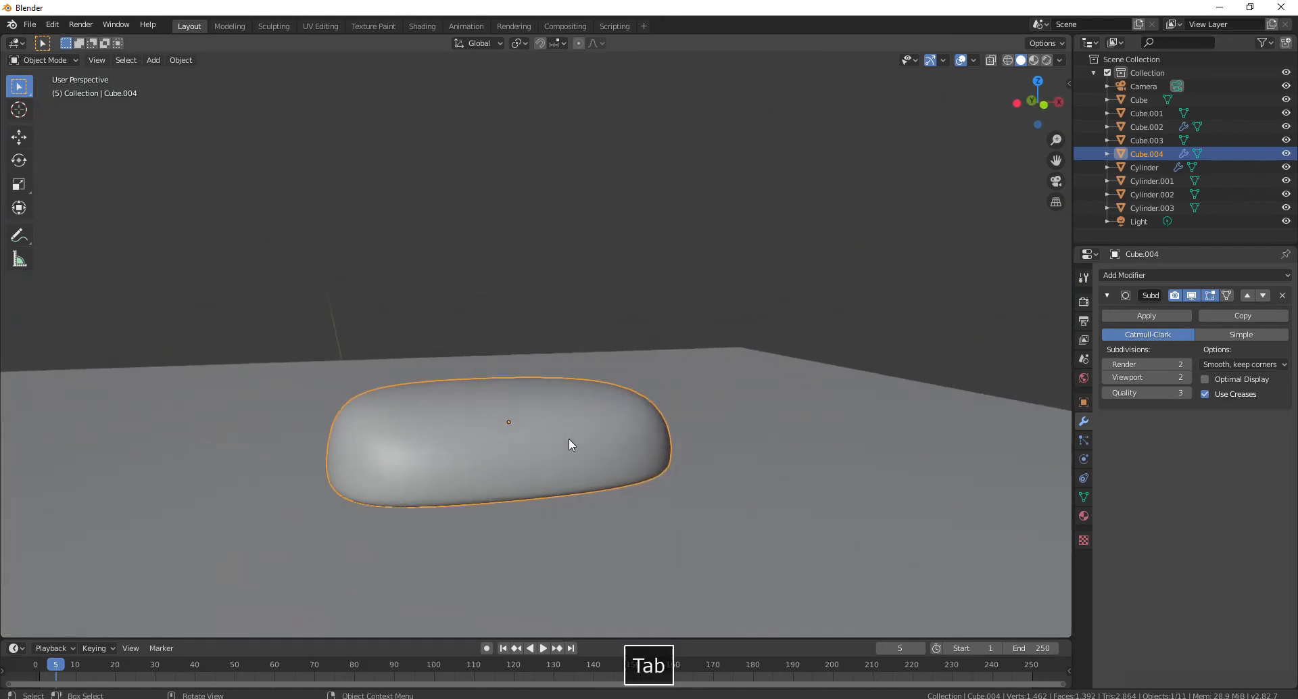
{"action": "left_click", "coordinate": [353, 410]}
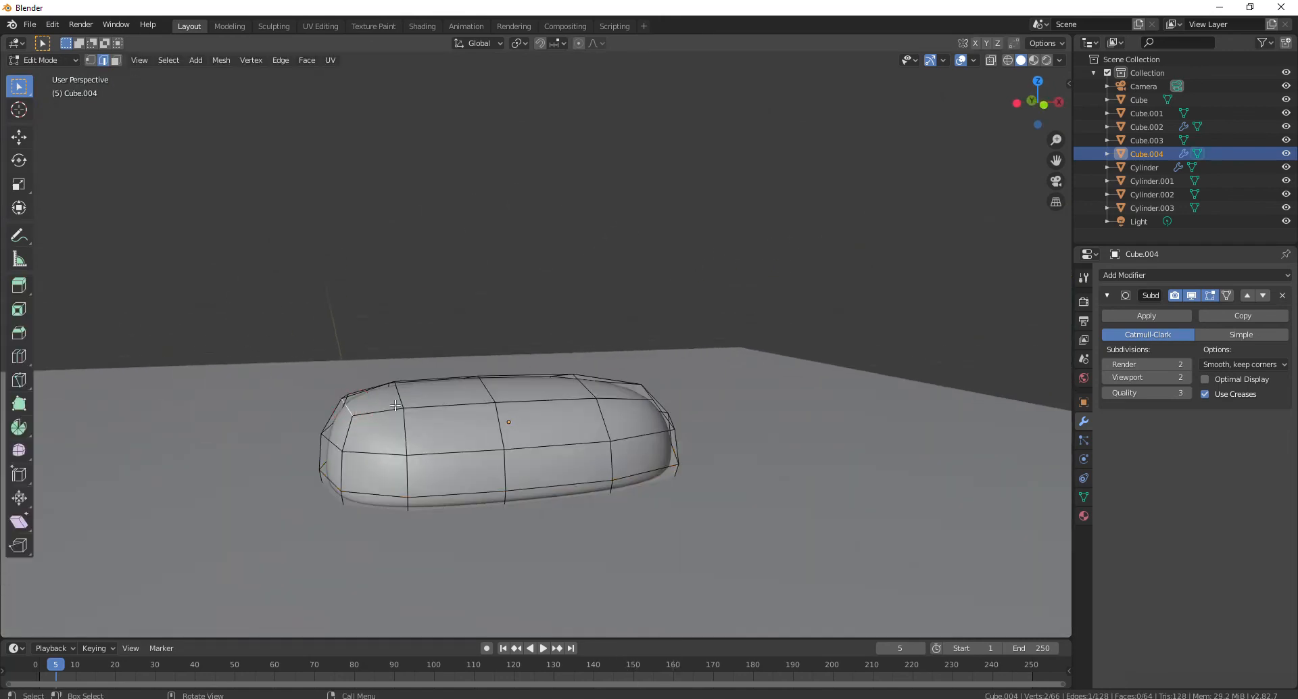
{"action": "left_click", "coordinate": [487, 389]}
{"action": "middle_click_drag", "start_coordinate": [498, 421], "coordinate": [515, 447]}
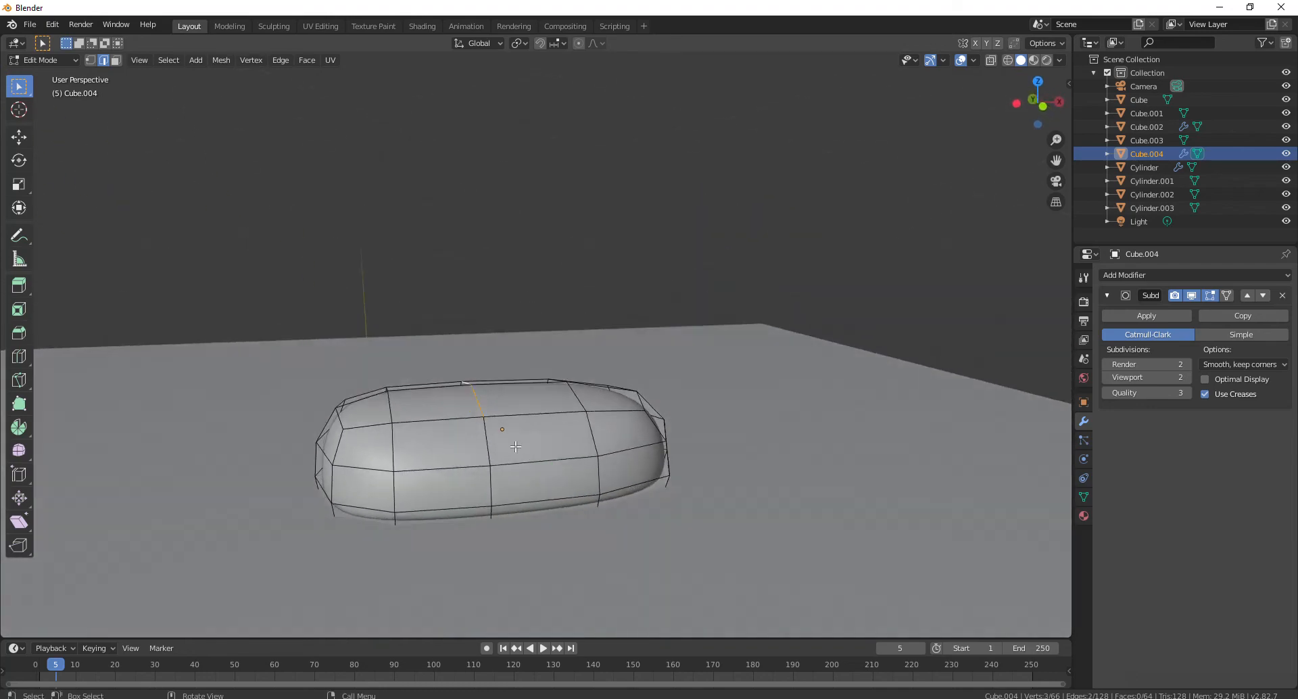
{"action": "key", "text": "g"}
{"action": "key", "text": "z"}
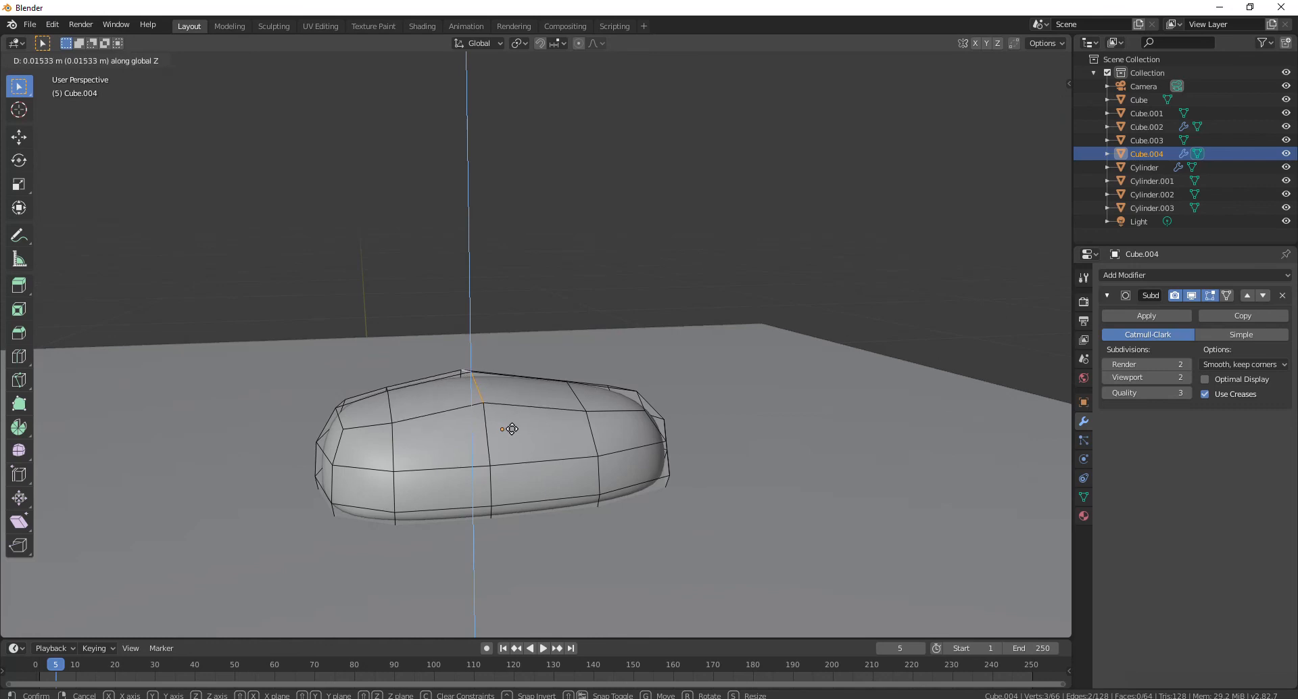
{"action": "left_click", "coordinate": [512, 429]}
- Undo the edge move, smooth shading and modifier changes, back to the box's original unapplied Subdivision Surface modifier
{"action": "key", "text": "ctrl+z"}
{"action": "key", "text": "ctrl+z"}
{"action": "key", "text": "ctrl+z"}
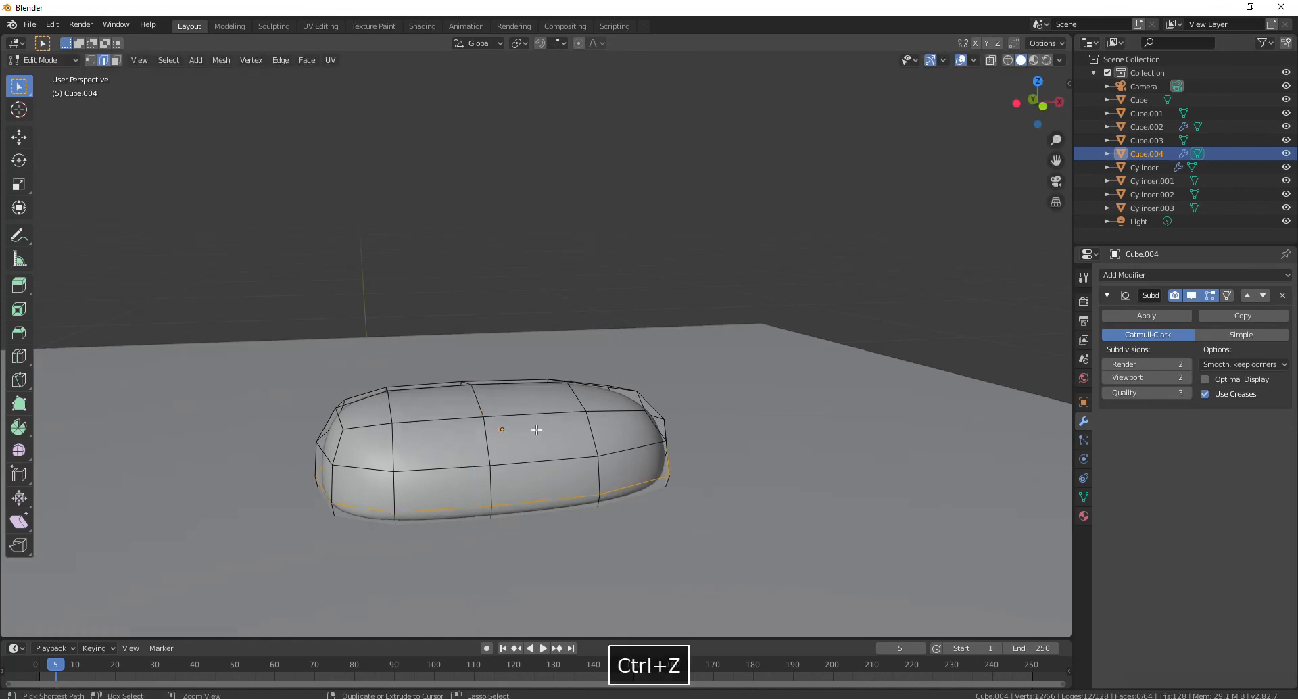
{"action": "key", "text": "ctrl+z"}
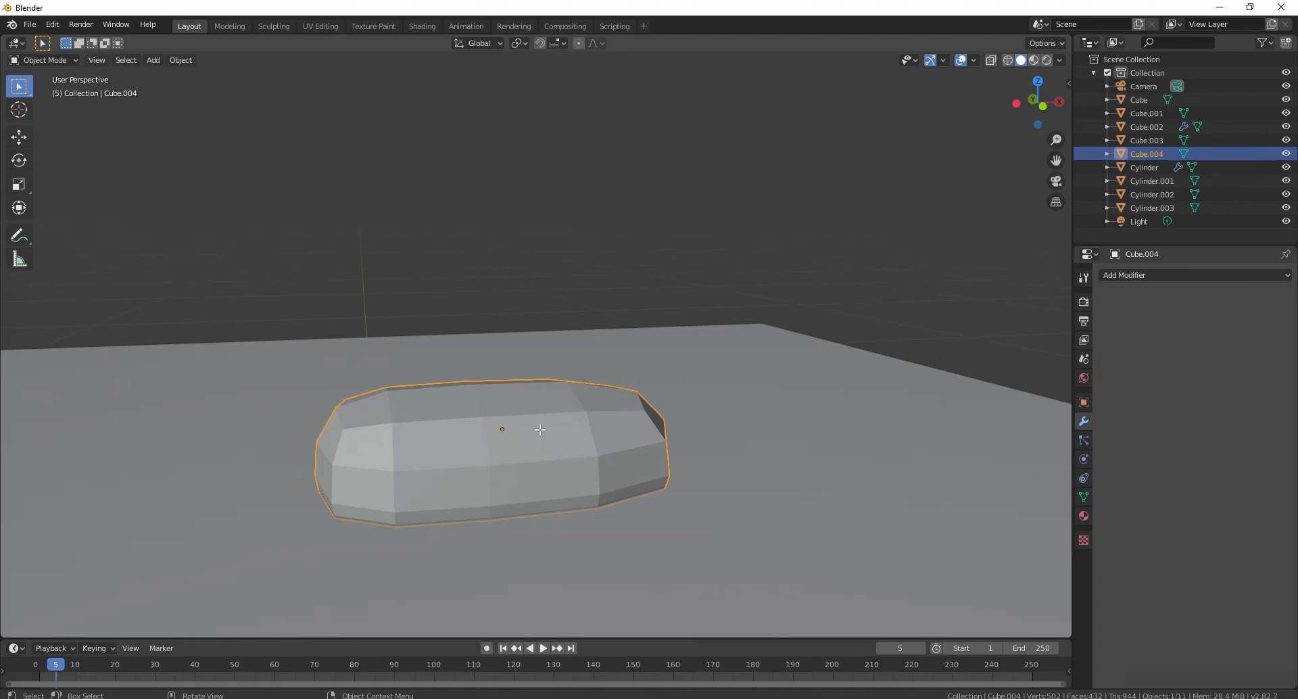
{"action": "key", "text": "ctrl+z"}
- In Edit Mode, lower the top edge at one short end of the box's cage about 0.08 m in Z
{"action": "key", "text": "Tab"}
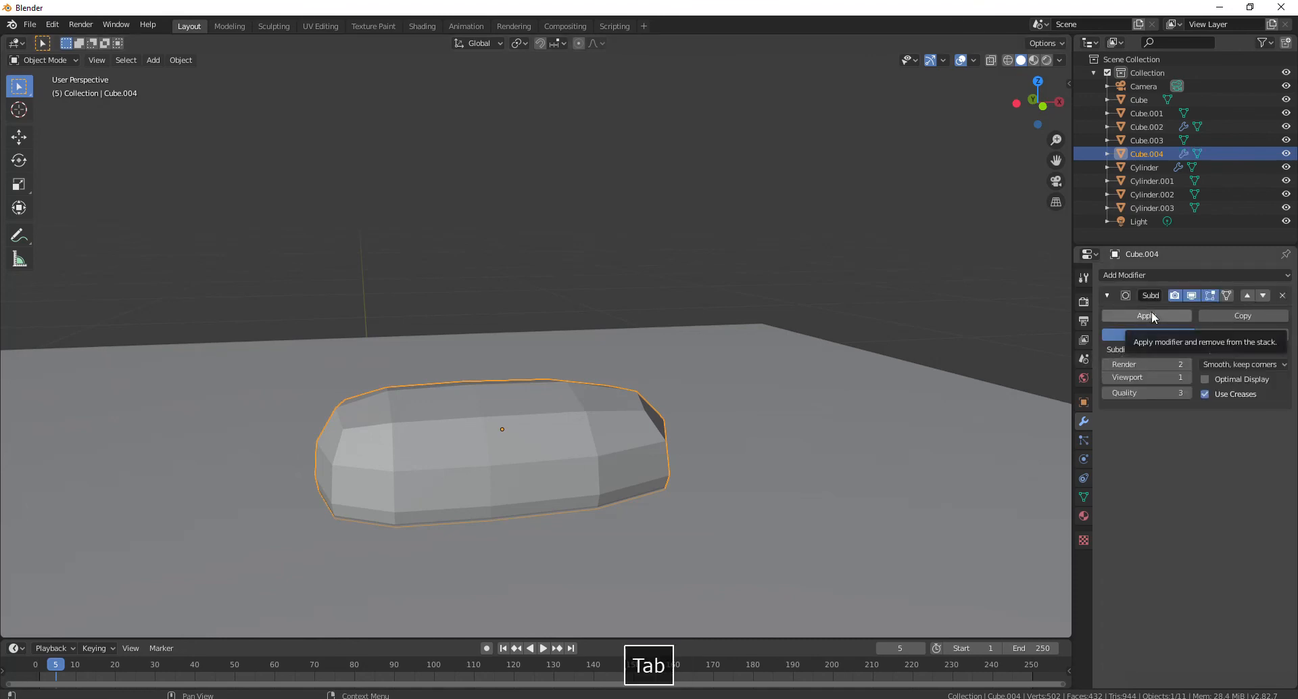
{"action": "key", "text": "Tab"}
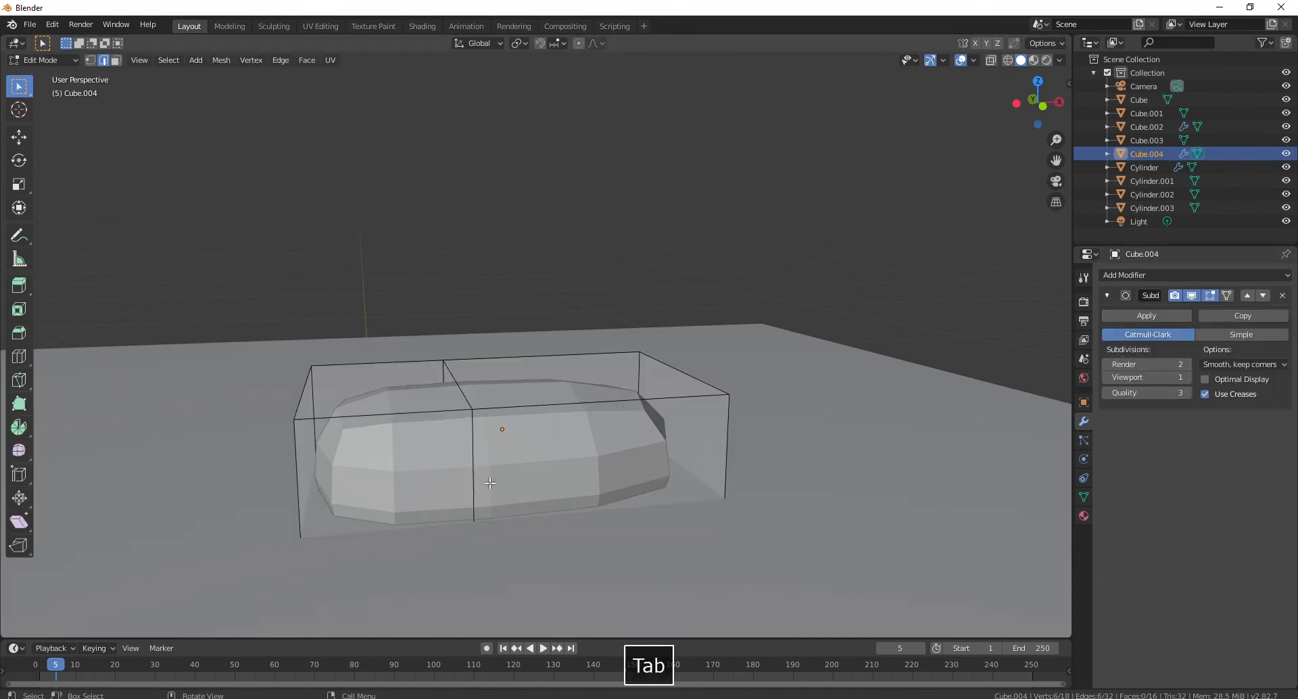
{"action": "left_click", "coordinate": [309, 401]}
{"action": "key", "text": "g"}
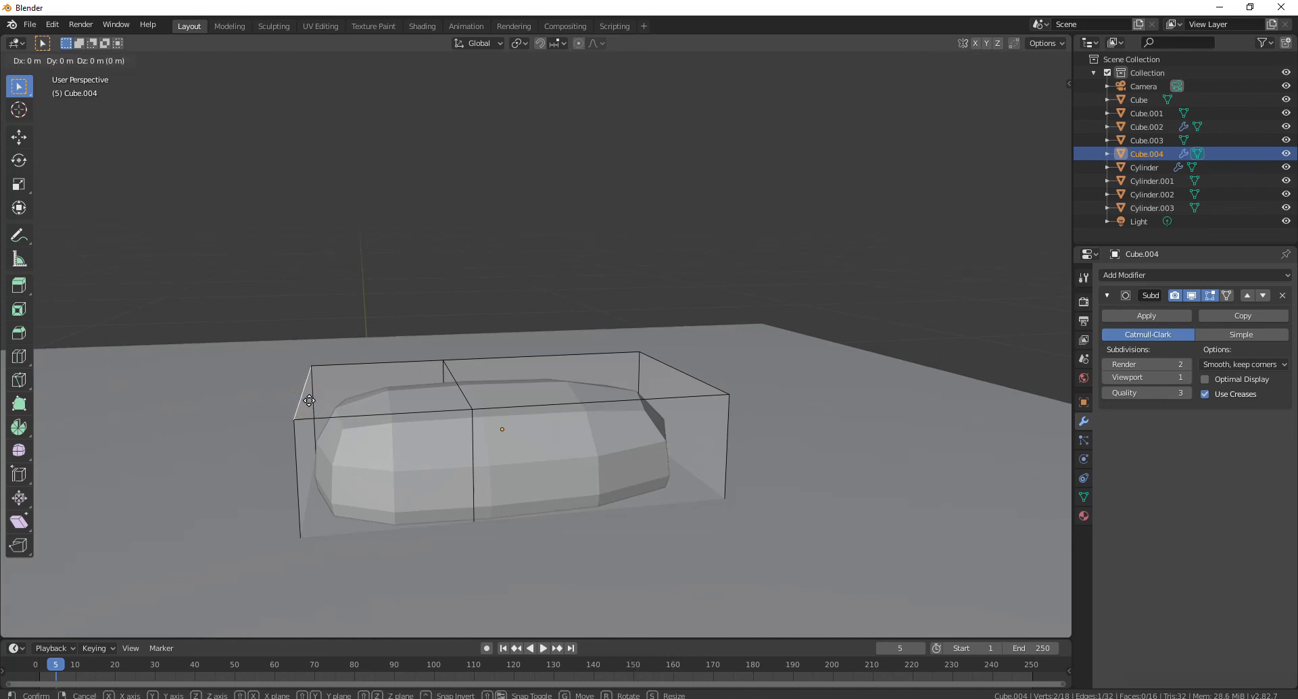
{"action": "key", "text": "z"}
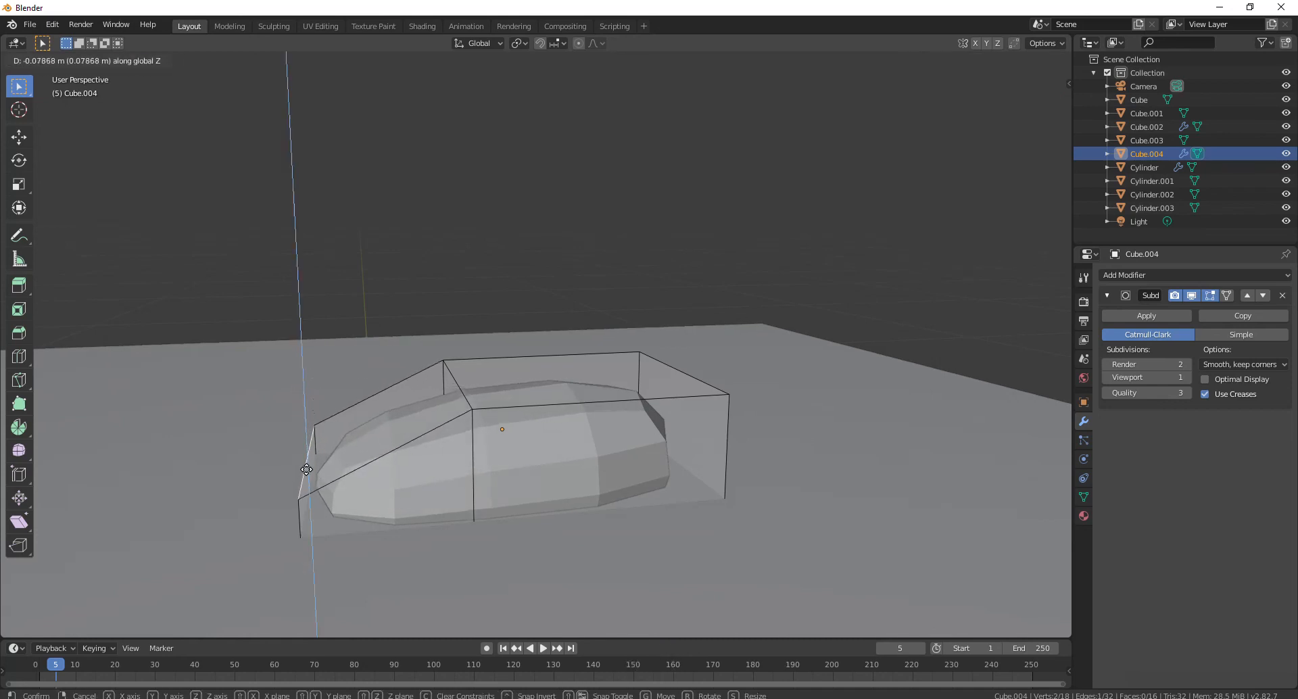
{"action": "left_click", "coordinate": [307, 471]}
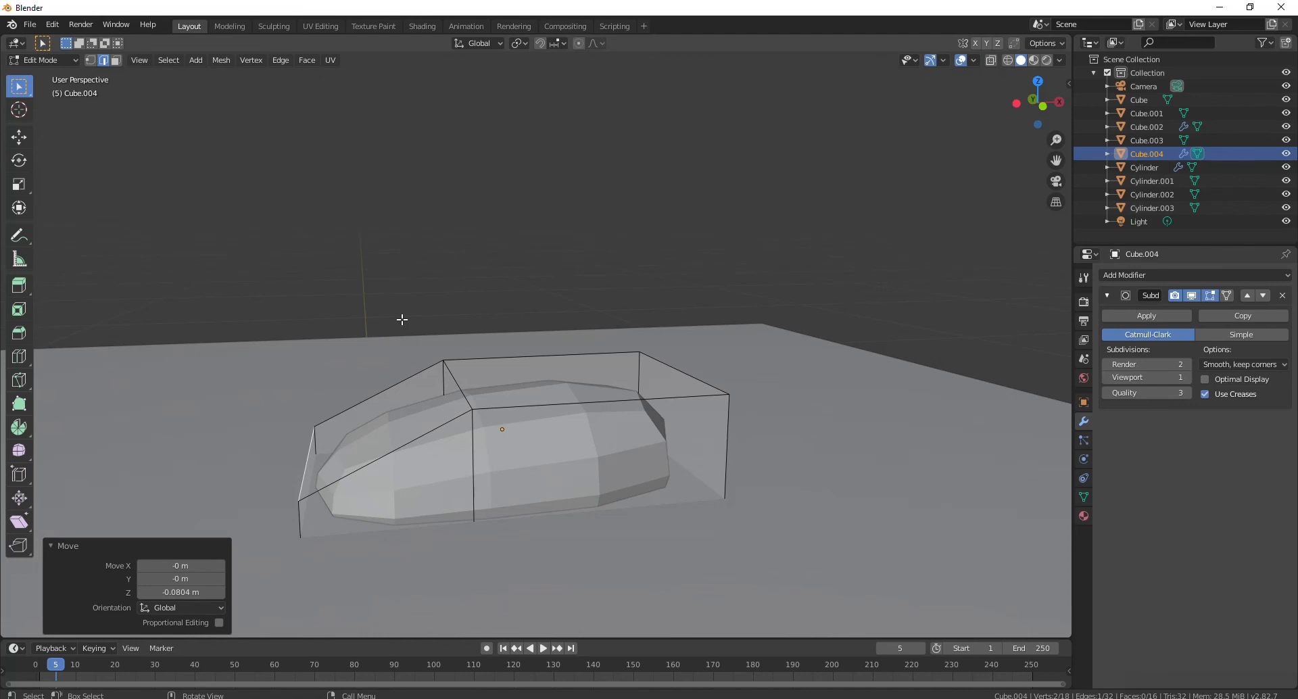
- Lower the top edge at the opposite short end of the box about 0.082 m in Z
{"action": "middle_click_drag", "start_coordinate": [402, 319], "coordinate": [671, 387]}
{"action": "left_click", "coordinate": [634, 374]}
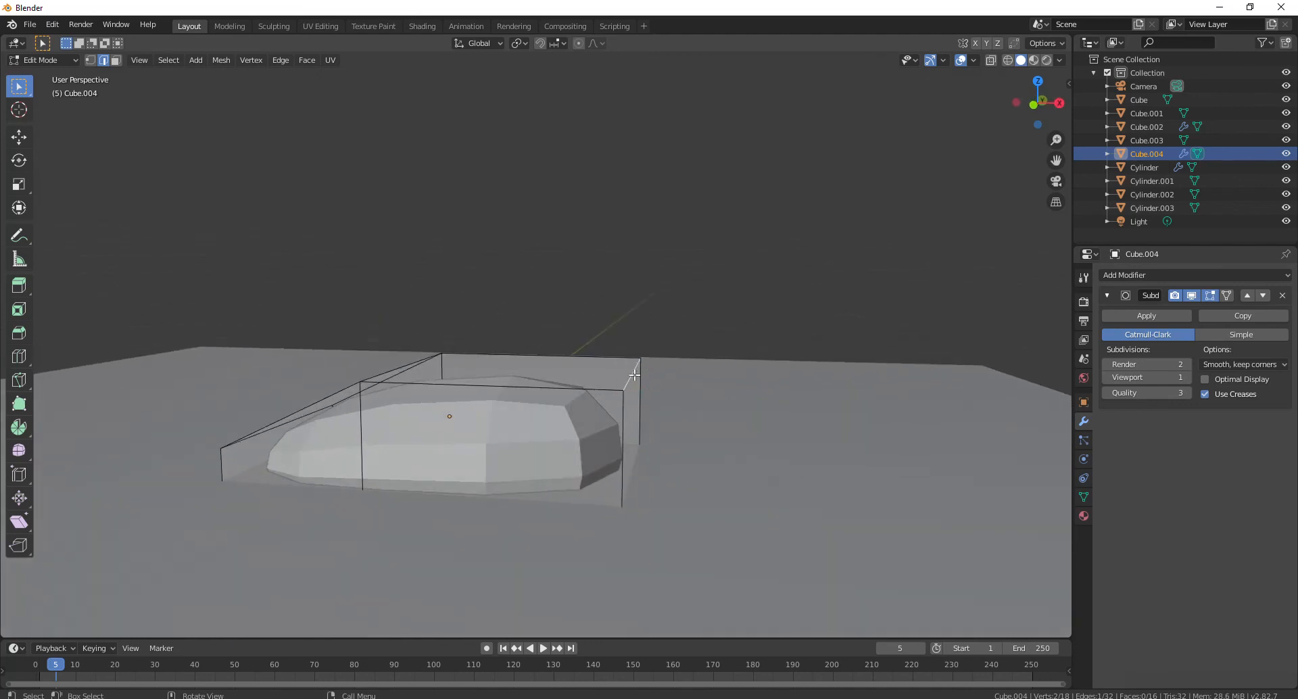
{"action": "key", "text": "g"}
{"action": "key", "text": "z"}
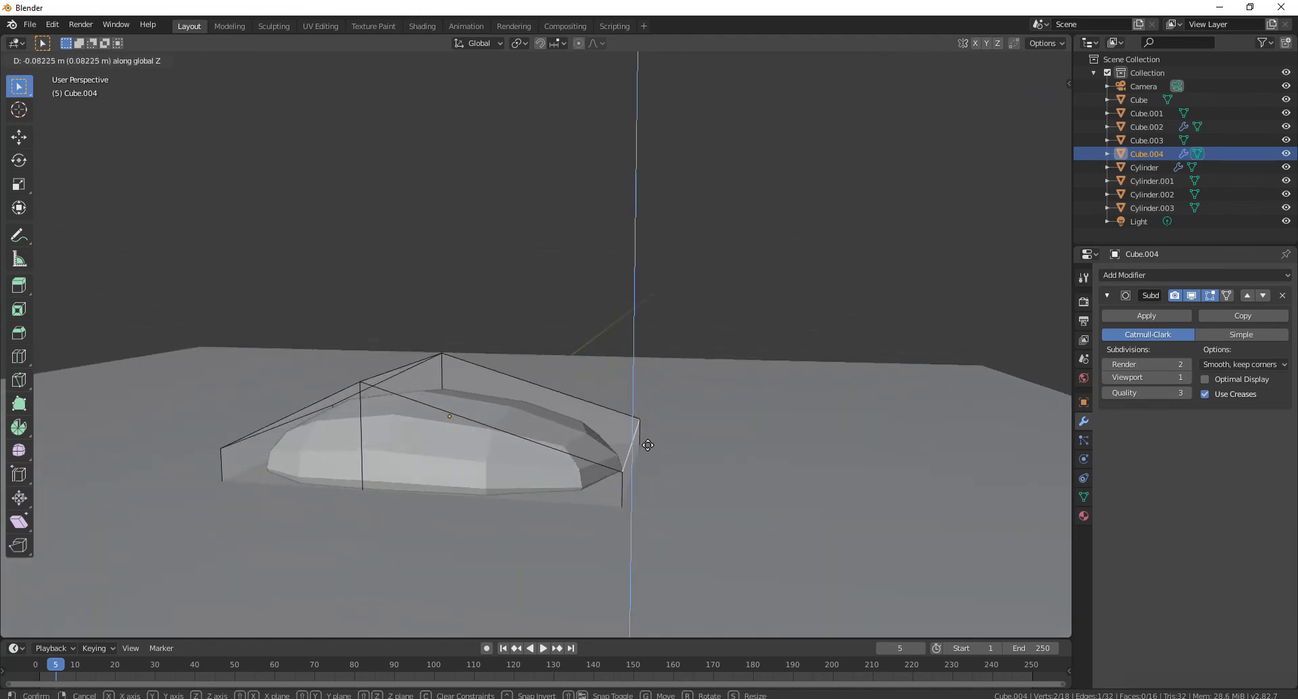
{"action": "left_click", "coordinate": [648, 445]}
- Raise the box's middle top edge about 0.027 m in Z and return to Object Mode
{"action": "middle_click_drag", "start_coordinate": [748, 395], "coordinate": [438, 403]}
{"action": "left_click", "coordinate": [638, 338]}
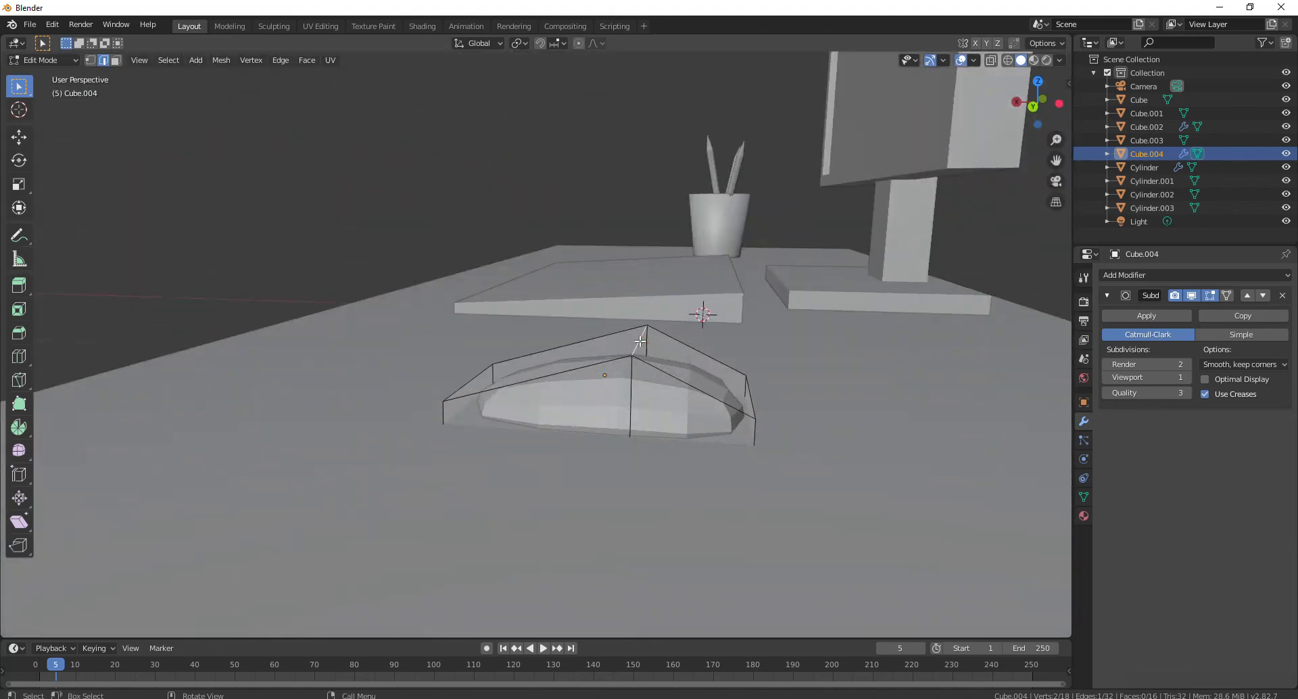
{"action": "key", "text": "g"}
{"action": "key", "text": "z"}
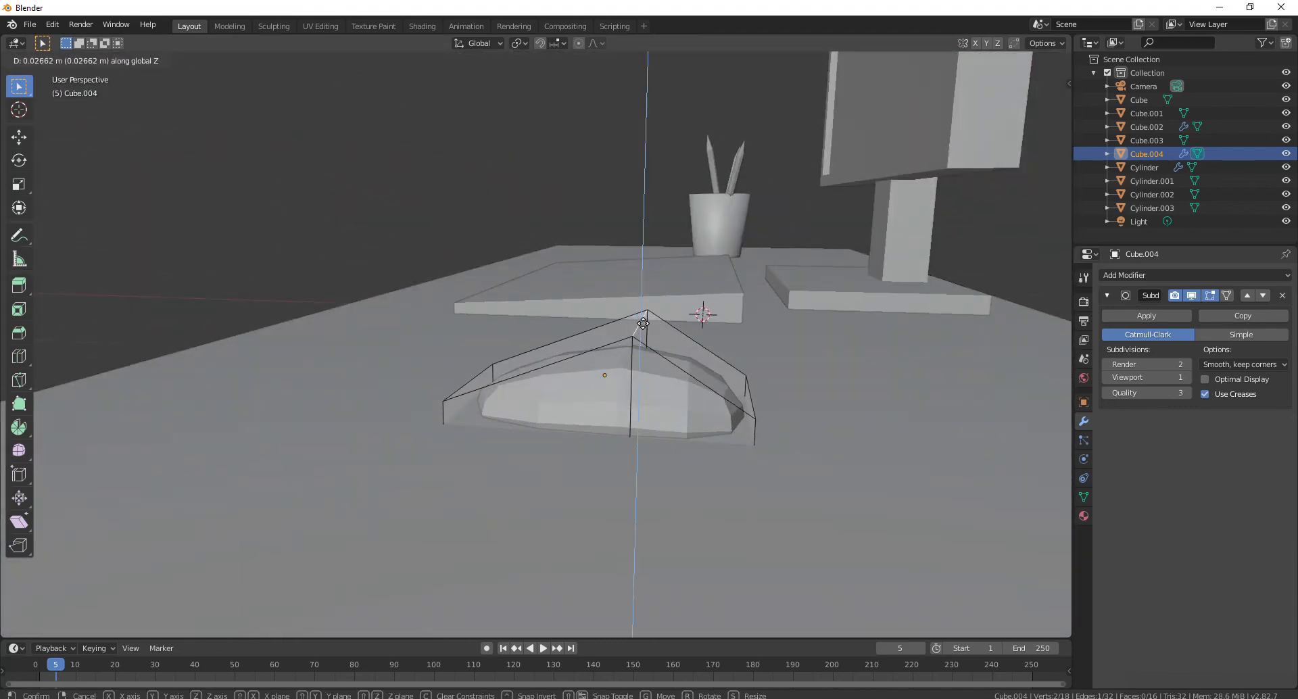
{"action": "left_click", "coordinate": [643, 324]}
{"action": "middle_click_drag", "start_coordinate": [643, 323], "coordinate": [767, 463]}
{"action": "key", "text": "Tab"}
- Apply the mouse's Subdivision Surface modifier and add a fresh Subdivision Surface modifier to it
{"action": "scroll", "coordinate": [802, 441], "scroll_direction": "down", "scroll_amount": 3}
{"action": "left_click", "coordinate": [1148, 316]}
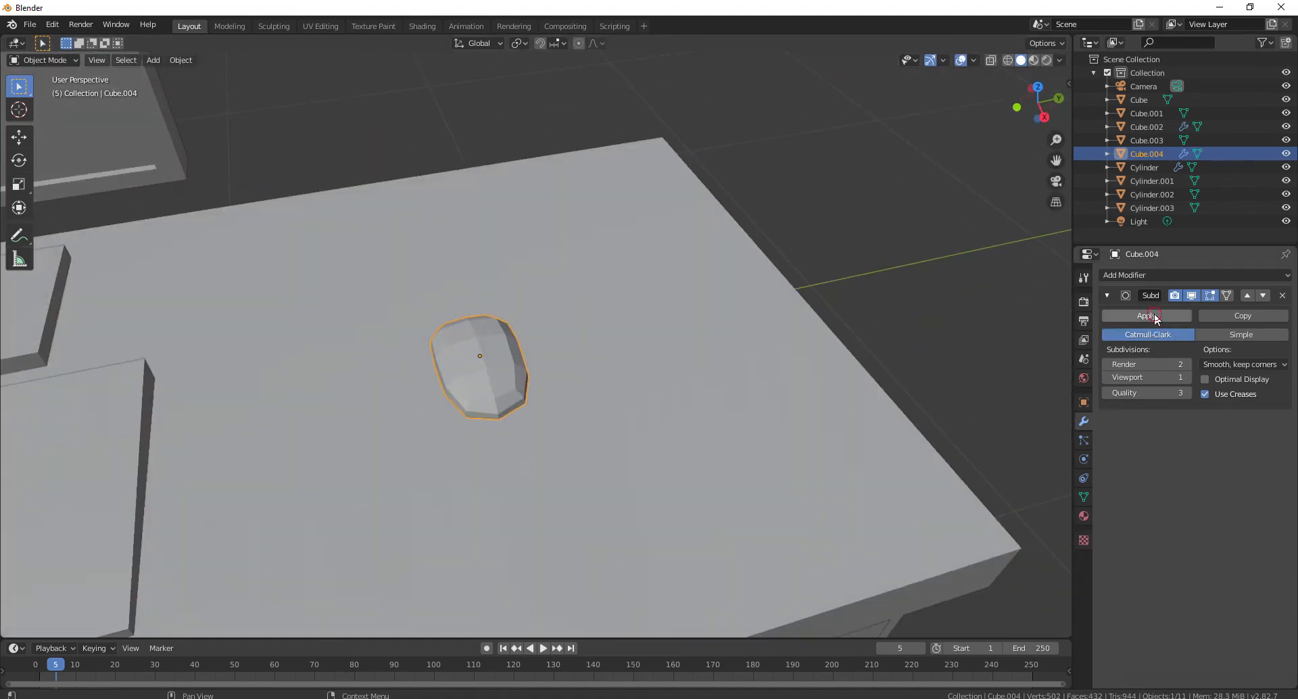
{"action": "left_click", "coordinate": [1139, 275]}
{"action": "left_click", "coordinate": [1030, 504]}
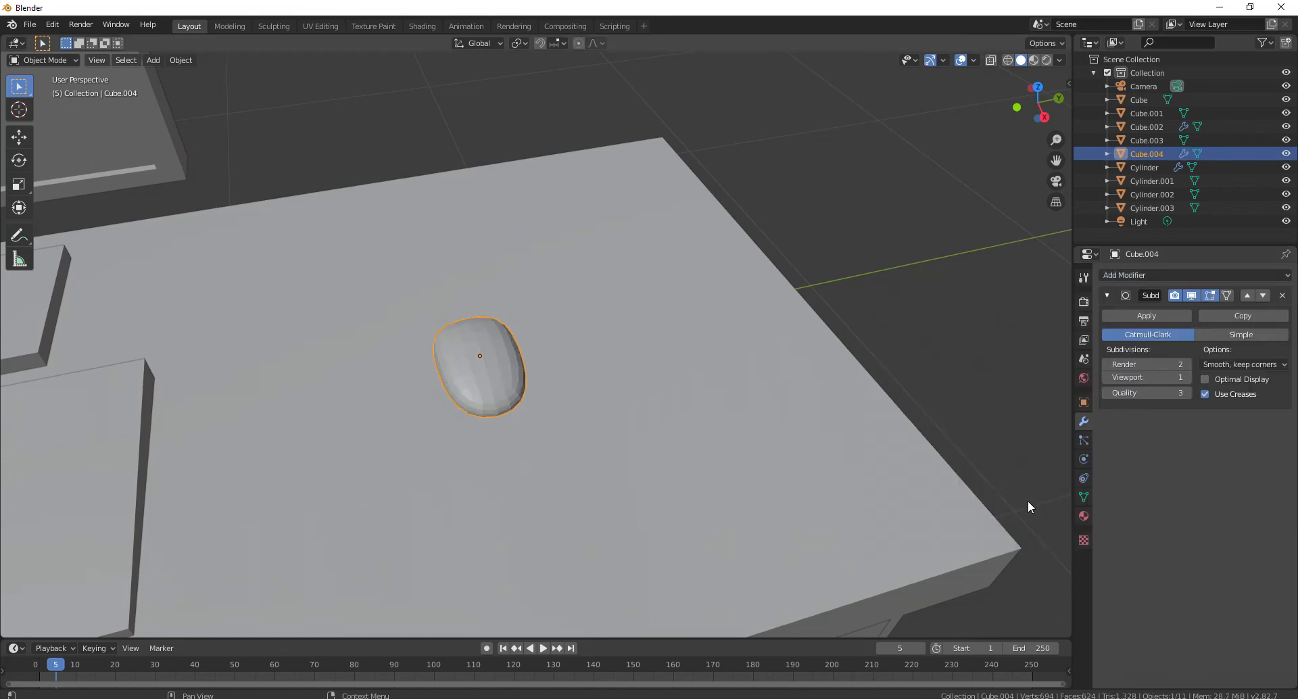
- Set the fresh modifier's viewport subdivisions to 2 and shade the reshaped mouse smooth
{"action": "left_click", "coordinate": [1188, 376]}
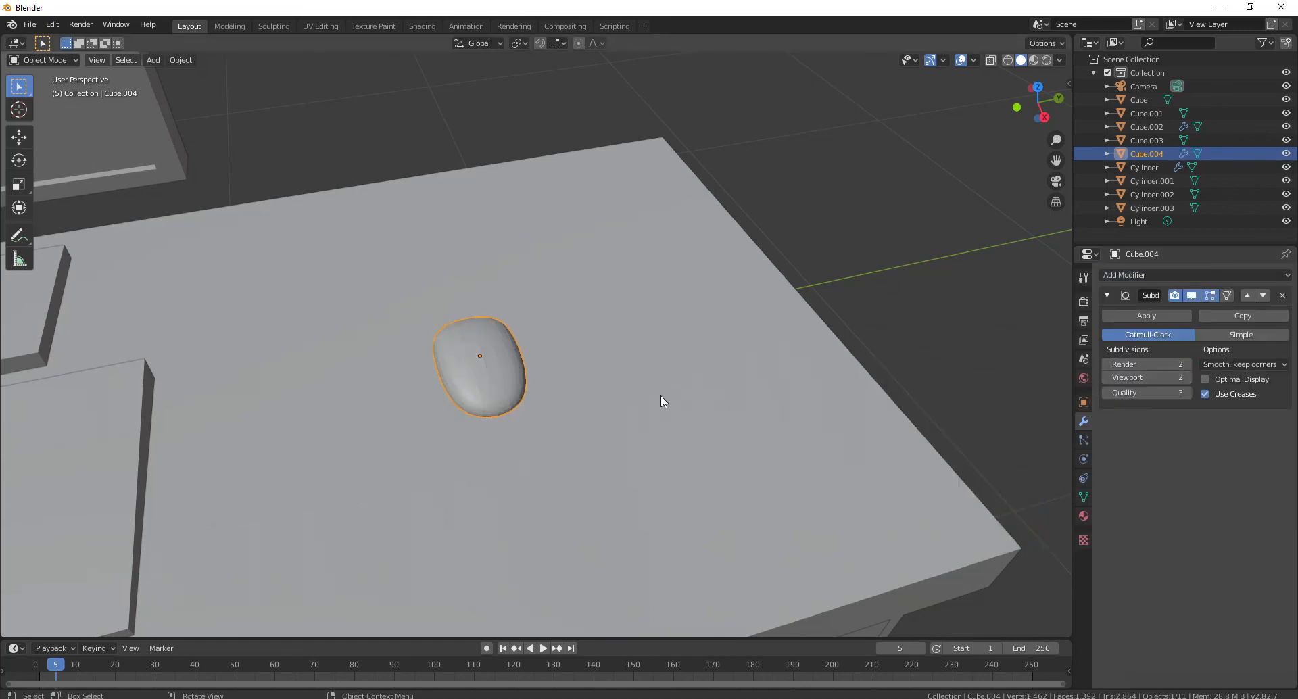
{"action": "middle_click_drag", "start_coordinate": [660, 396], "coordinate": [517, 388]}
{"action": "right_click", "coordinate": [495, 339]}
{"action": "left_click", "coordinate": [495, 339]}
{"action": "scroll", "coordinate": [534, 338], "scroll_direction": "up", "scroll_amount": 3}
{"action": "scroll", "coordinate": [655, 376], "scroll_direction": "down", "scroll_amount": 8}
{"action": "scroll", "coordinate": [556, 383], "scroll_direction": "up", "scroll_amount": 9}
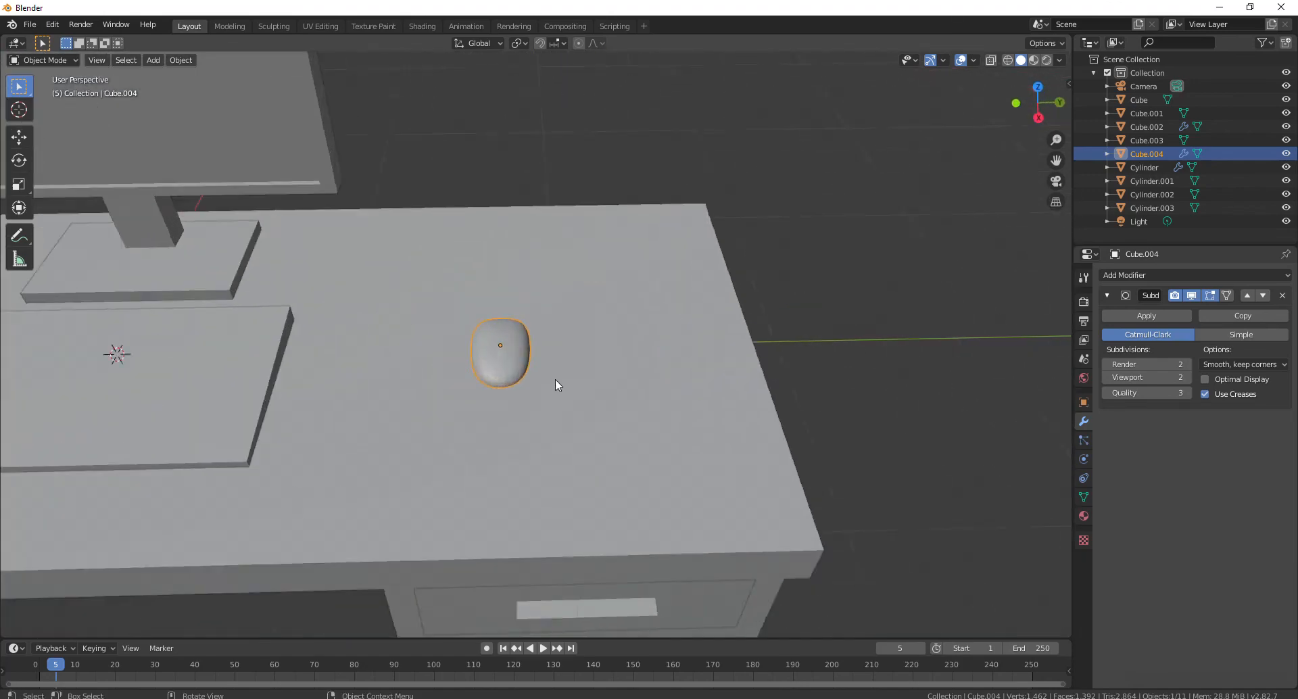
{"action": "middle_click_drag", "start_coordinate": [507, 318], "coordinate": [622, 348]}
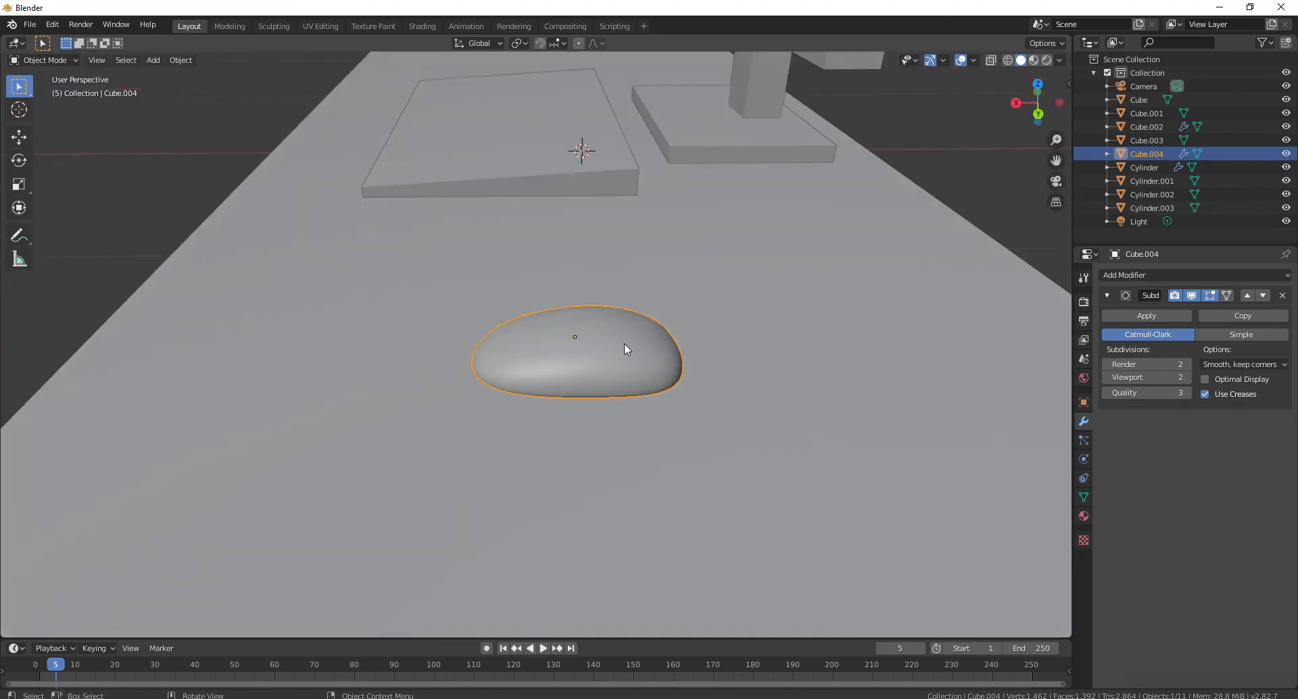
- Add a UV sphere and scale it down uniformly to about 0.141
{"action": "key", "text": "shift+a"}
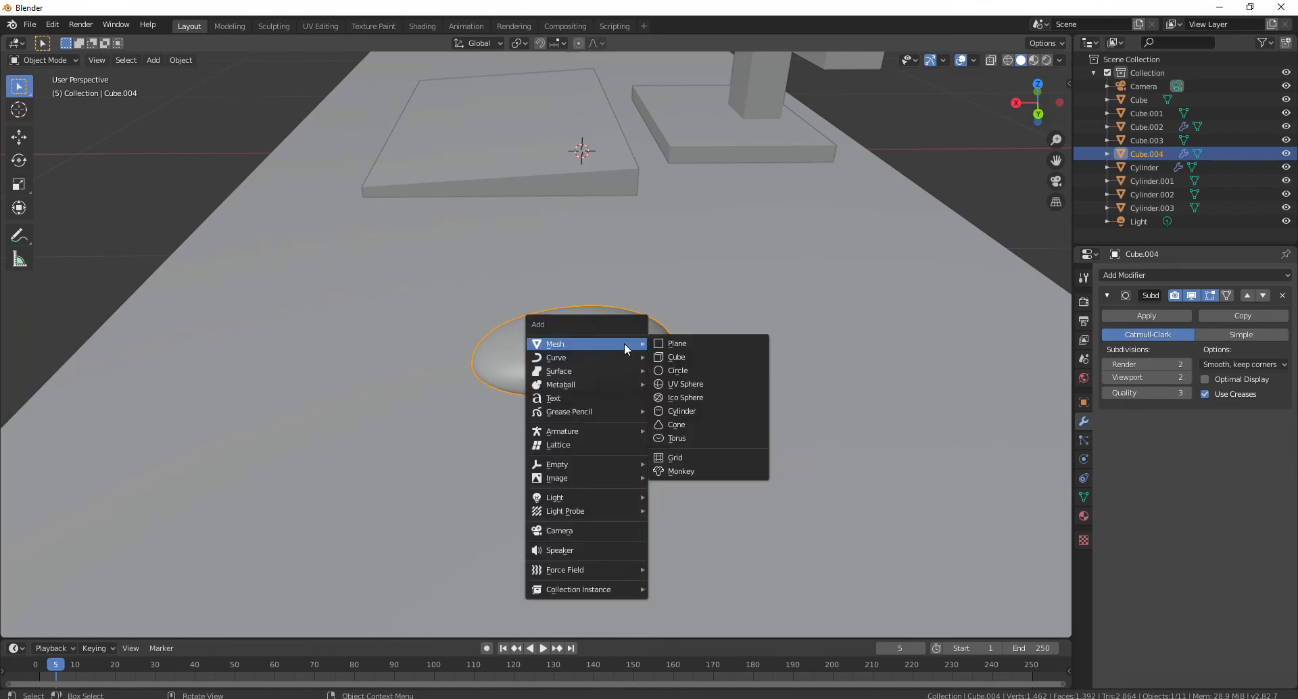
{"action": "left_click", "coordinate": [674, 383]}
{"action": "key", "text": "s"}
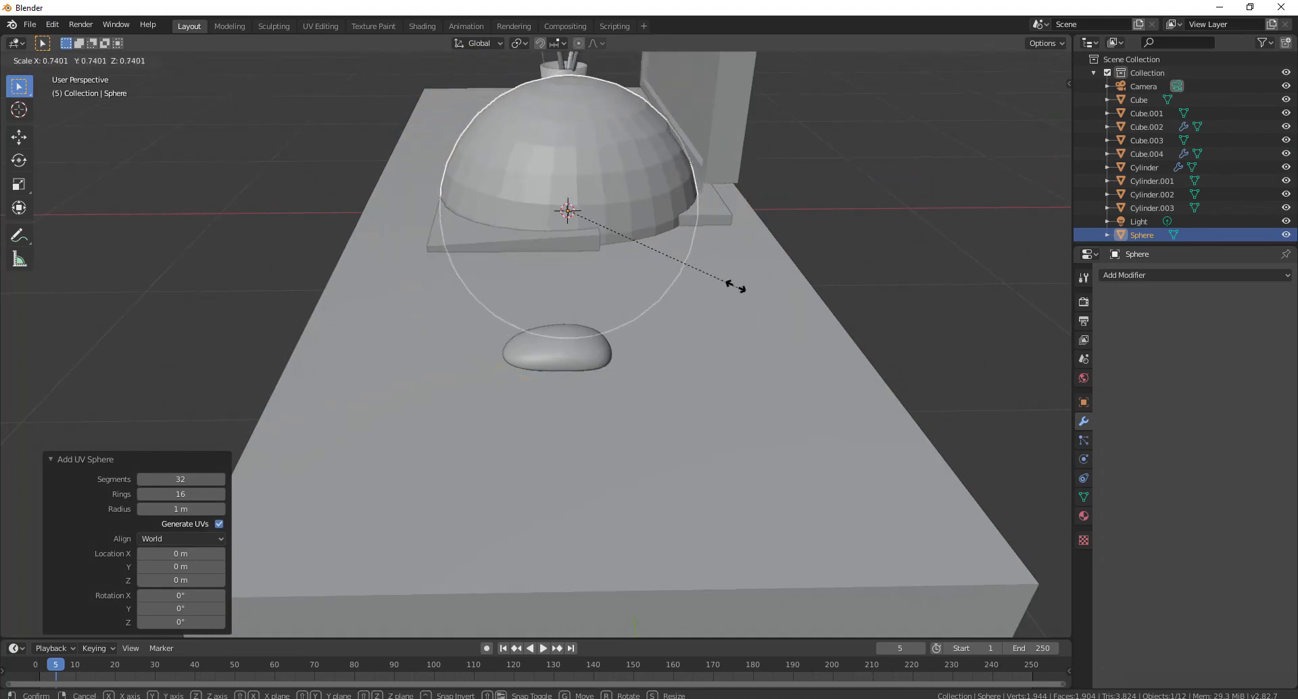
{"action": "left_click", "coordinate": [600, 221]}
- Try placing the sphere over one end of the mouse, about 1.72 m along Y and 0.175 m up, and delete it
{"action": "middle_click_drag", "start_coordinate": [590, 269], "coordinate": [707, 296]}
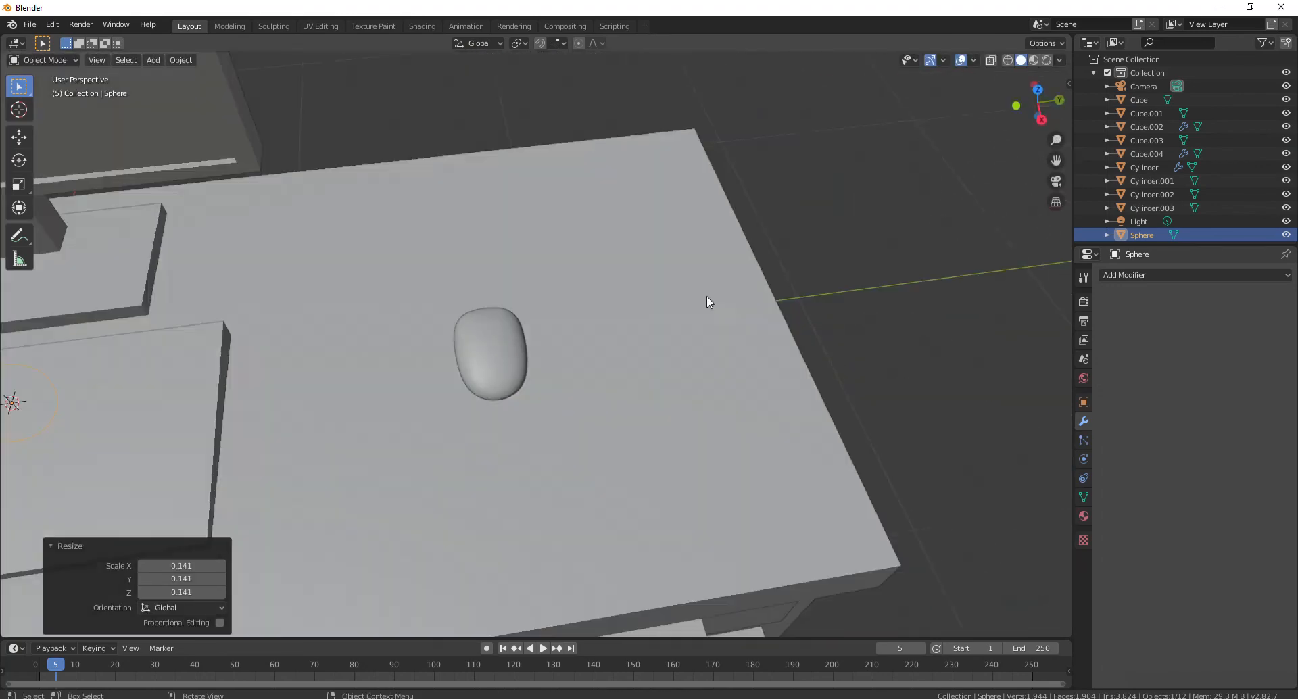
{"action": "key", "text": "s"}
{"action": "right_click", "coordinate": [288, 351]}
{"action": "key", "text": "g"}
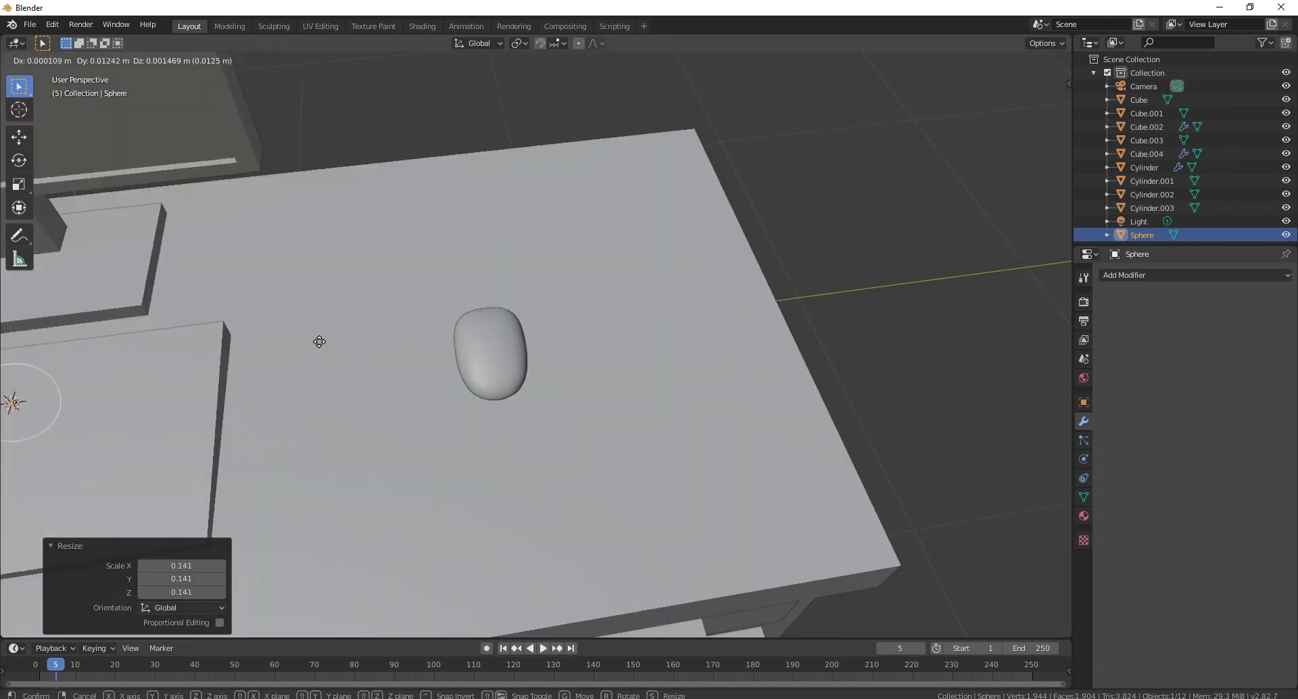
{"action": "left_click", "coordinate": [716, 282]}
{"action": "mouse_move", "coordinate": [718, 283]}
{"action": "middle_mouse_down"}
{"action": "mouse_move", "coordinate": [598, 298]}
{"action": "mouse_move", "coordinate": [485, 284]}
{"action": "mouse_move", "coordinate": [563, 342]}
{"action": "mouse_move", "coordinate": [649, 346]}
{"action": "middle_mouse_up"}
{"action": "key", "text": "Delete"}
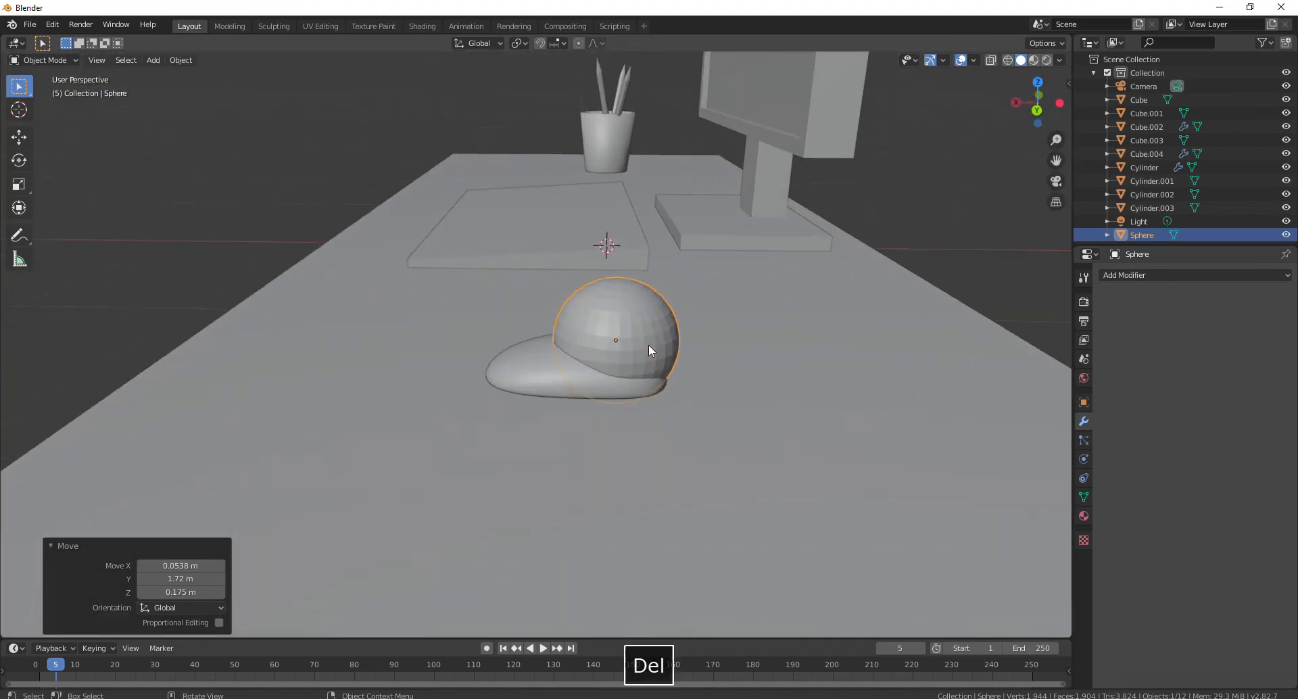